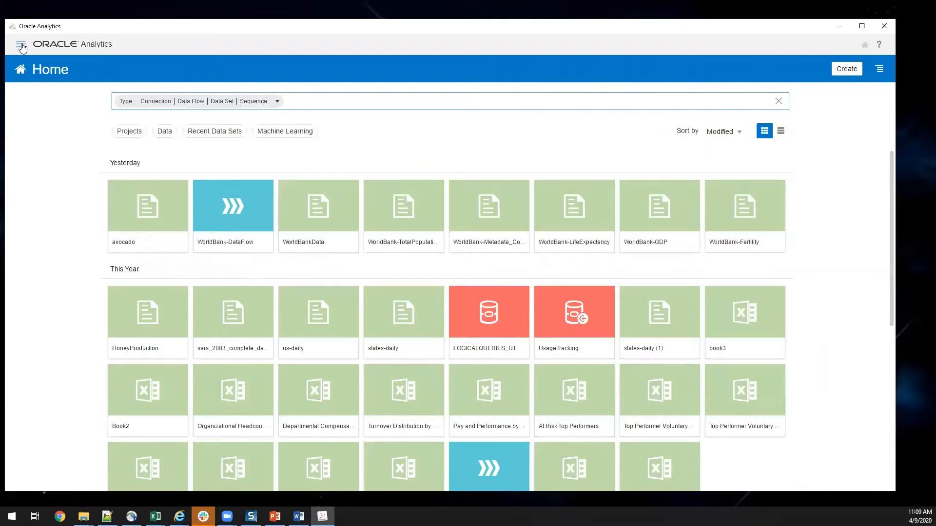
Upload customviz_com-company-customTile_13032020.zip from the Extensions folder as a console extension, overwriting the existing com-company-customTile.
left_click(21, 45)
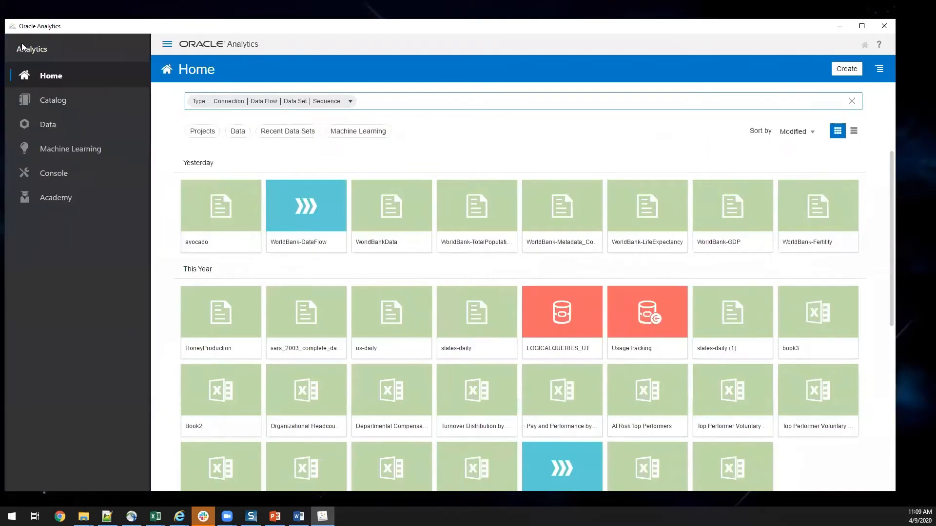
left_click(86, 176)
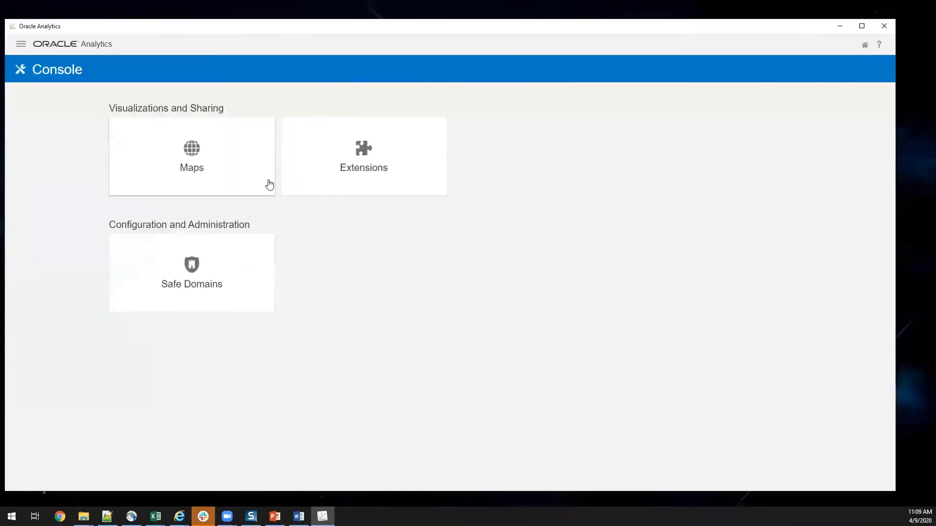
left_click(347, 181)
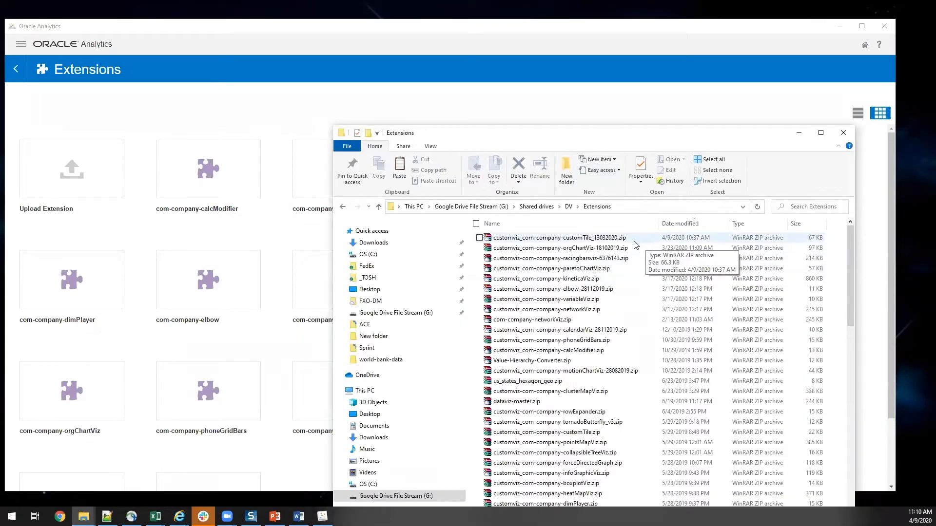
left_click_drag(633, 239, 93, 164)
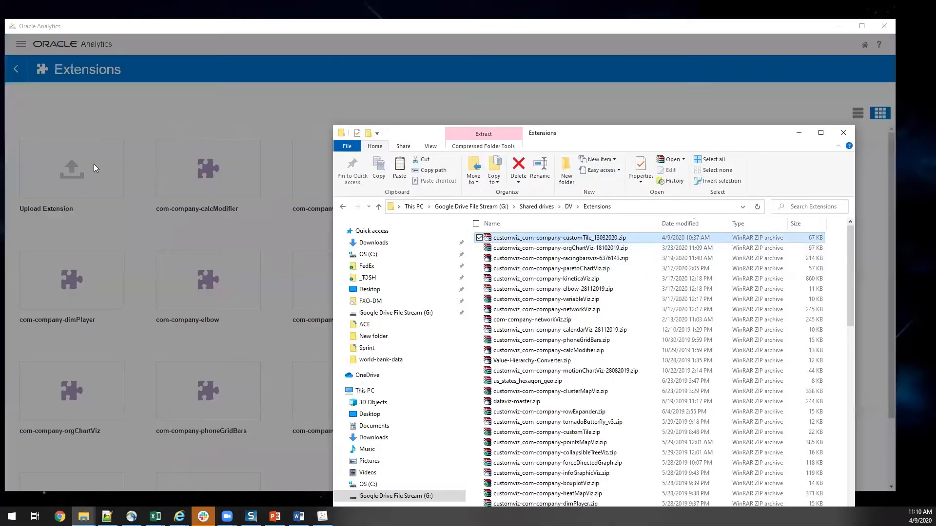
left_click(513, 47)
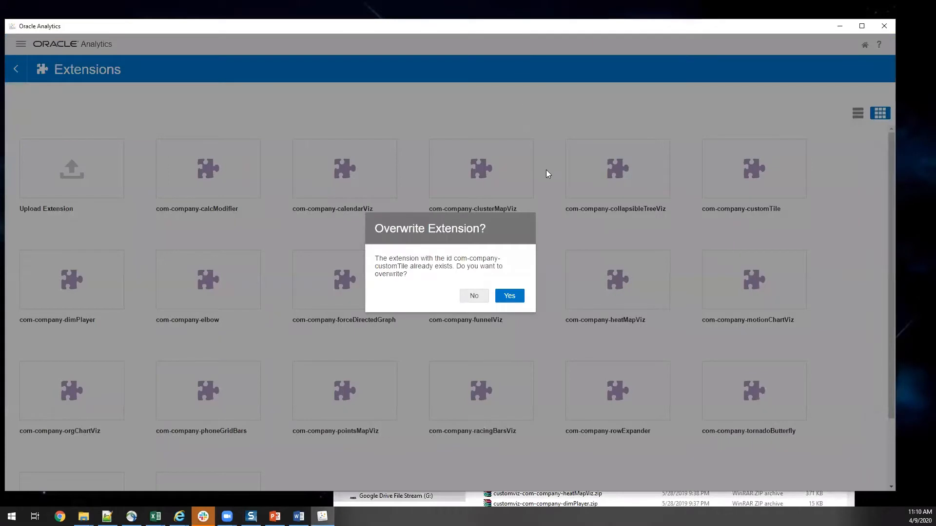
left_click(509, 297)
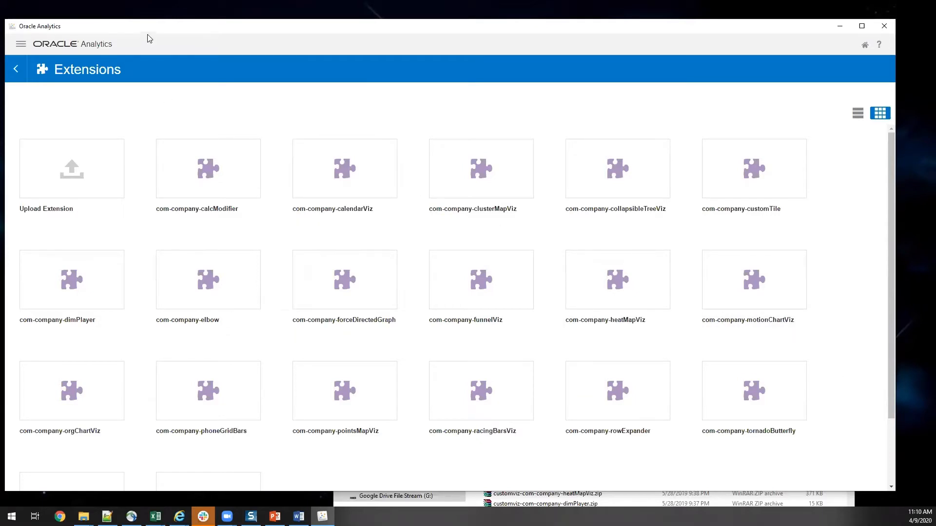
Return to the home page, make the window slightly taller and open the WorldBank-DataFlow data flow.
left_click(21, 45)
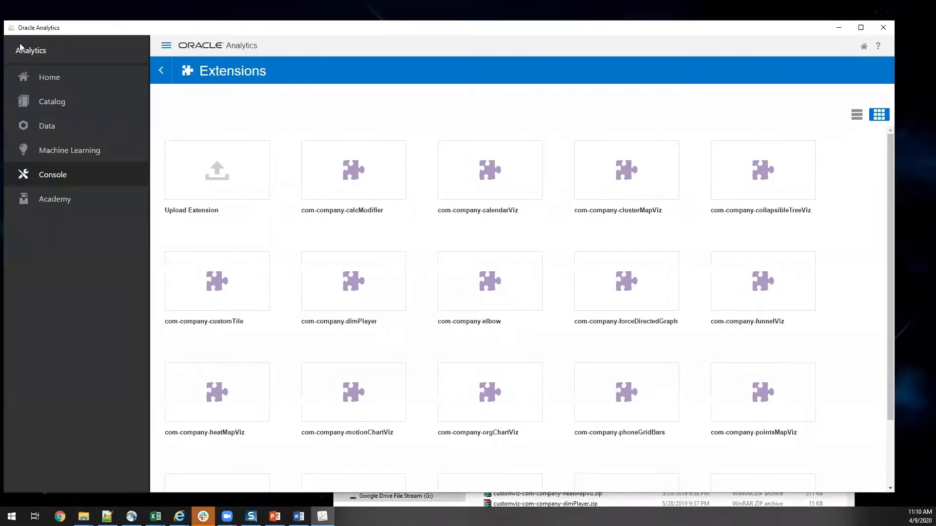
left_click(42, 77)
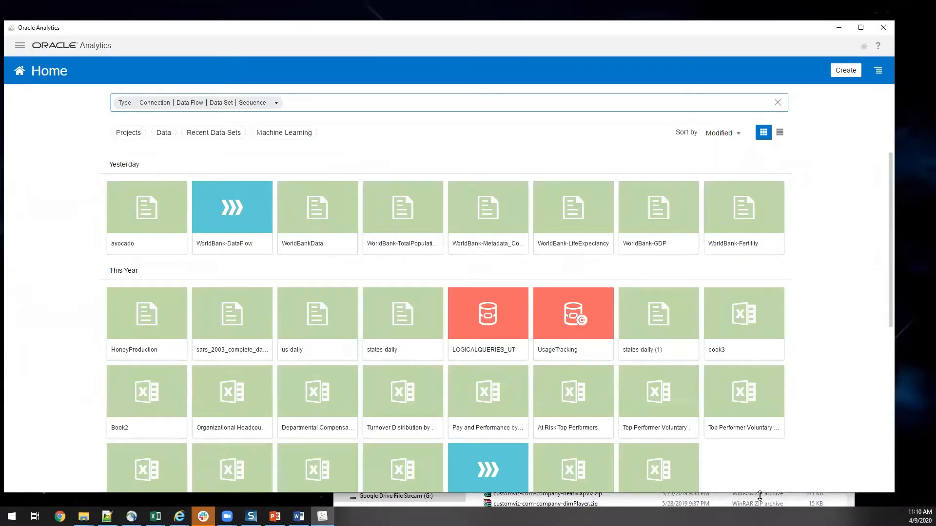
left_click_drag(760, 493, 760, 507)
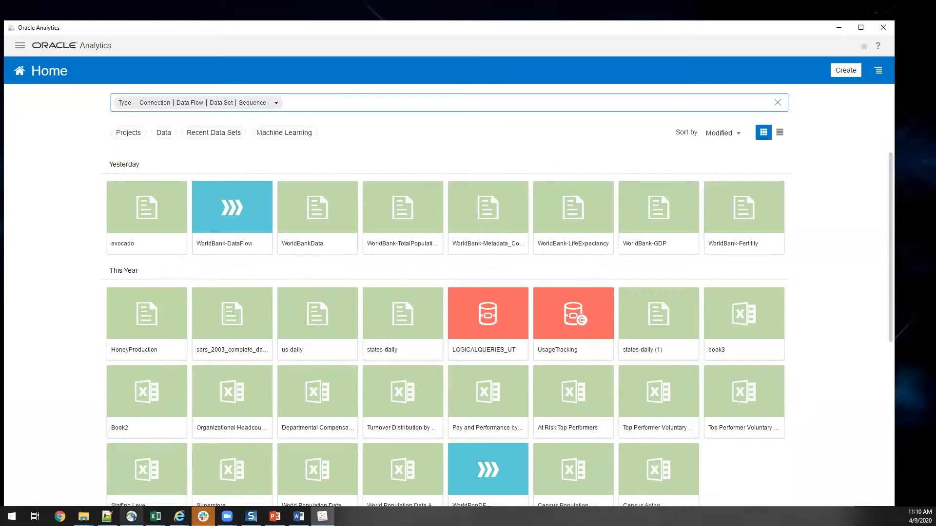
mouse_move(83, 516)
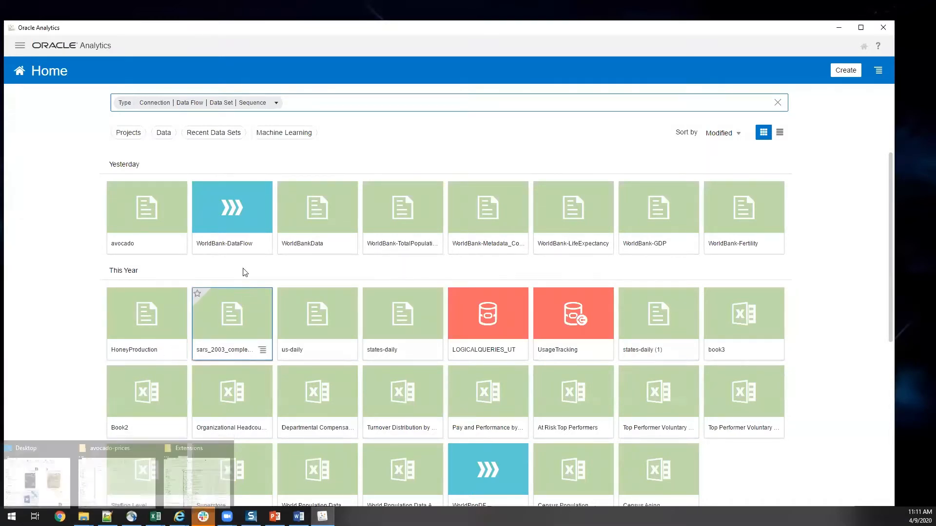
left_click(263, 243)
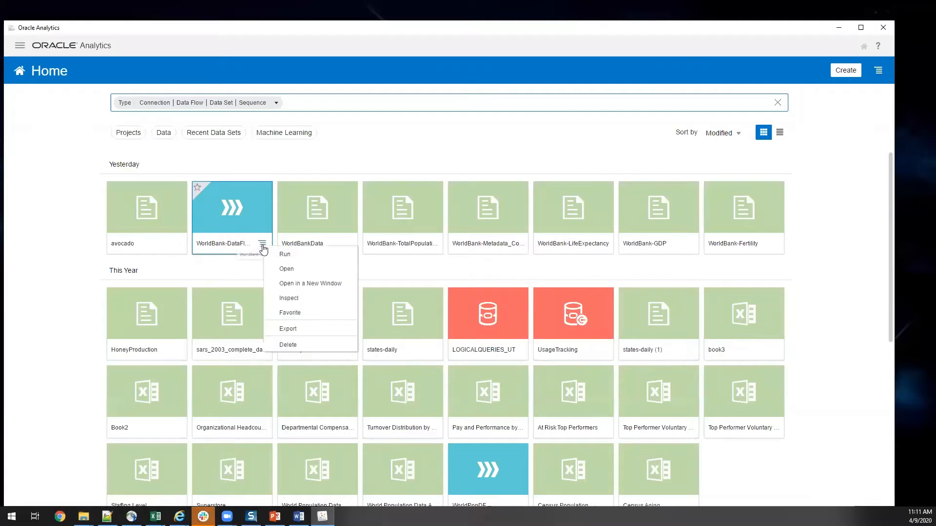
left_click(280, 269)
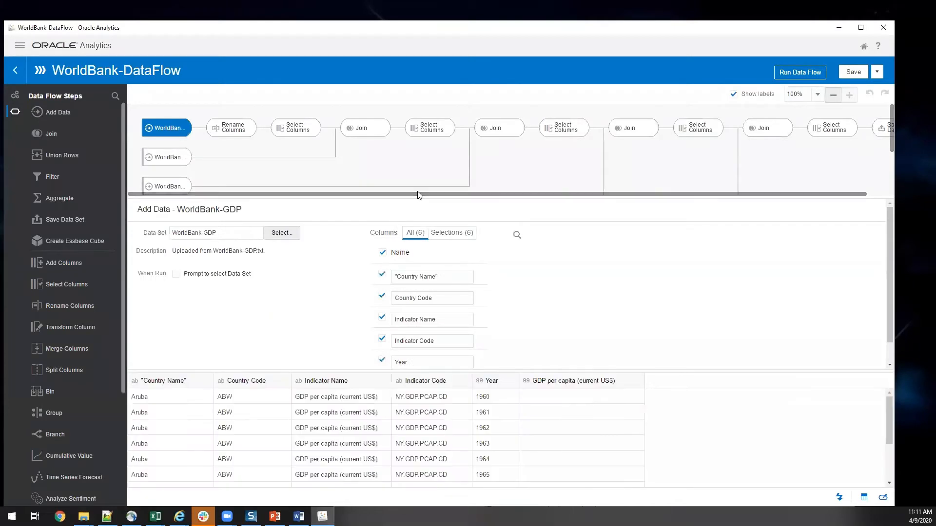
Enlarge the flow diagram area and examine the source data sets: Fertility, LifeExpectancy, TotalPopulation and Metadata_Country.
left_click_drag(419, 199, 412, 271)
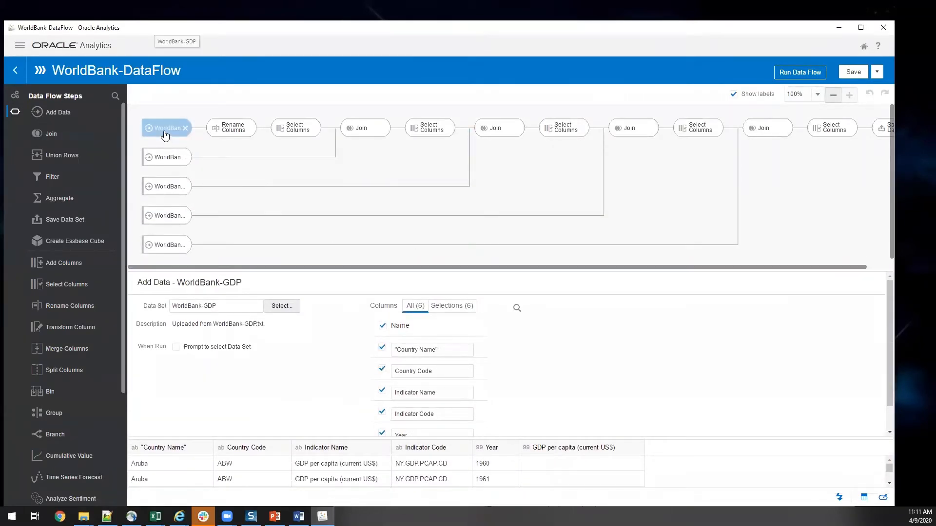
left_click(166, 155)
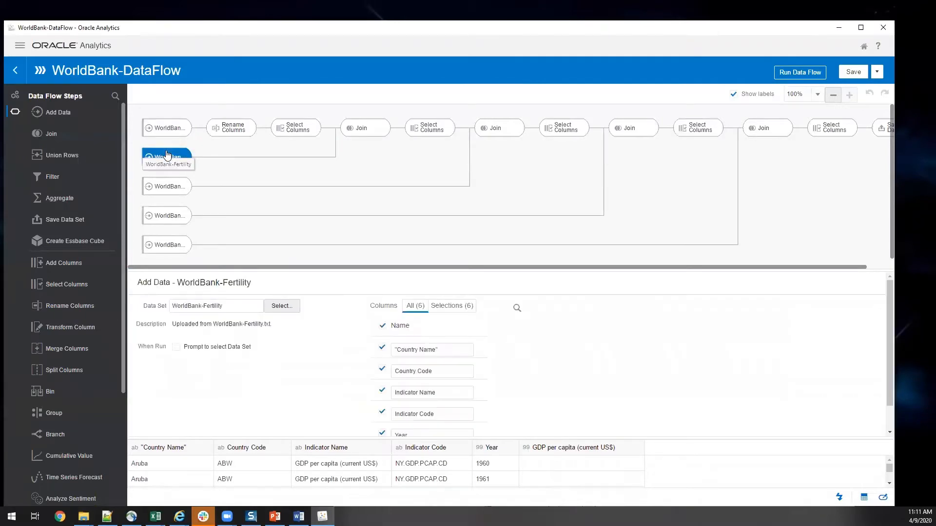
left_click(167, 190)
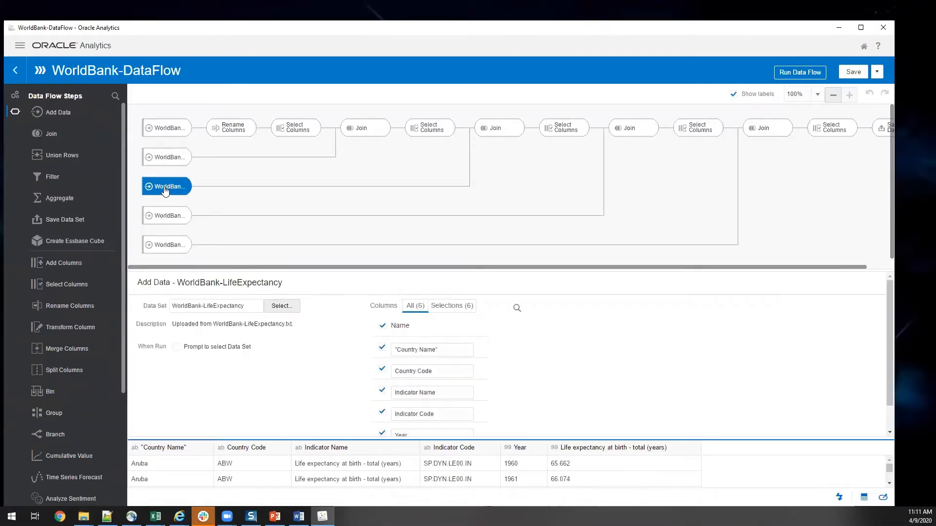
left_click(168, 218)
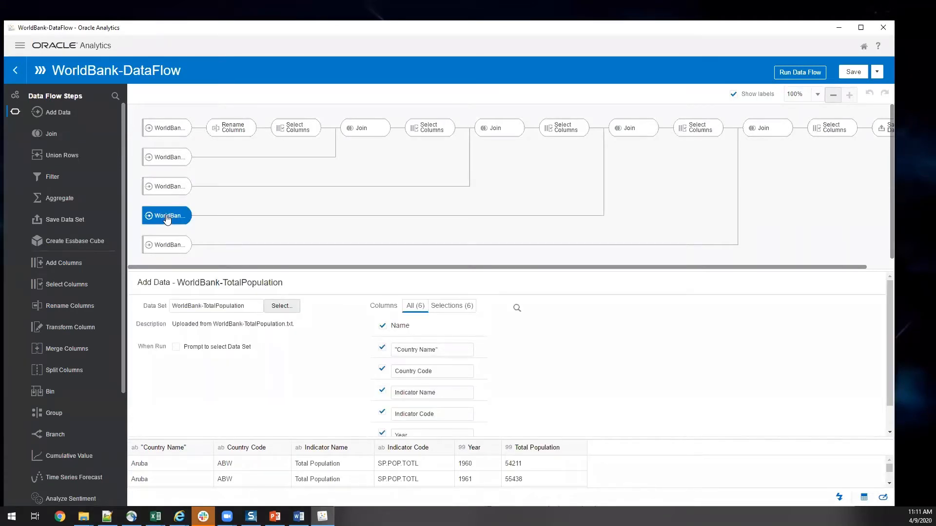
left_click(165, 248)
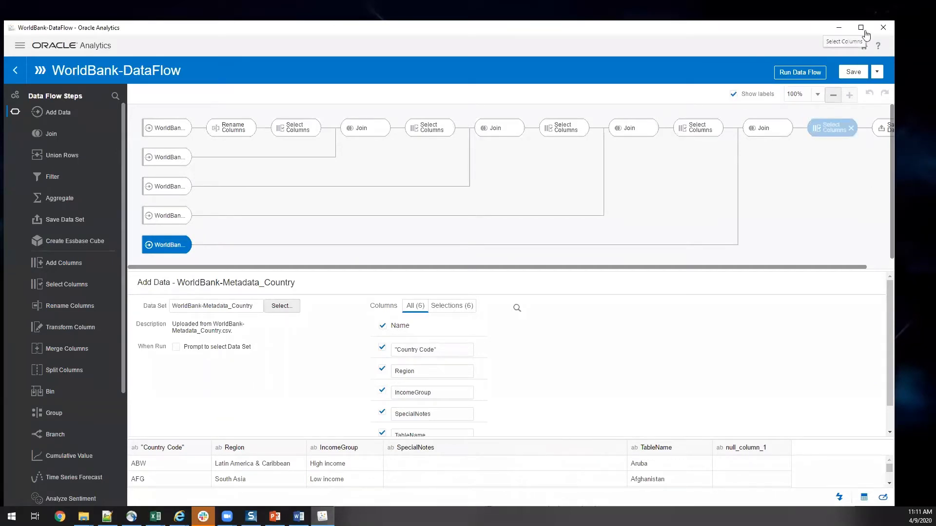
Examine the final Select Columns step of the flow, its previewed output columns and the closing save step.
left_click(831, 128)
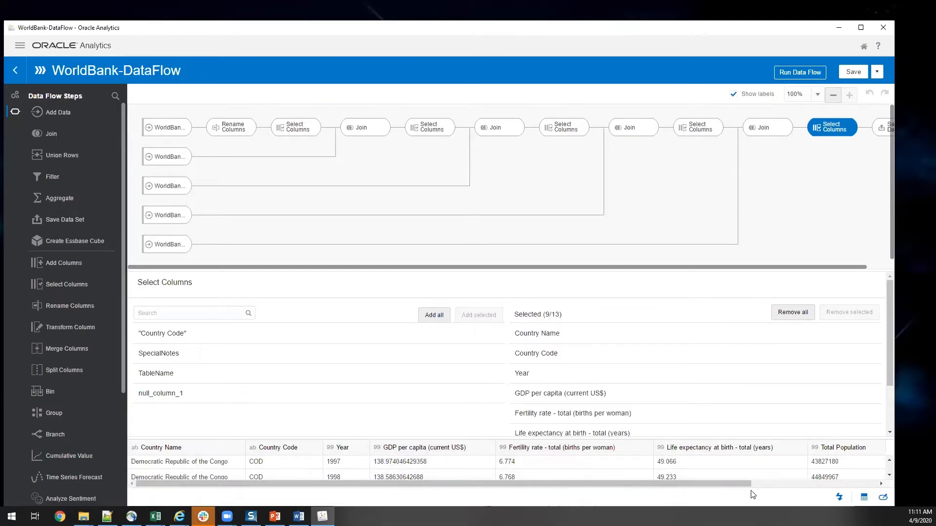
left_click_drag(742, 485, 880, 497)
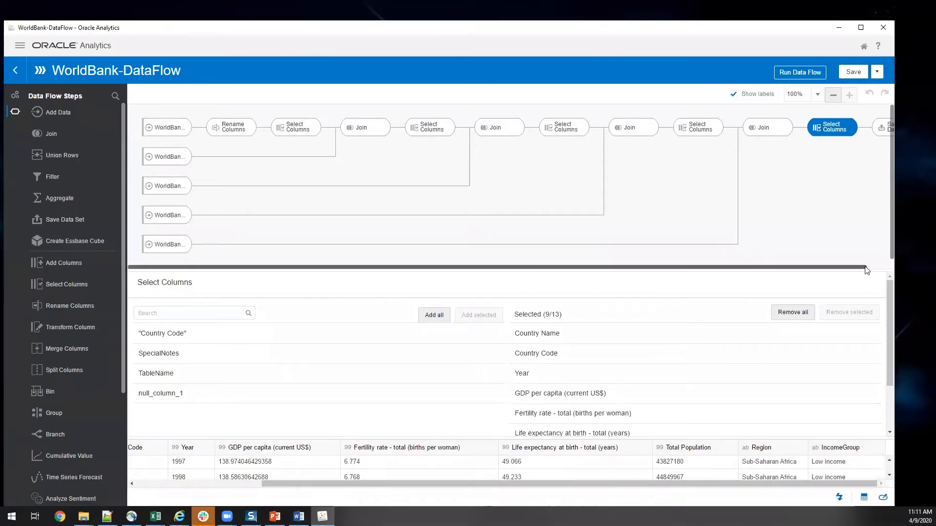
left_click_drag(868, 269, 894, 269)
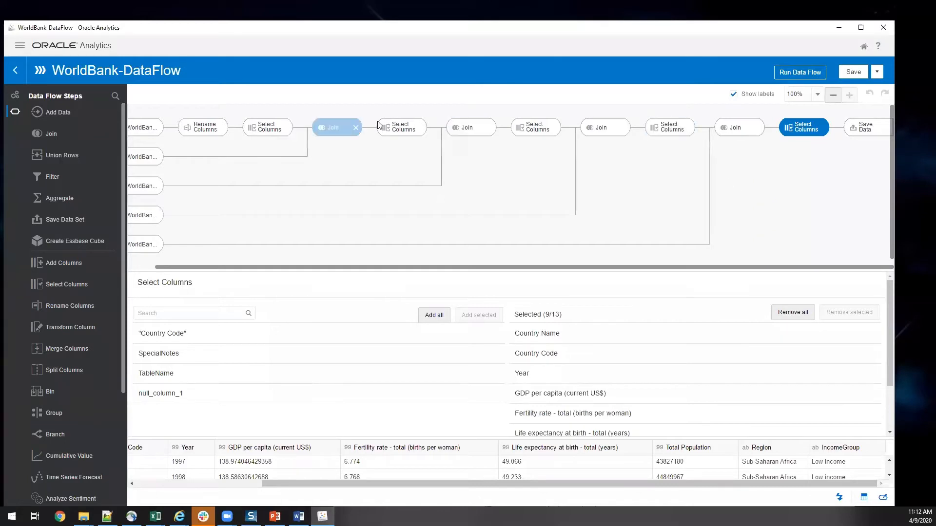
Return to the home page, filter the content to projects and open the WorldBank-Motion project.
left_click(19, 45)
left_click(51, 81)
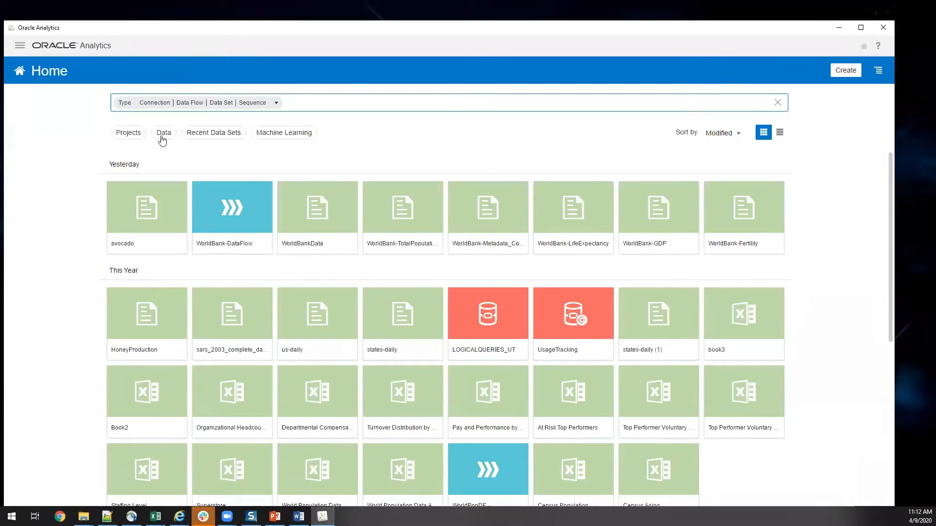
left_click(131, 134)
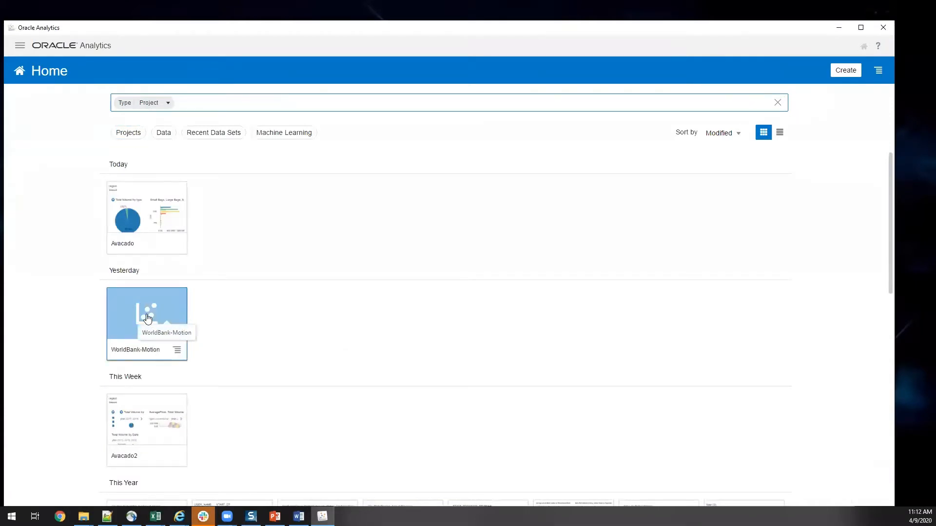
left_click(147, 317)
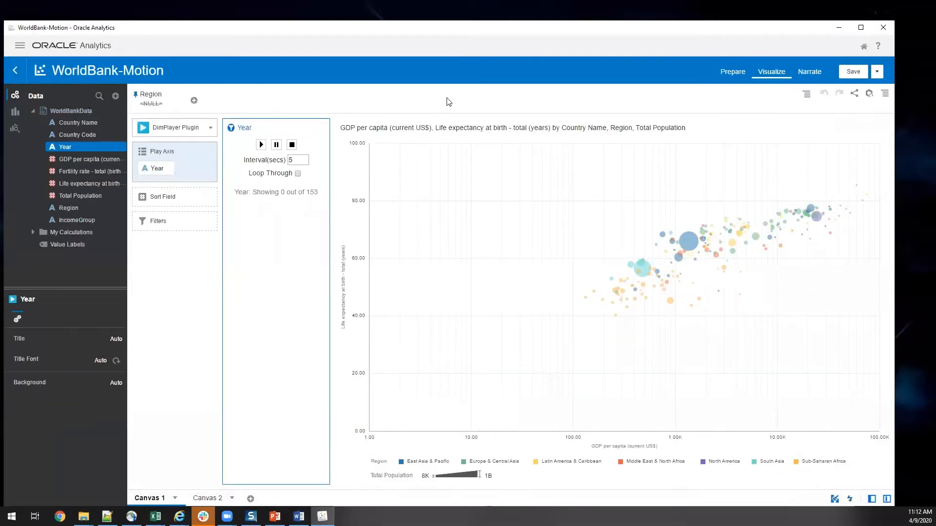
Review the prepared WorldBankData results across all columns, from Country Name through IncomeGroup.
left_click(729, 78)
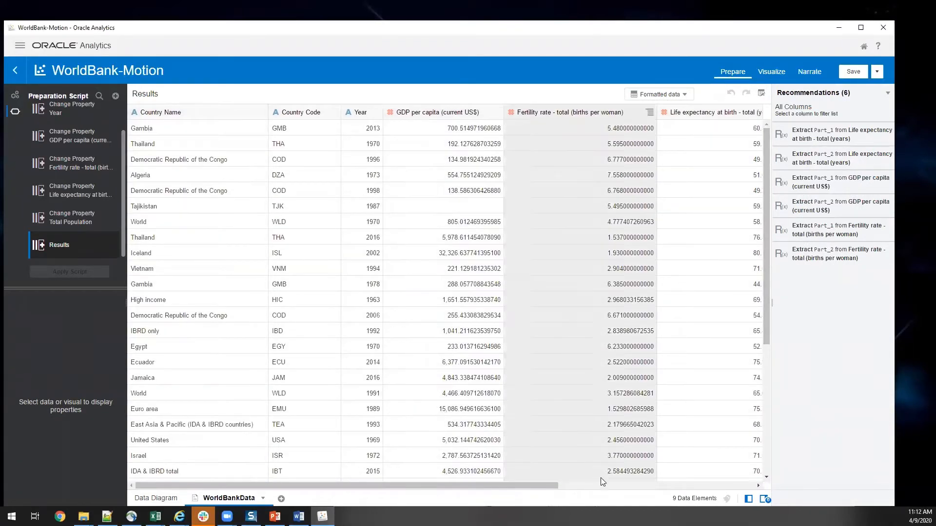
left_click_drag(541, 487, 727, 505)
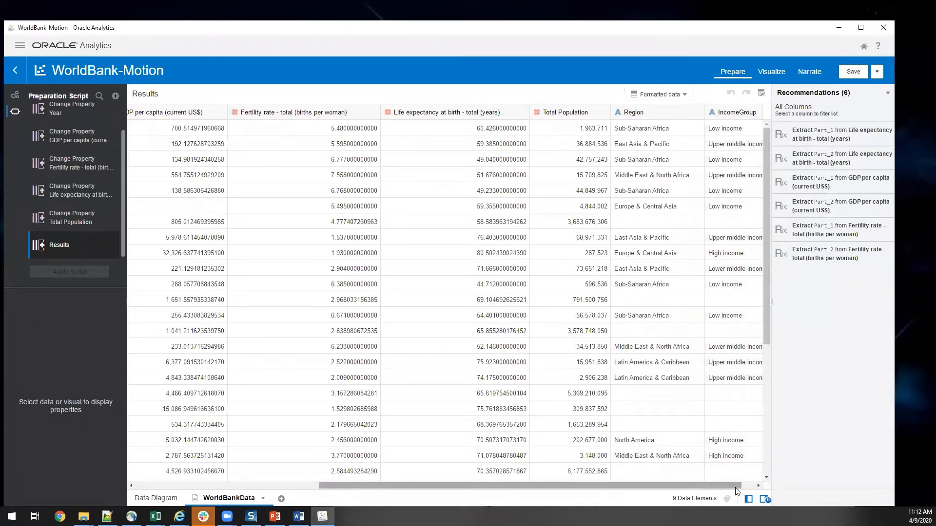
left_click_drag(740, 487, 626, 488)
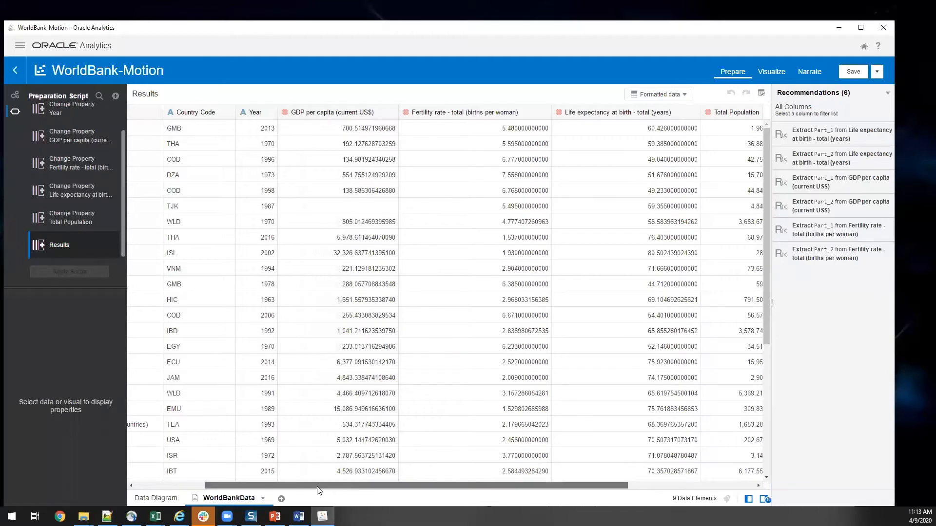
left_click_drag(345, 486, 216, 488)
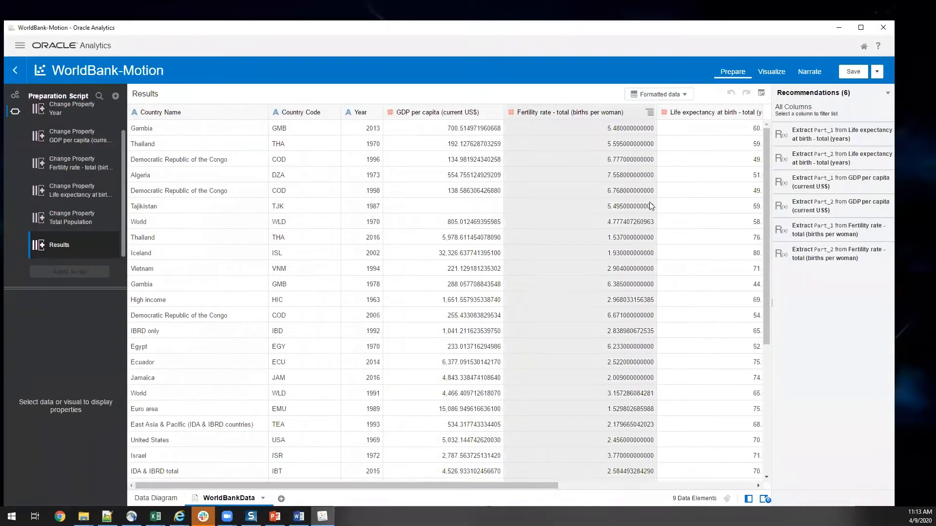
Go back to the project's canvas, look through the available custom visualizations and select the Year DimPlayer visualization.
left_click(779, 76)
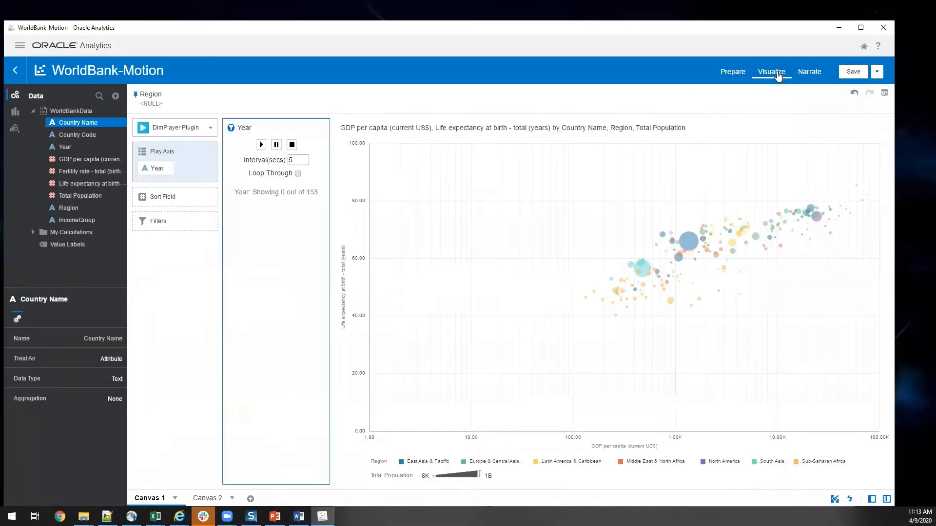
left_click(15, 113)
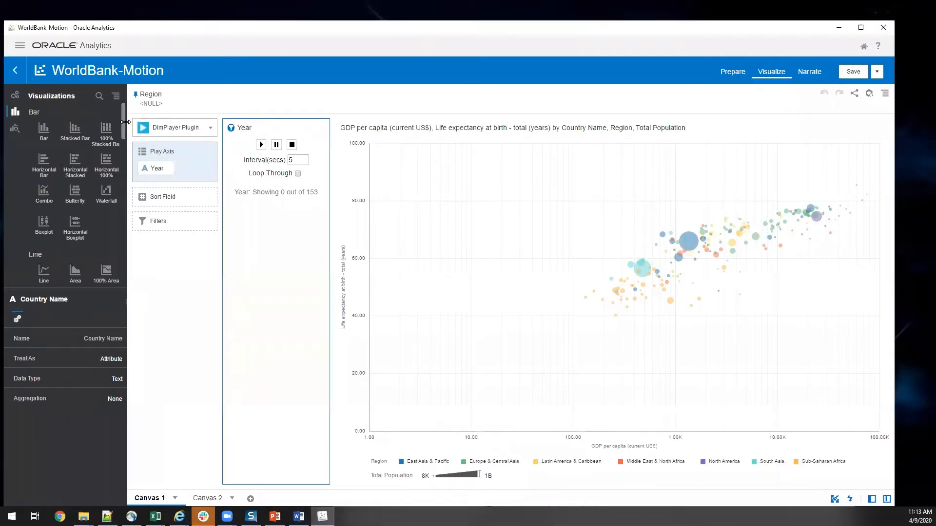
left_click_drag(123, 116, 161, 228)
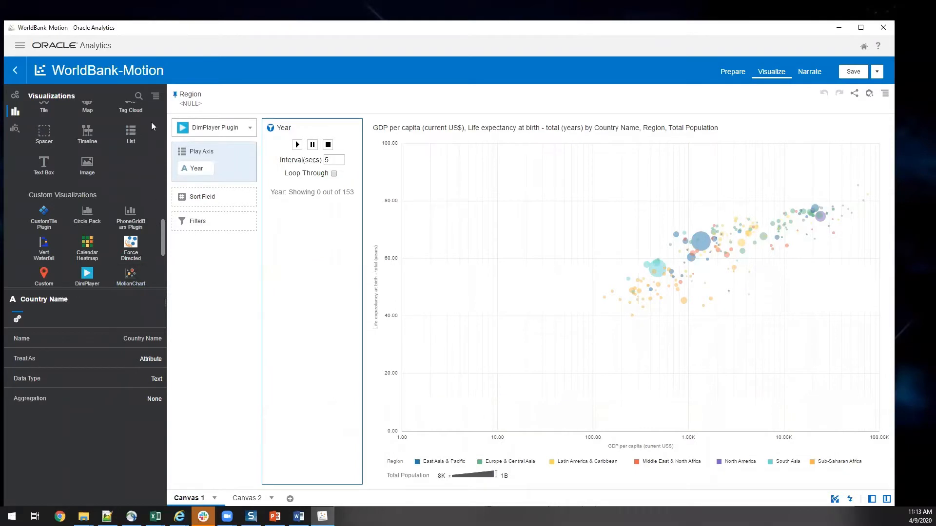
left_click(15, 95)
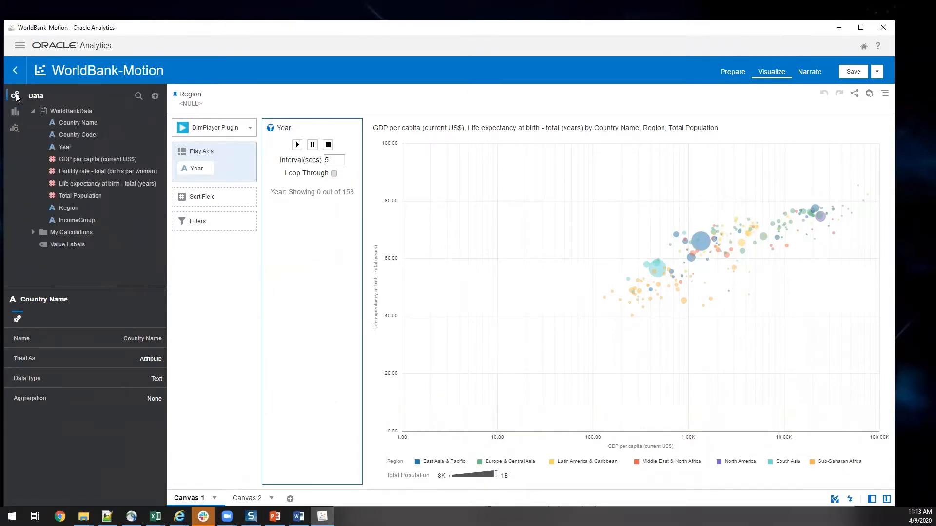
left_click(305, 256)
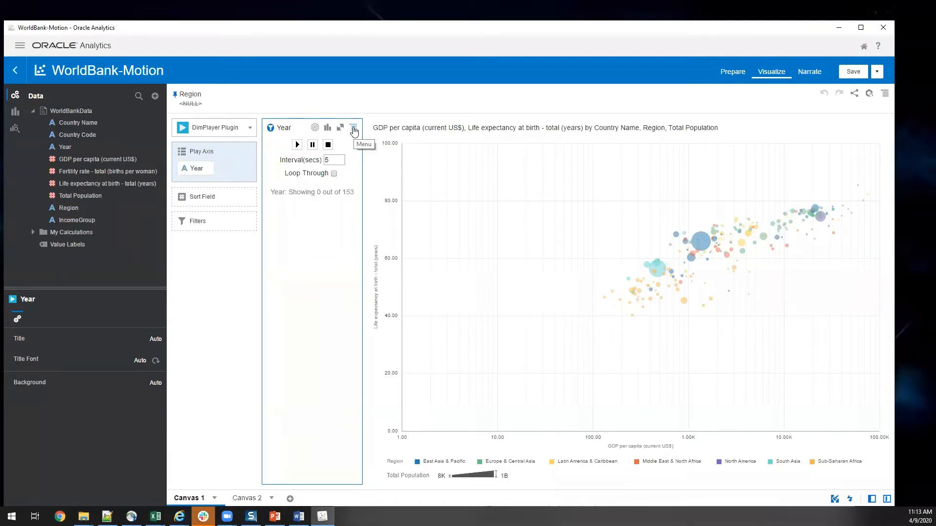
Add a new canvas to the project and place an empty Scatter visualization on it.
left_click(290, 499)
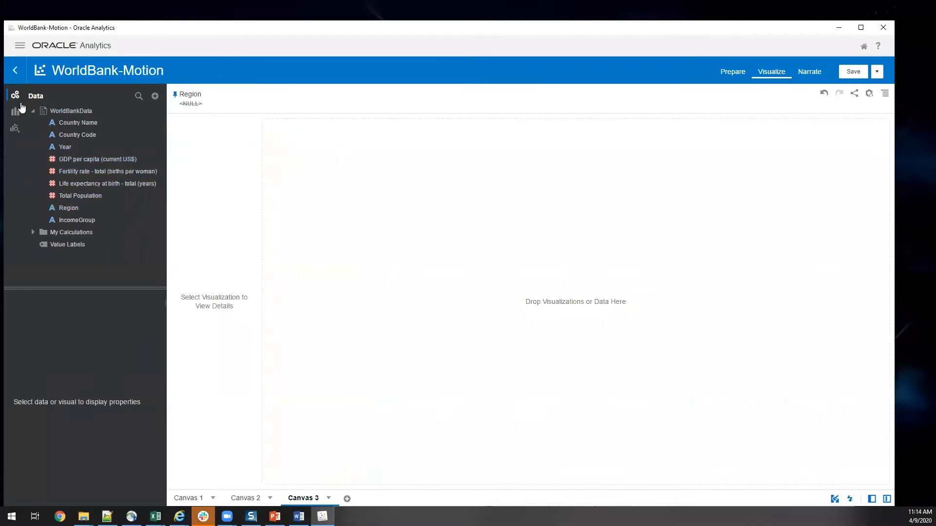
left_click(14, 116)
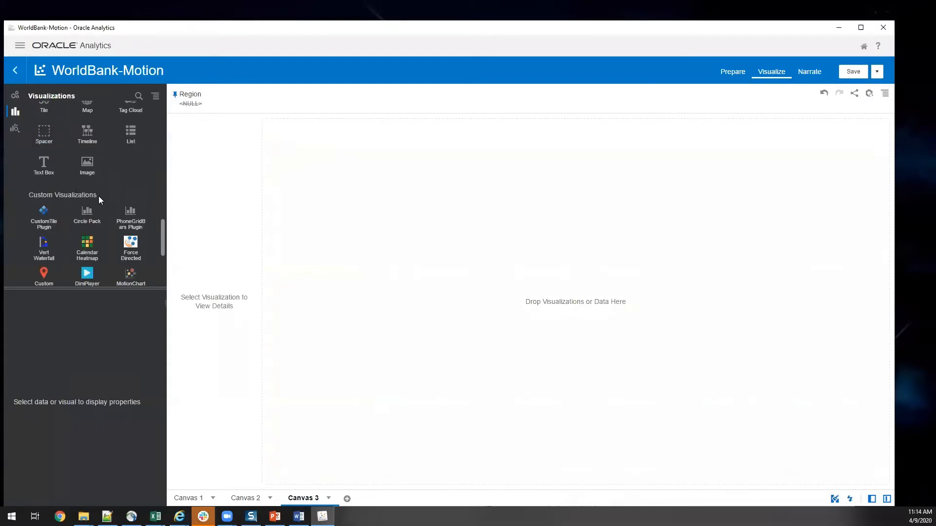
scroll(98, 195, "up", 8)
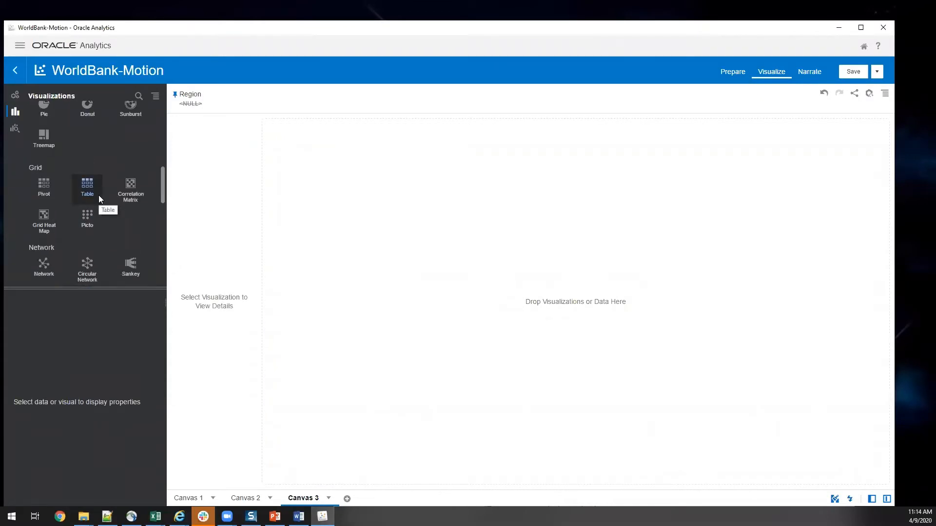
scroll(98, 195, "up", 3)
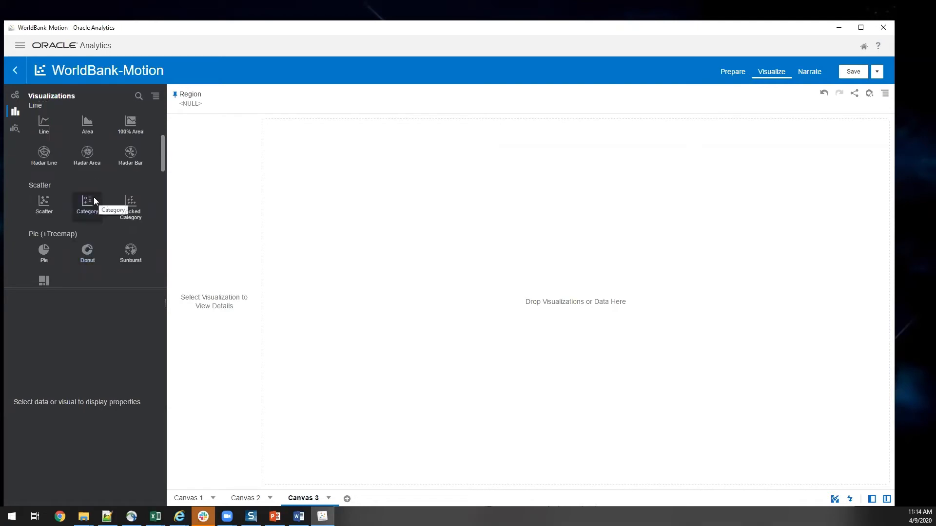
left_click_drag(43, 201, 348, 186)
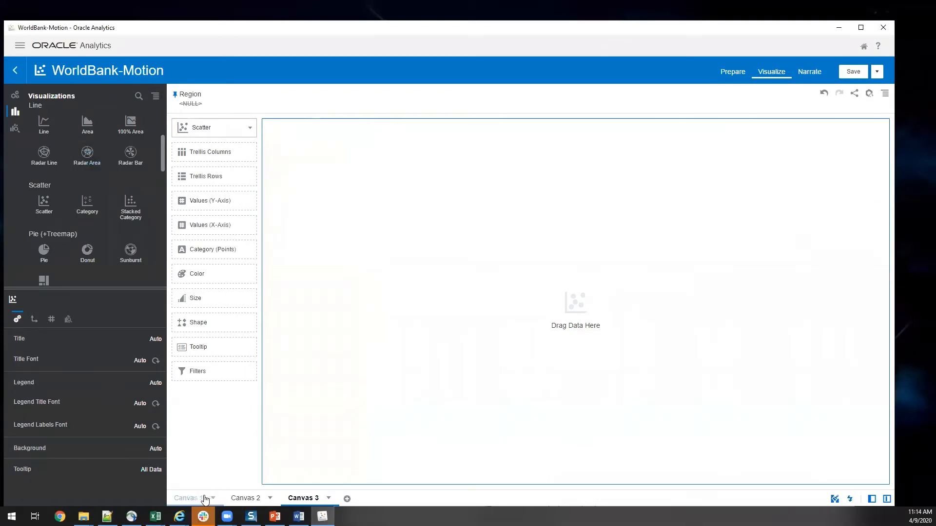
After checking the chart on Canvas 1, assign Total Population to Canvas 3's scatter size, GDP per capita to the X-axis and Life expectancy to the Y-axis.
left_click(190, 500)
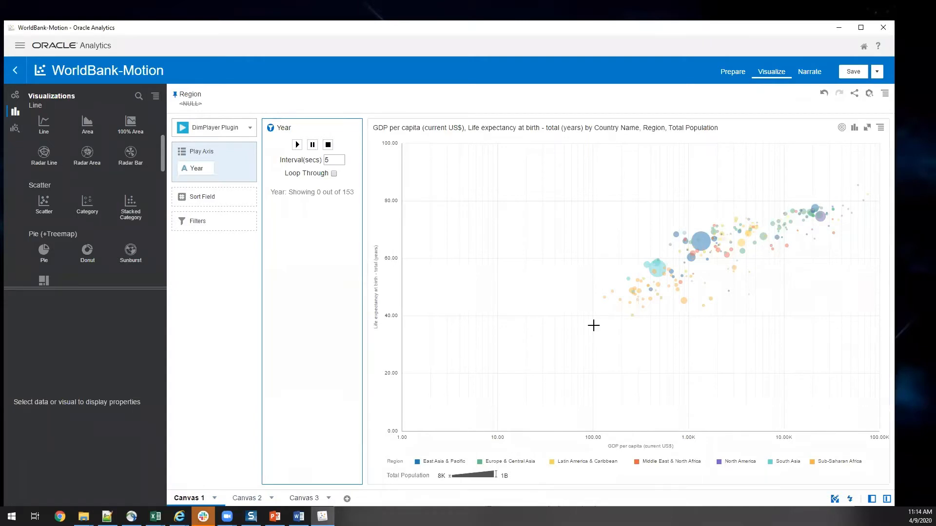
left_click(306, 499)
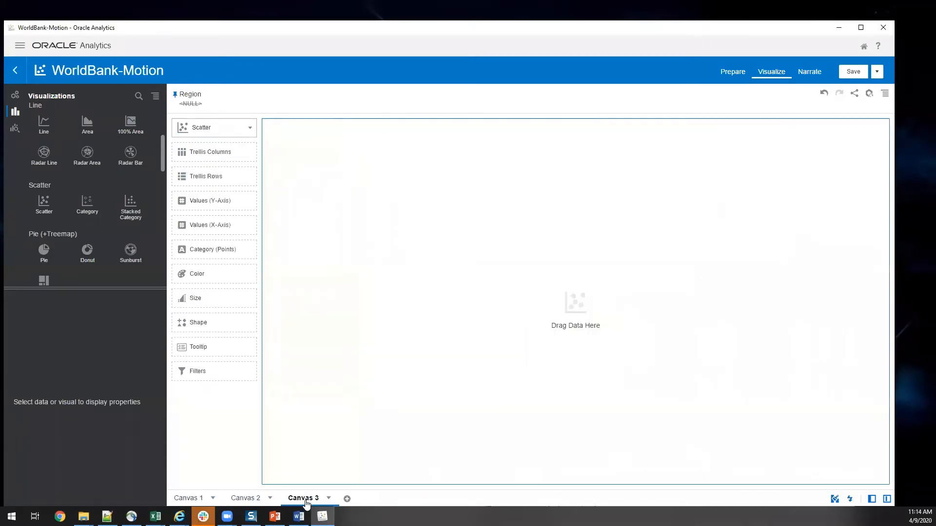
left_click(15, 96)
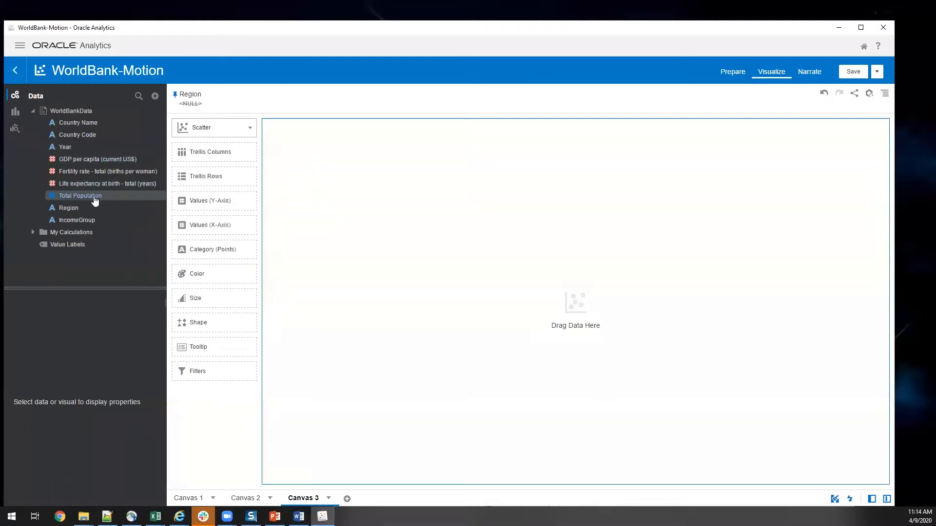
left_click_drag(68, 196, 221, 307)
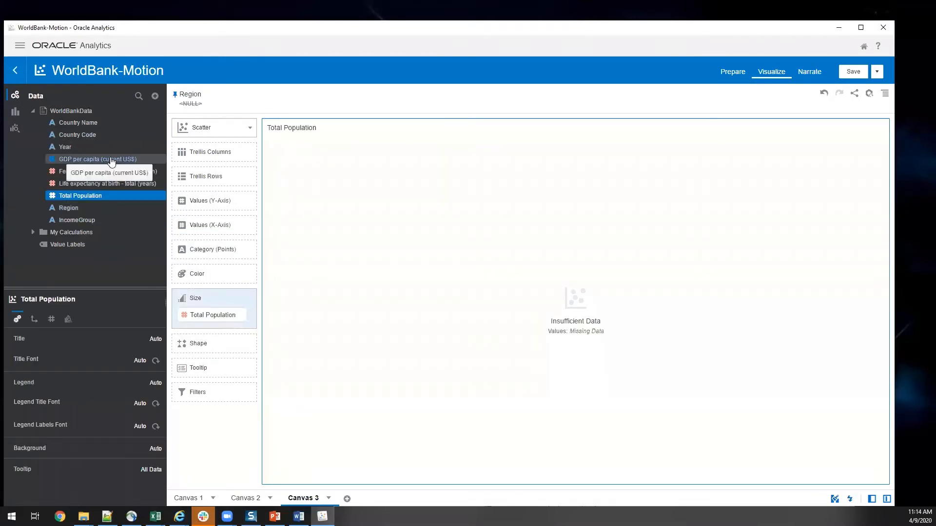
left_click_drag(114, 161, 204, 229)
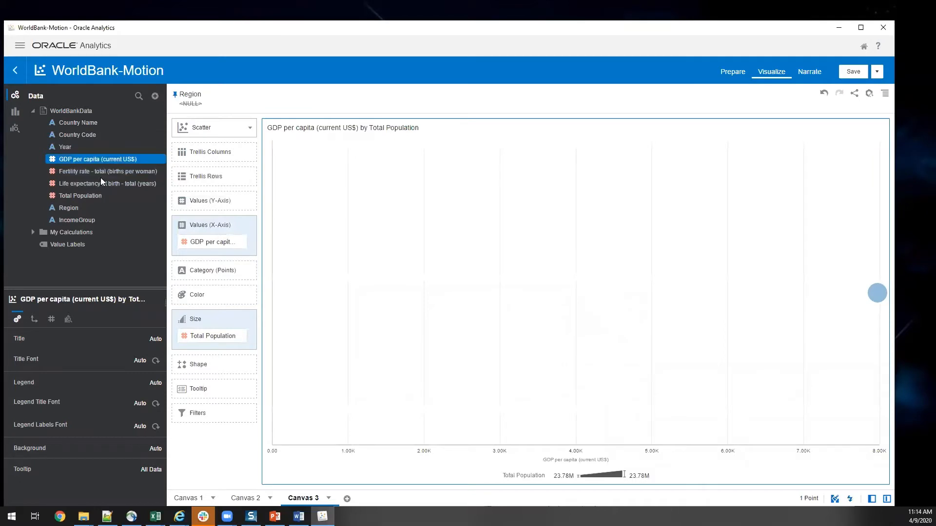
left_click_drag(108, 183, 199, 201)
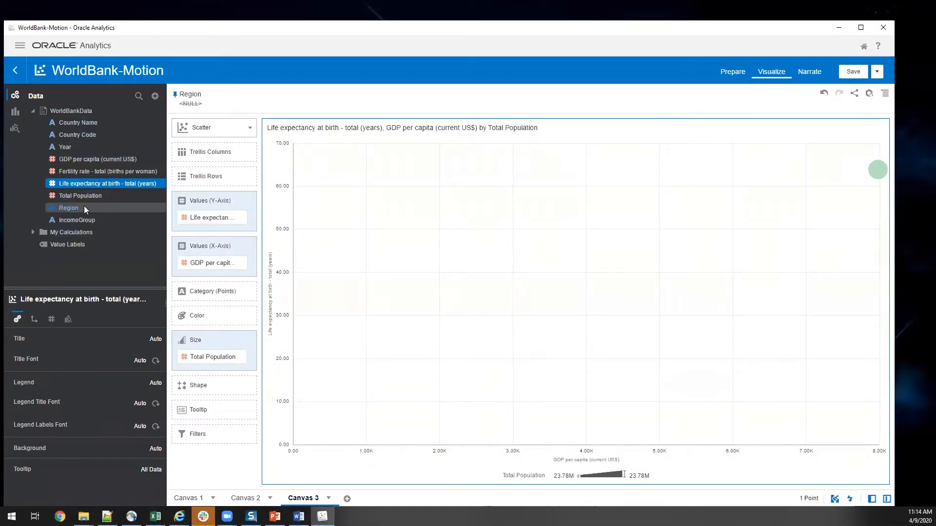
Color the scatter chart by Region and plot its points by Country Name as the category.
left_click_drag(84, 206, 204, 318)
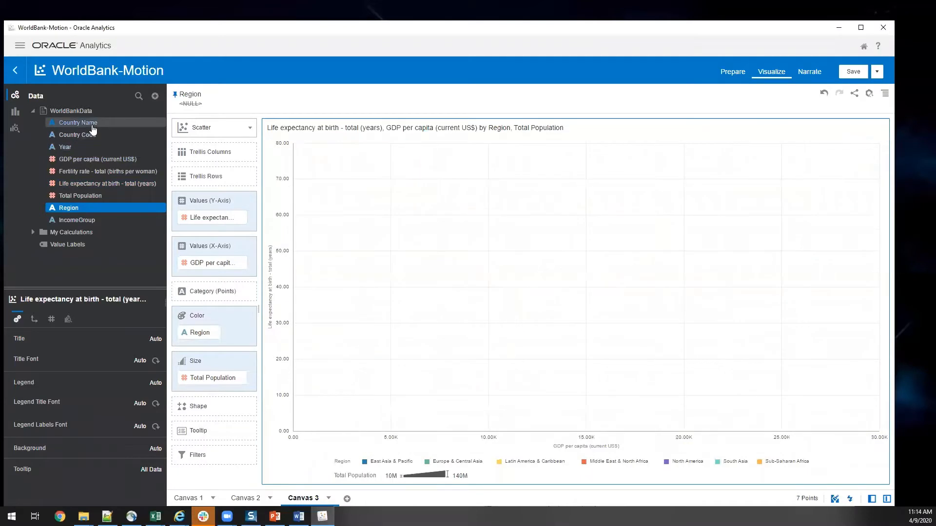
mouse_move(94, 129)
left_mouse_down()
mouse_move(225, 272)
mouse_move(221, 296)
mouse_move(134, 257)
mouse_move(78, 127)
left_mouse_up()
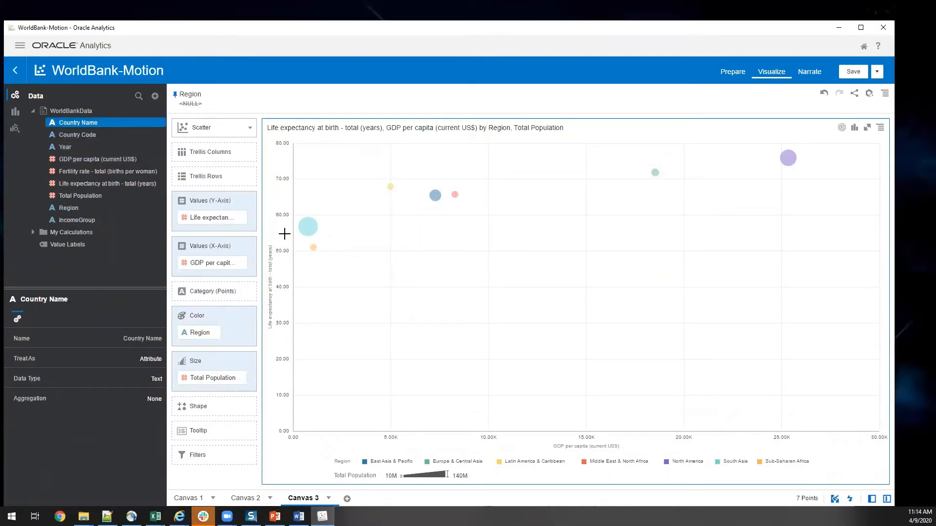
mouse_move(315, 228)
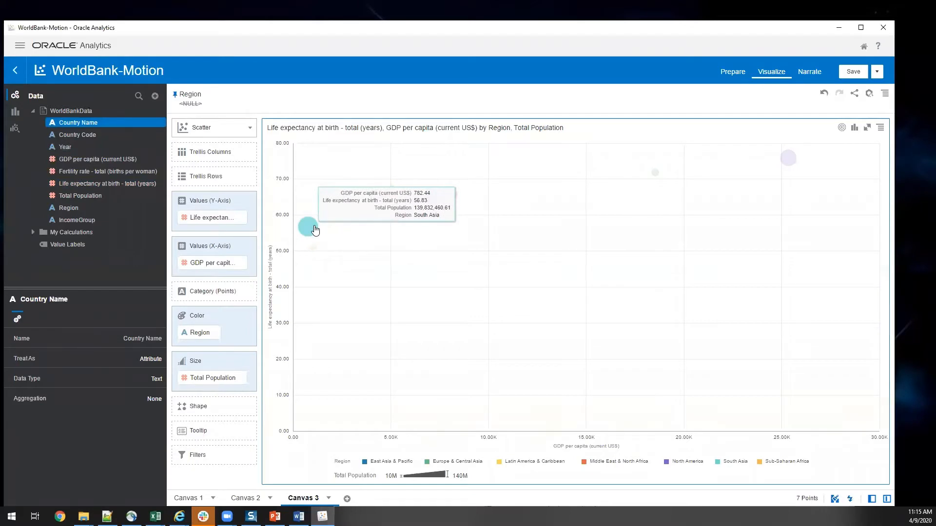
mouse_move(313, 253)
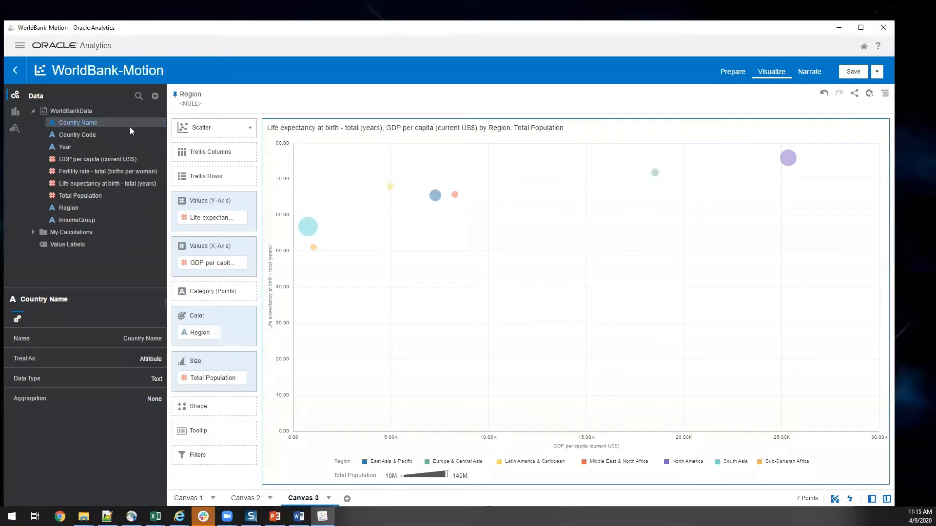
left_click_drag(130, 126, 216, 297)
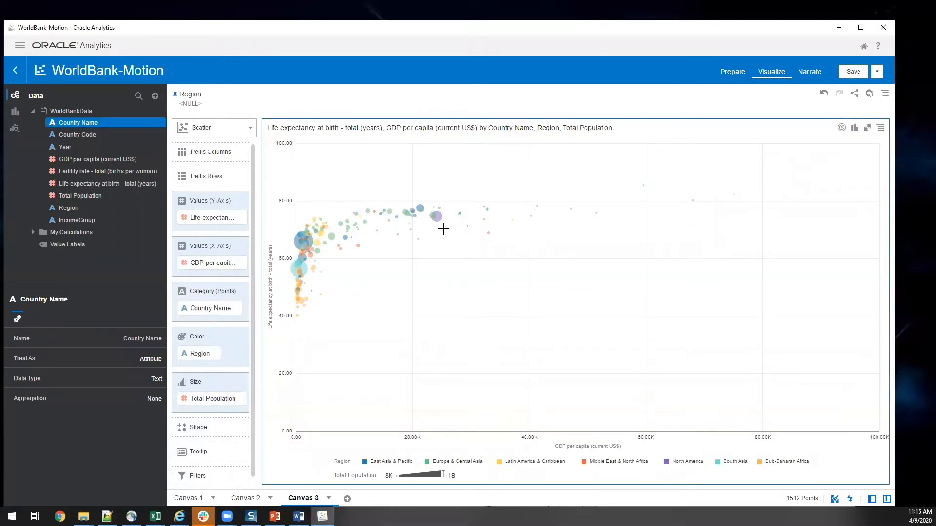
Turn on the logarithmic scale for the scatter chart's horizontal value axis.
left_click(476, 448)
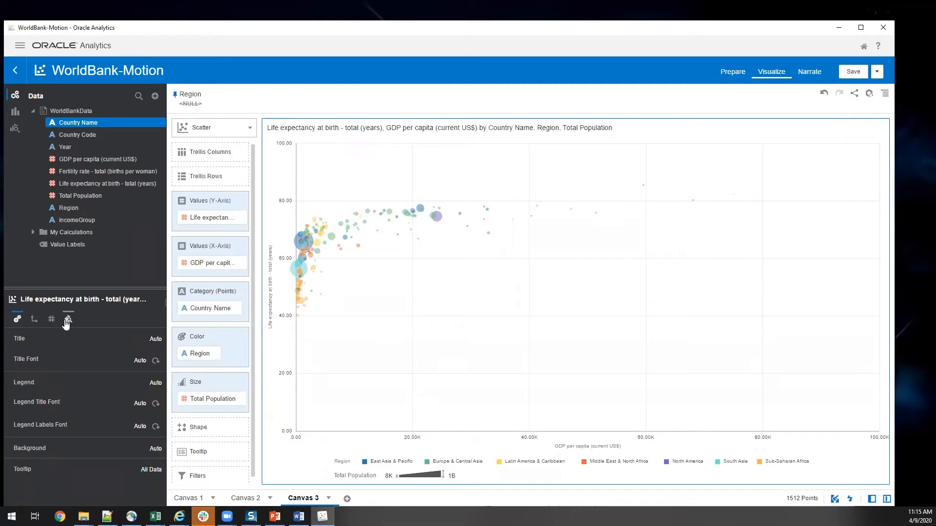
left_click(36, 320)
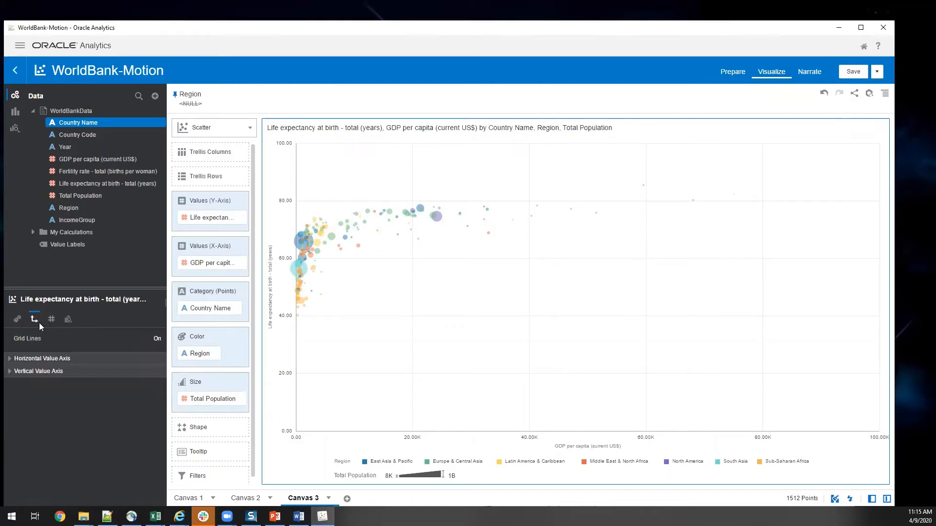
left_click(42, 359)
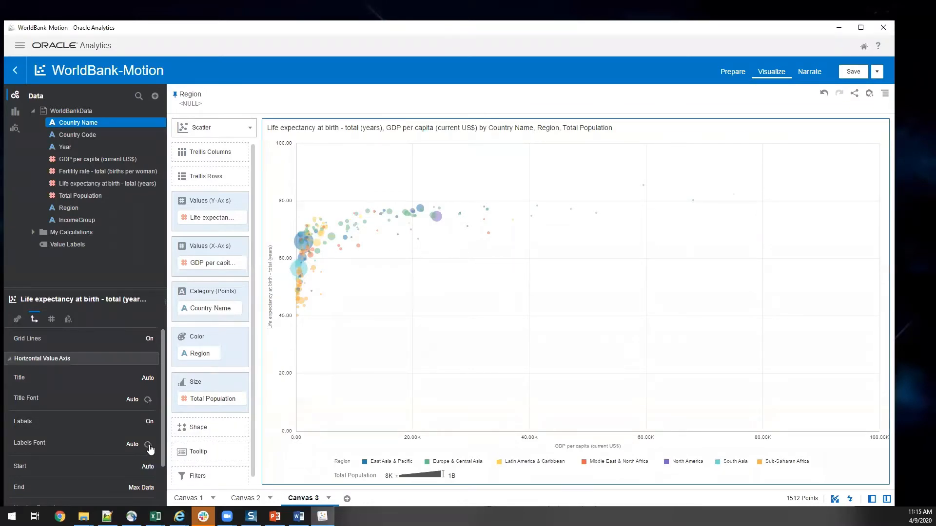
scroll(150, 450, "down", 1)
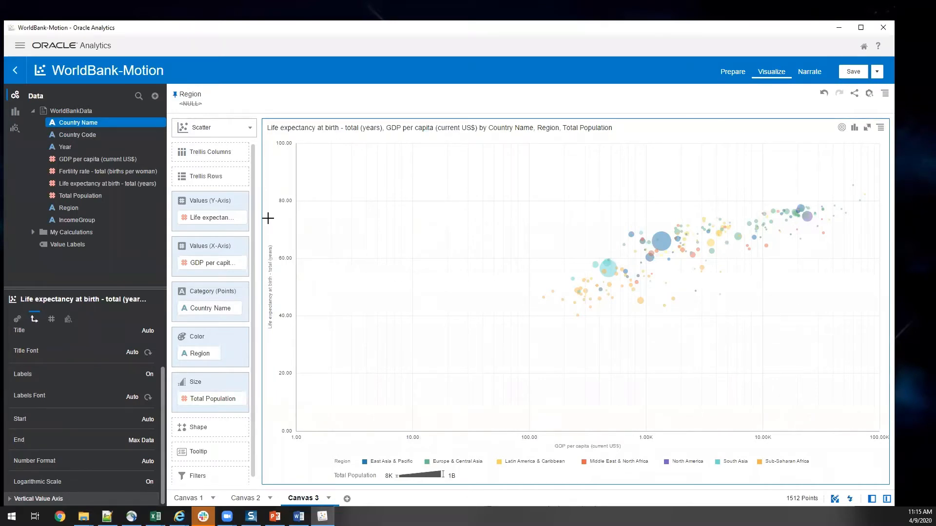
Add a DimPlayer Plugin visualization before the scatter chart on the canvas and narrow it to give the chart more room.
left_click(15, 111)
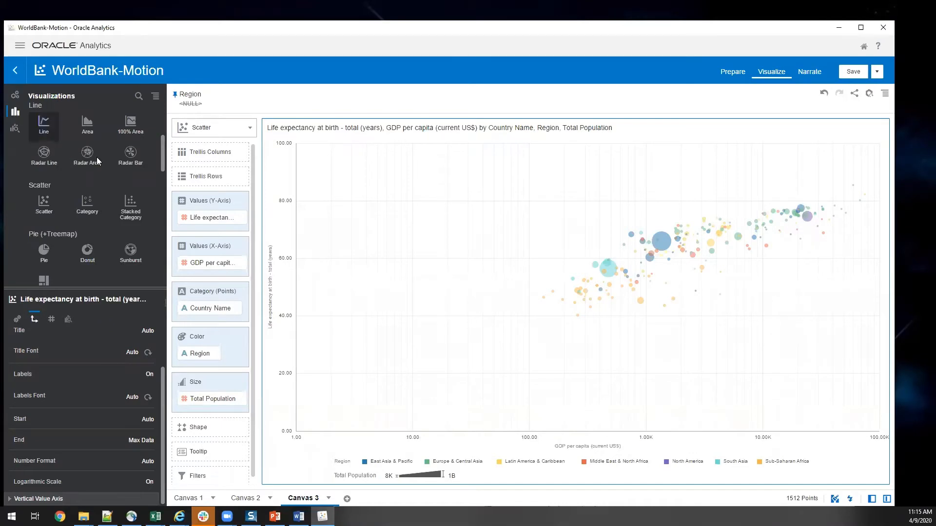
left_click_drag(163, 163, 171, 279)
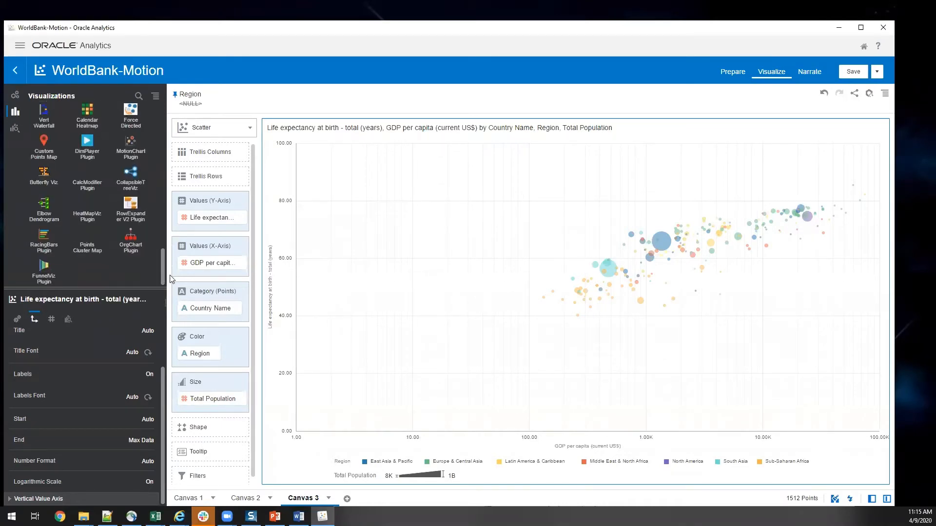
left_click_drag(85, 147, 259, 186)
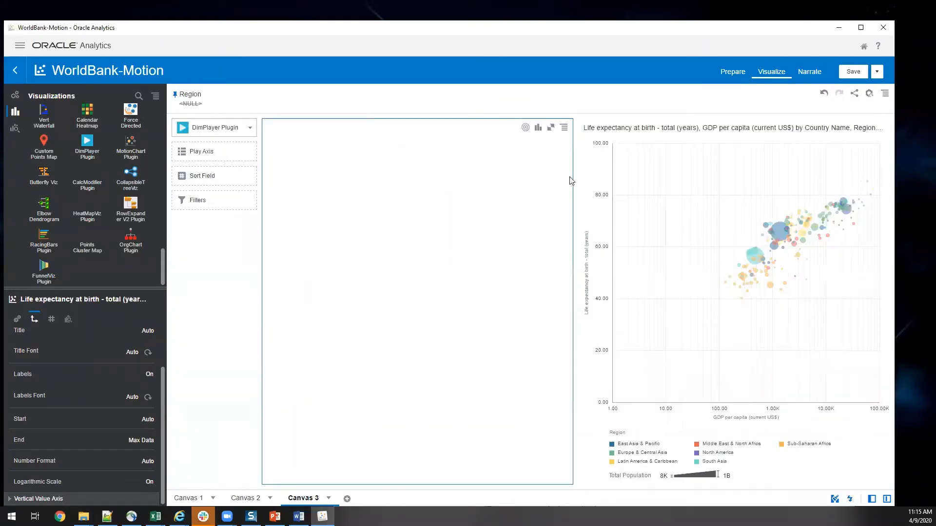
left_click_drag(575, 174, 420, 171)
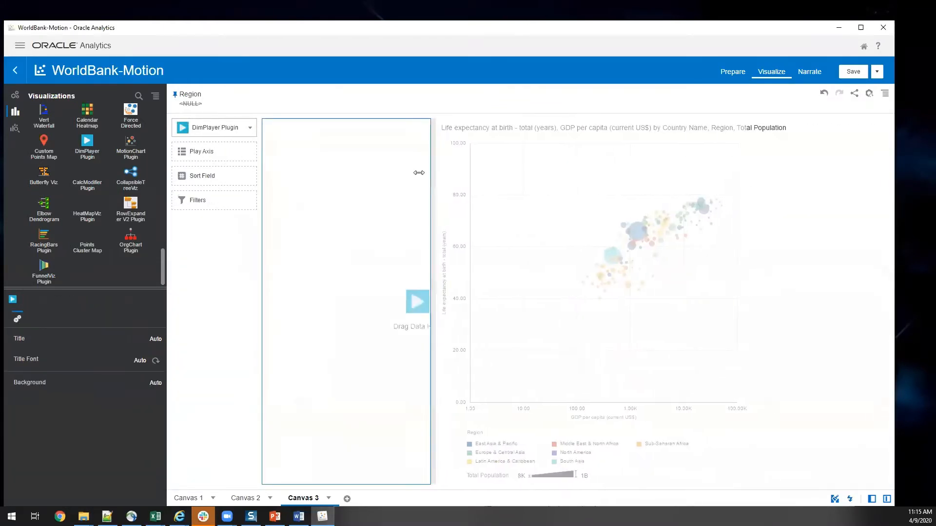
Configure the player with Year as its play axis and a 2-second interval, and use it as a filter.
left_click(15, 94)
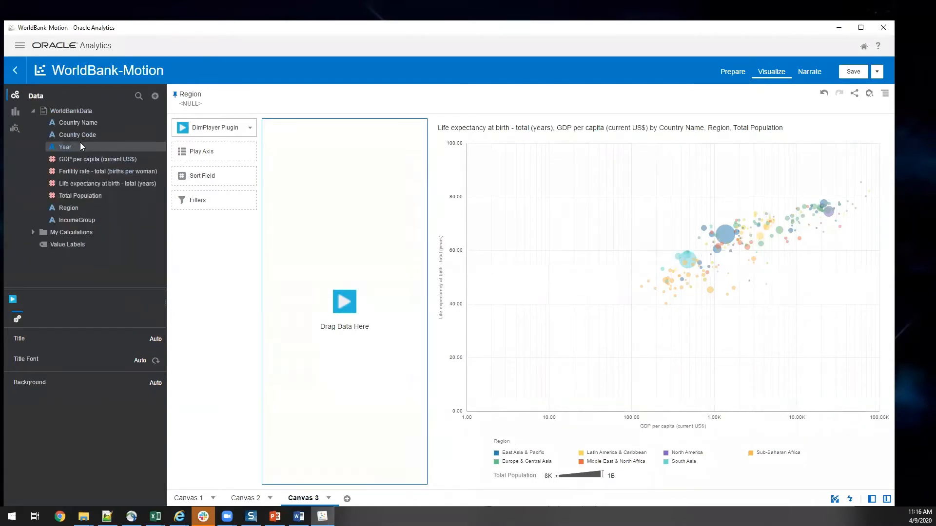
left_click_drag(83, 146, 217, 160)
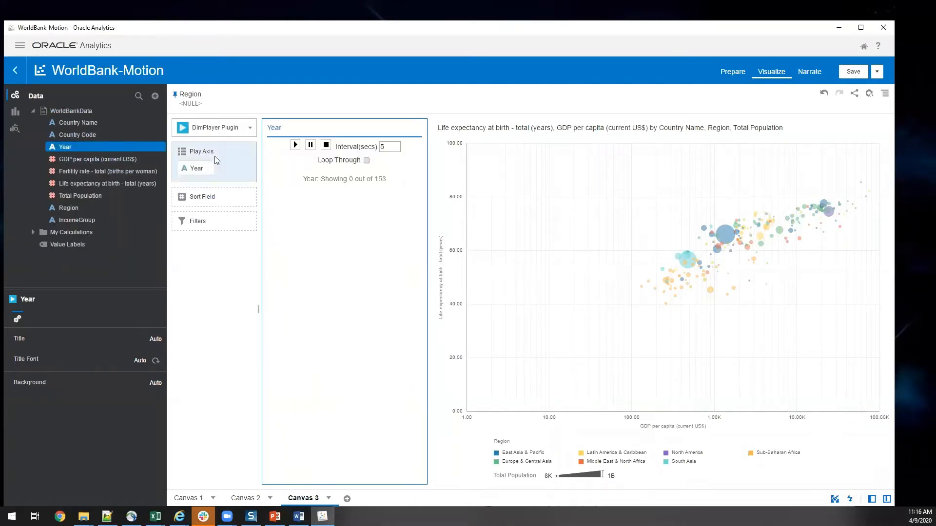
left_click(396, 150)
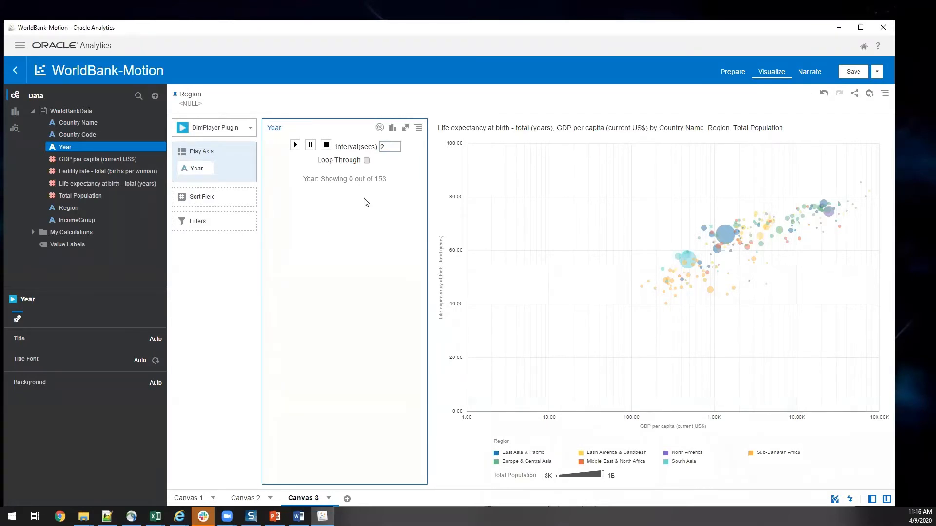
left_click(419, 131)
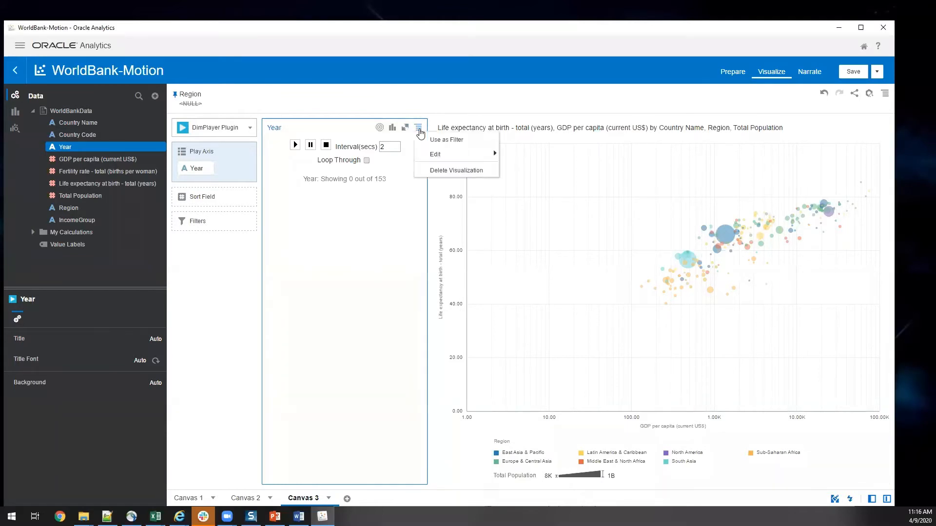
left_click(443, 142)
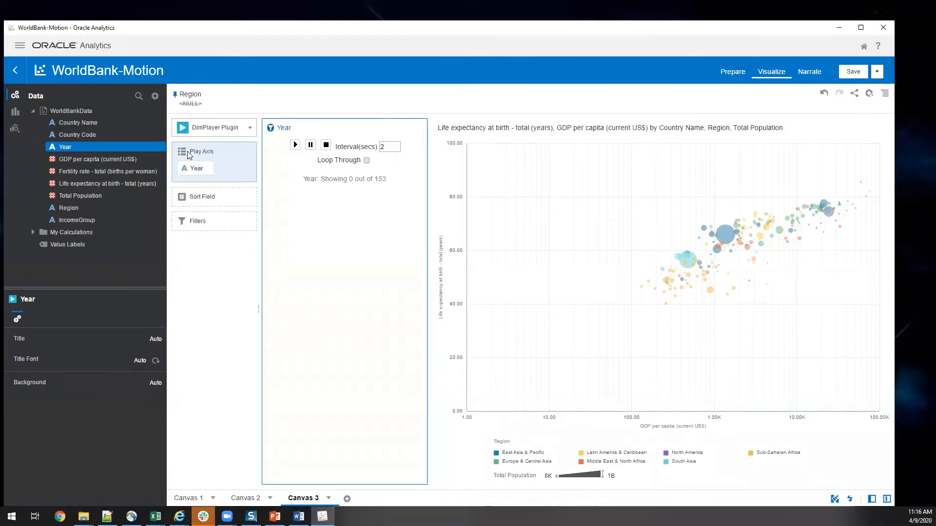
Hide the data pane, try playing the Year animation and narrow the player further.
left_click(871, 499)
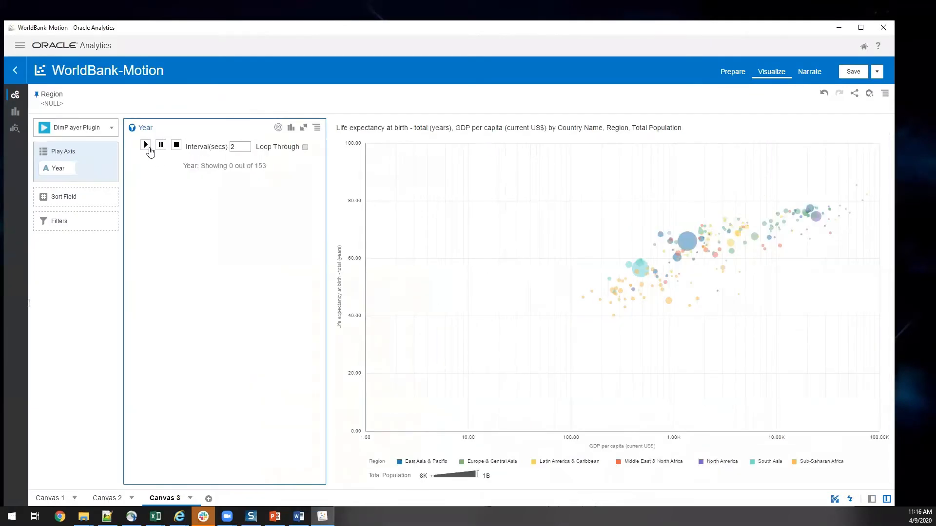
left_click(145, 147)
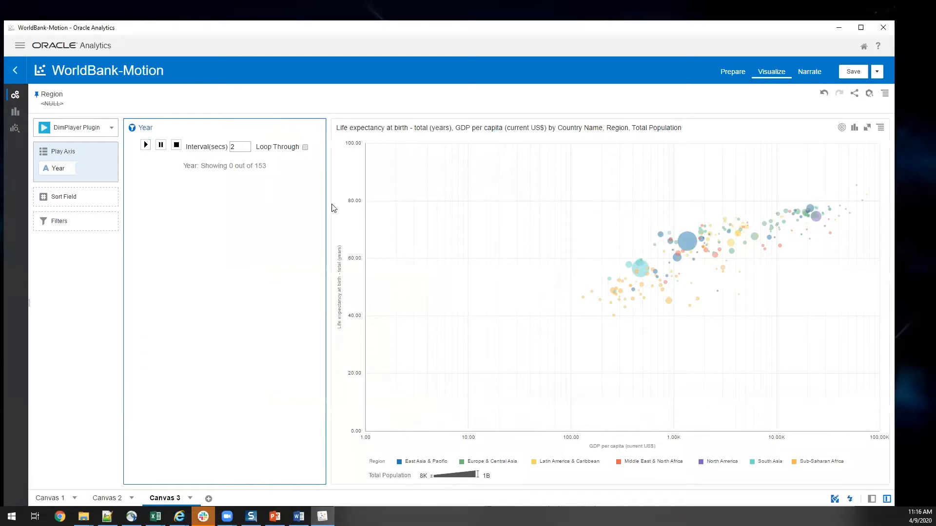
left_click_drag(326, 204, 283, 207)
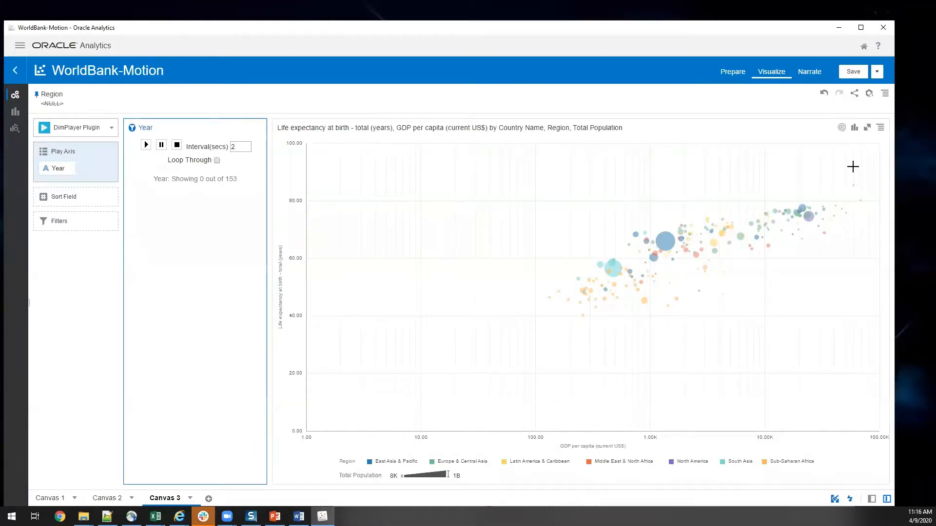
Show the data pane again and add a canvas filter on Year limited to 1960.
left_click(752, 165)
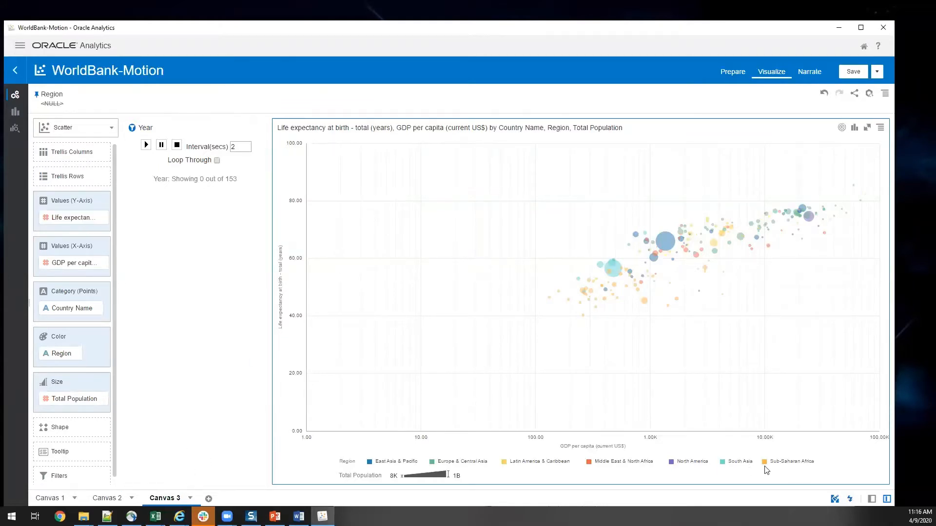
left_click(872, 499)
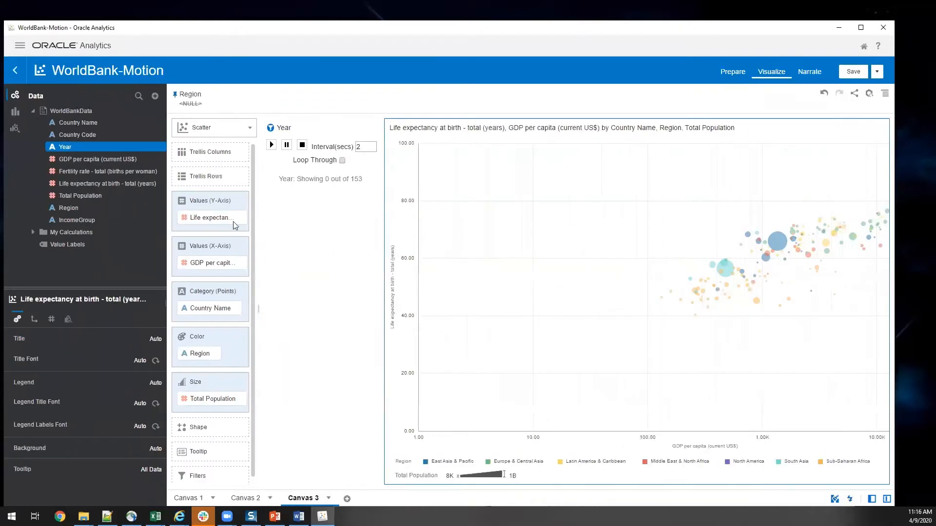
left_click(119, 148)
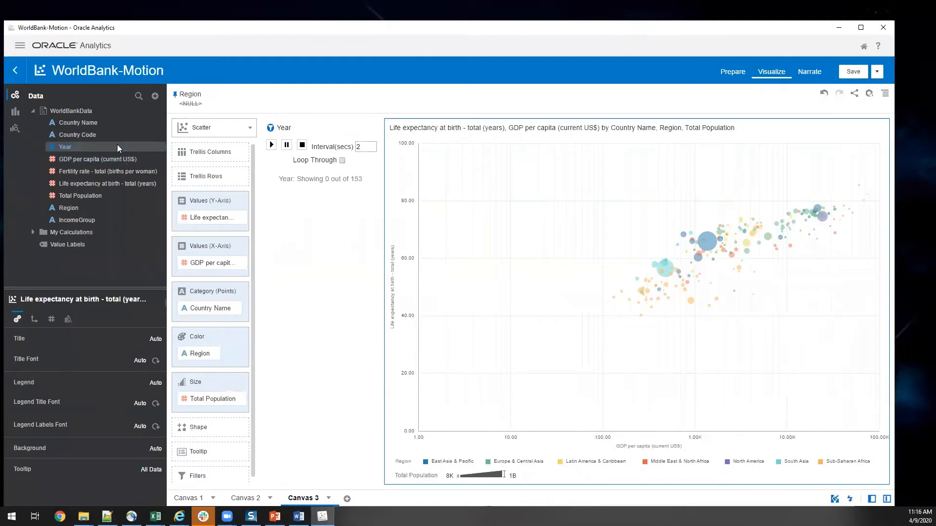
mouse_move(116, 146)
left_mouse_down()
mouse_move(255, 115)
mouse_move(256, 105)
left_mouse_up()
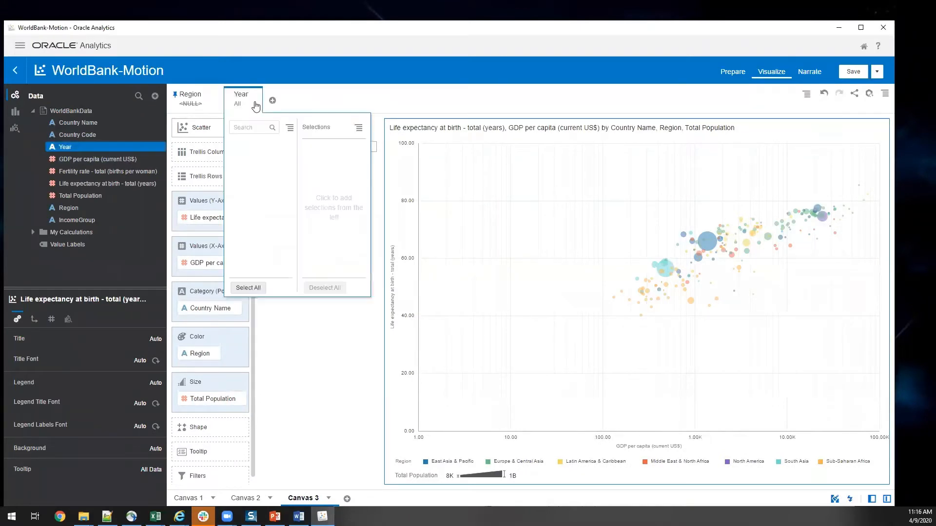
left_click(255, 151)
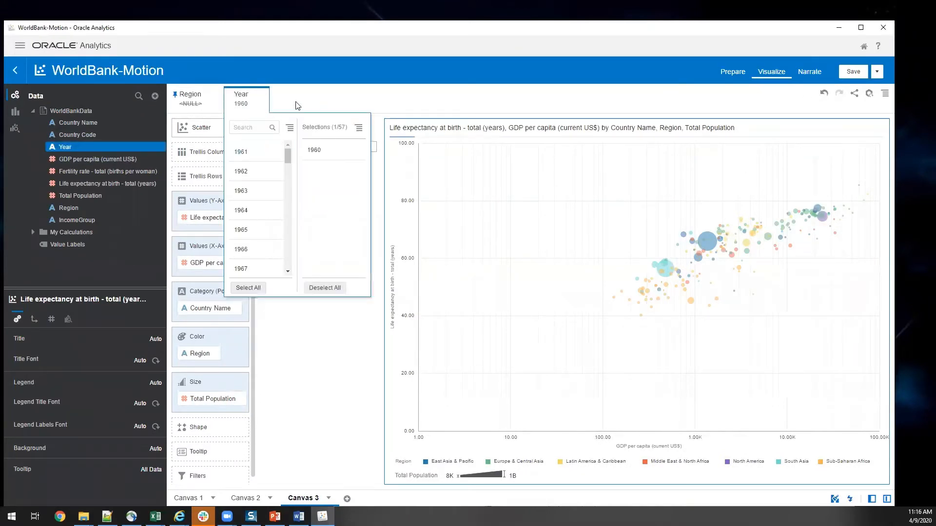
left_click(358, 69)
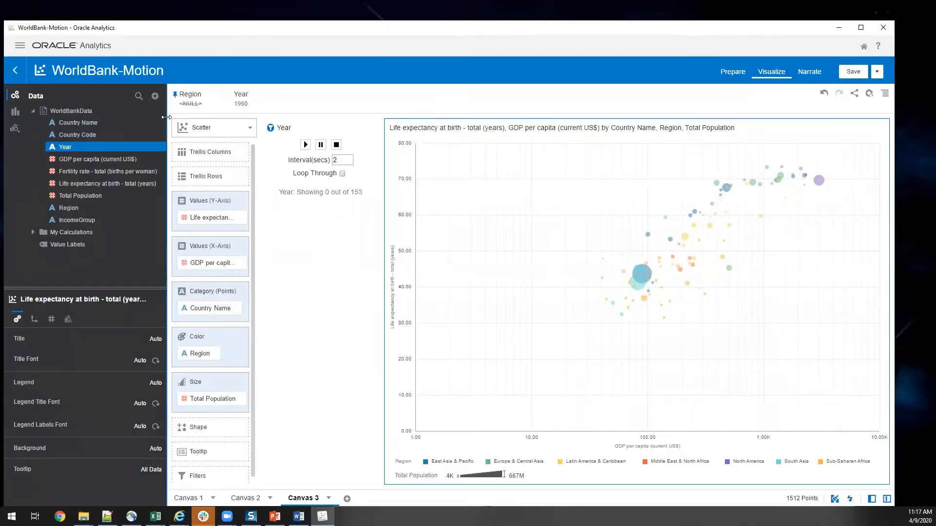
Hide the data pane, check the player's filter option and try playing the Year animation again.
left_click_drag(130, 121, 89, 128)
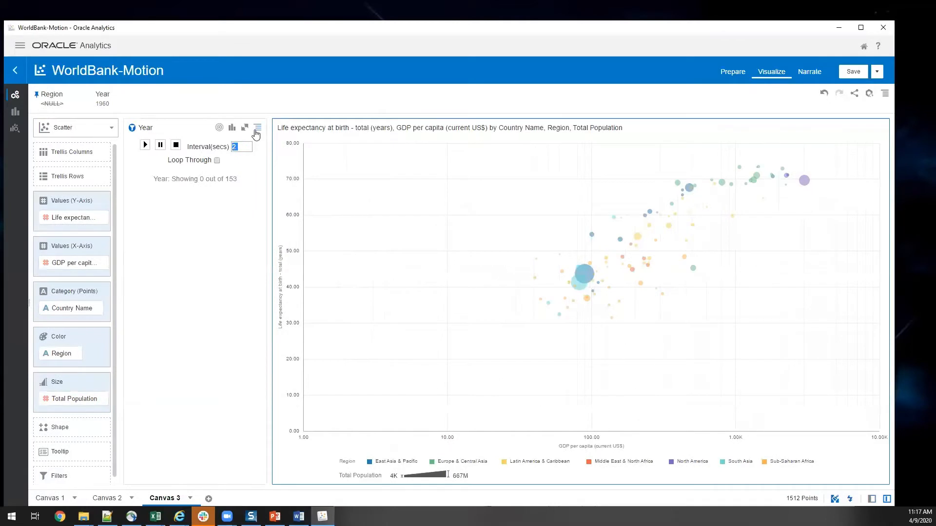
left_click(257, 130)
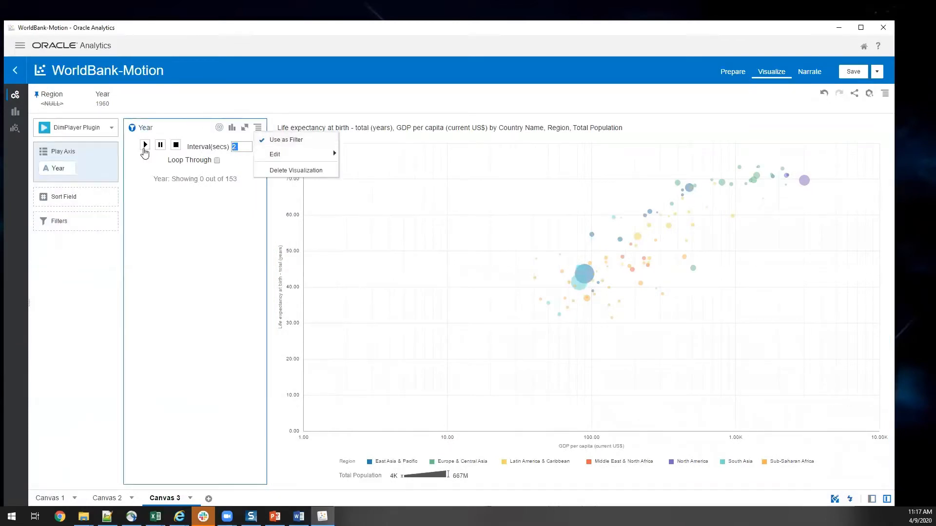
left_click(144, 146)
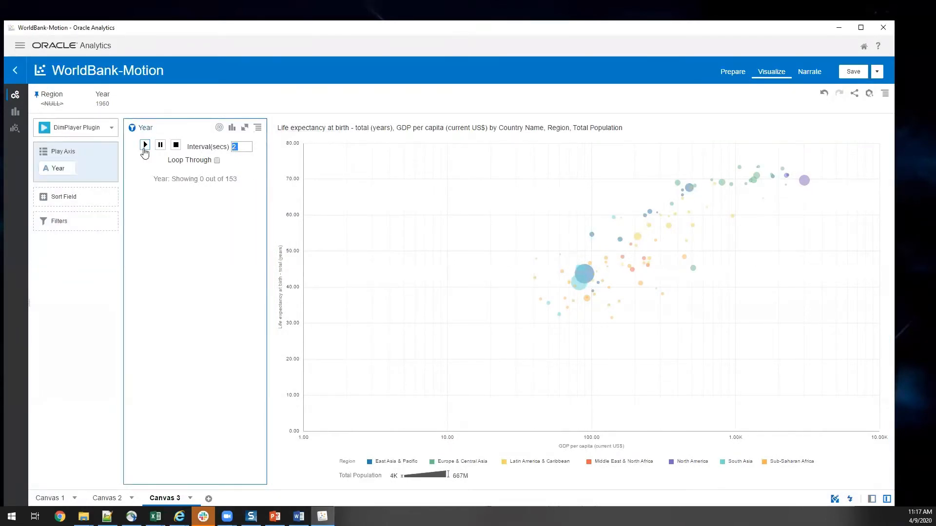
left_click(145, 147)
Switch to Canvas 1, play its Year animation on the scatter chart and stop it.
left_click(59, 502)
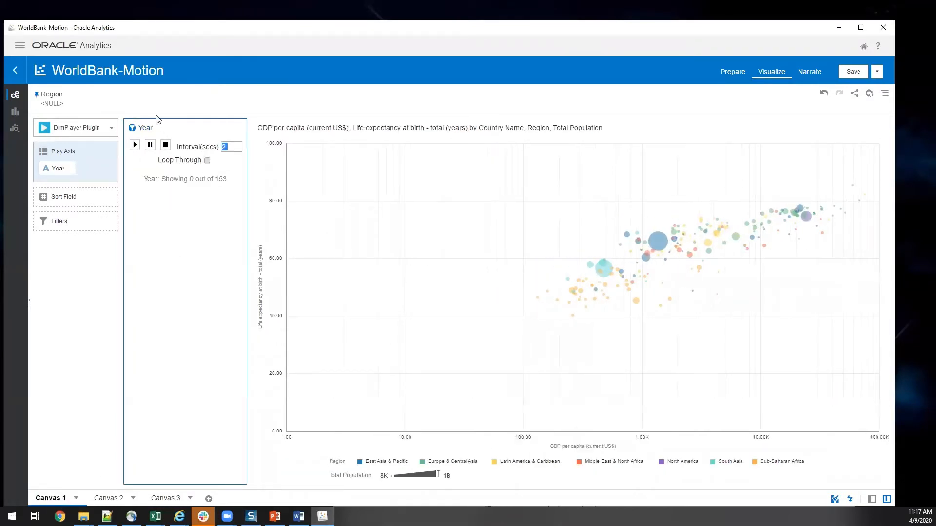
left_click(135, 146)
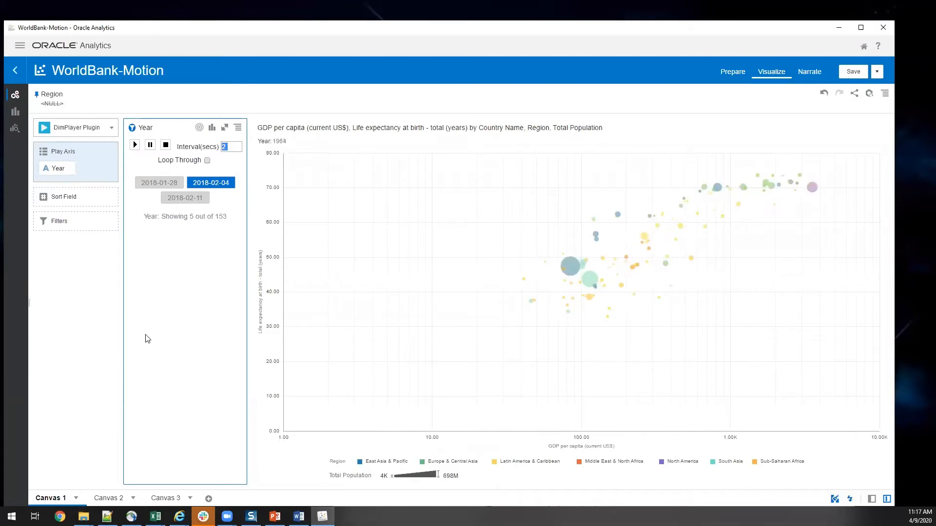
left_click(166, 145)
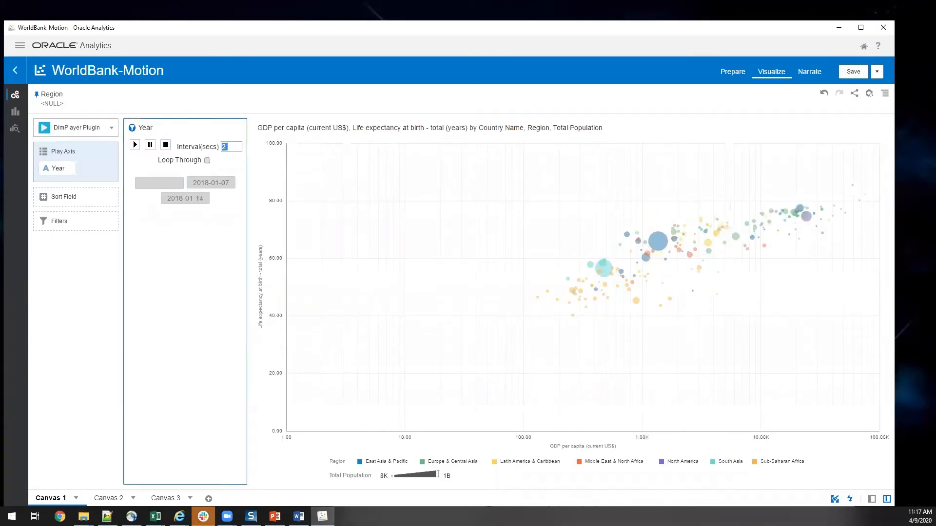
Switch to Canvas 2, show the data pane and enlarge the motion chart's properties area.
left_click(118, 499)
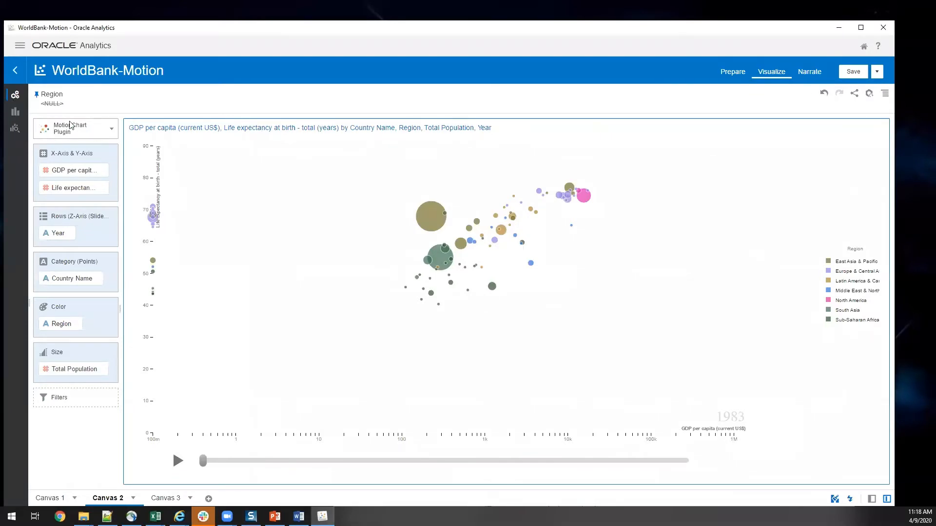
left_click(90, 170)
left_click(872, 499)
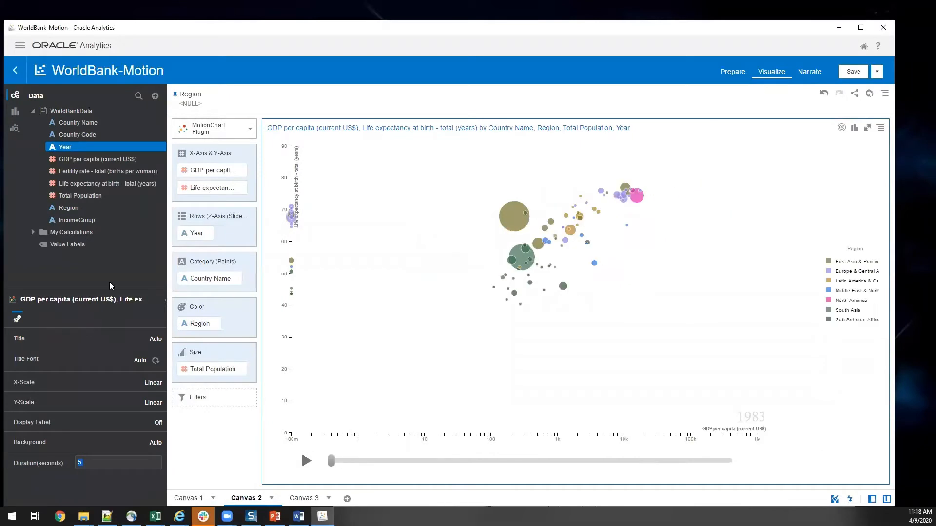
left_click_drag(110, 288, 99, 243)
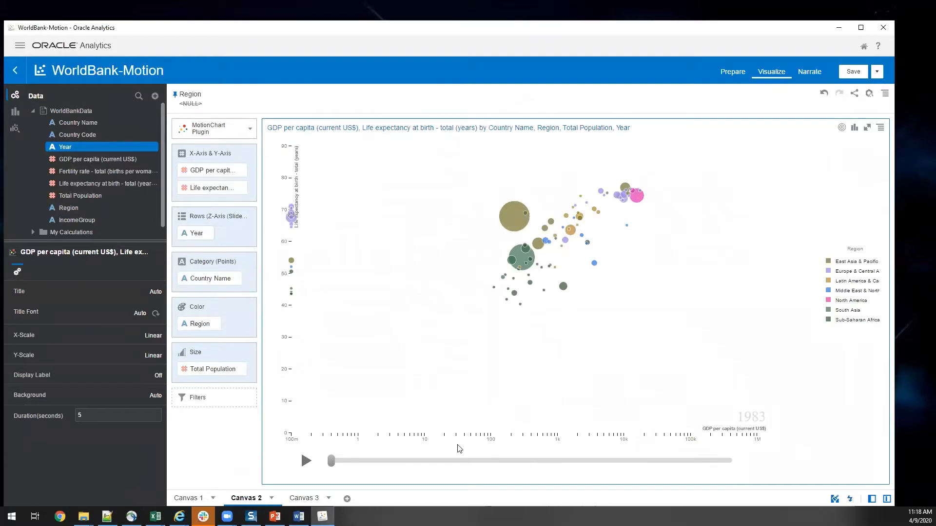
Set the motion chart's animation duration to 30 seconds.
left_click(118, 411)
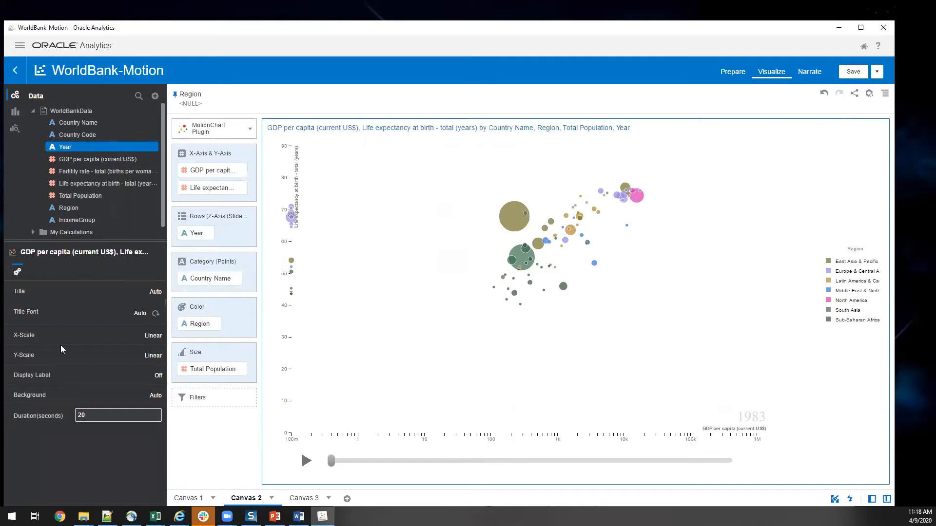
key("BackSpace")
key("BackSpace")
type("30")
left_click(99, 461)
Play the motion chart and examine the details of individual country bubbles while it runs.
left_click(306, 462)
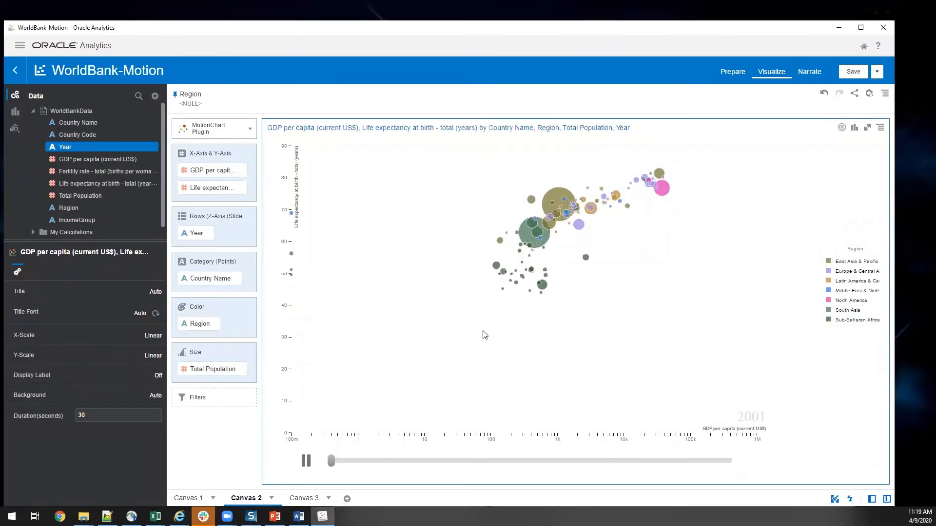
mouse_move(560, 187)
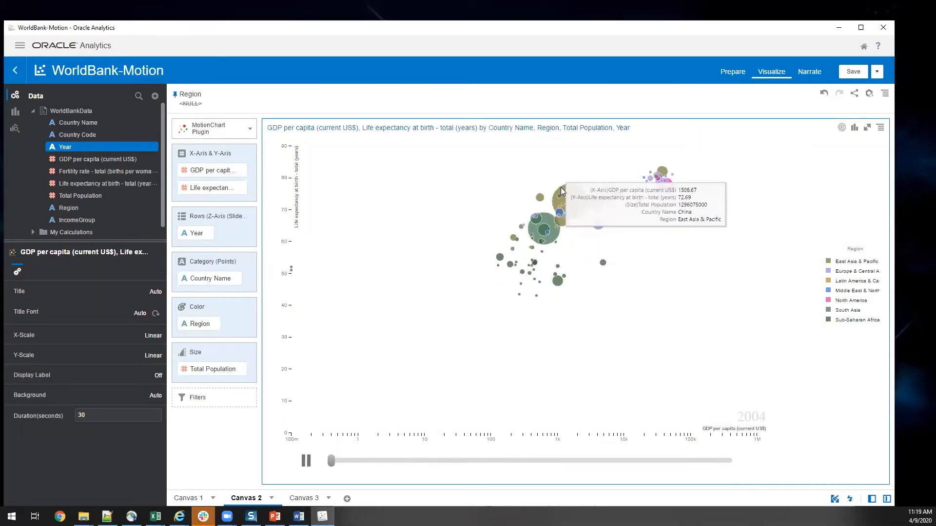
mouse_move(665, 179)
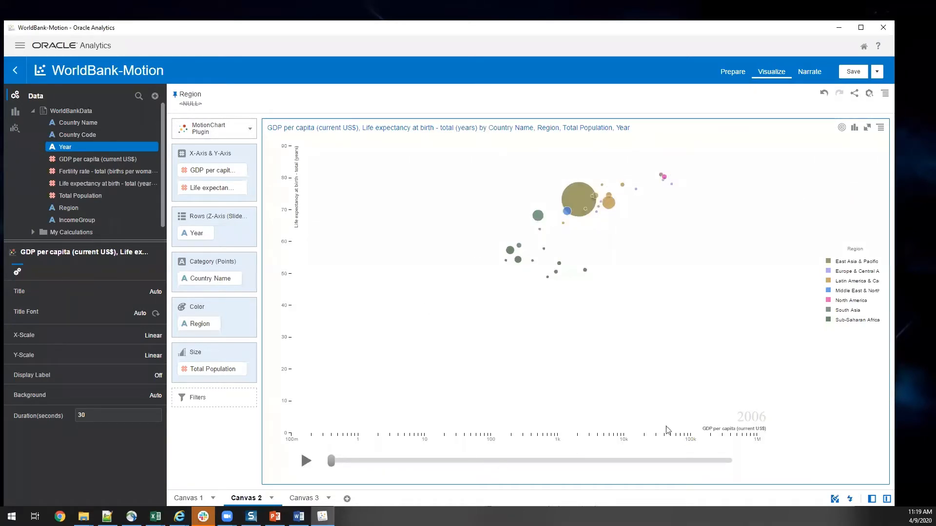
Save the WorldBank-Motion project, skipping thumbnail generation, and open the Avacado project from the home page.
left_click(855, 73)
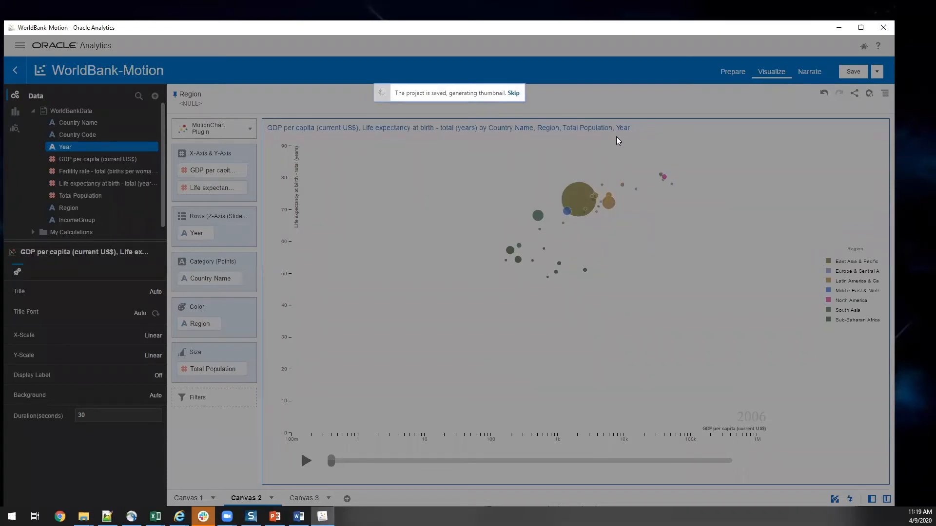
left_click(512, 94)
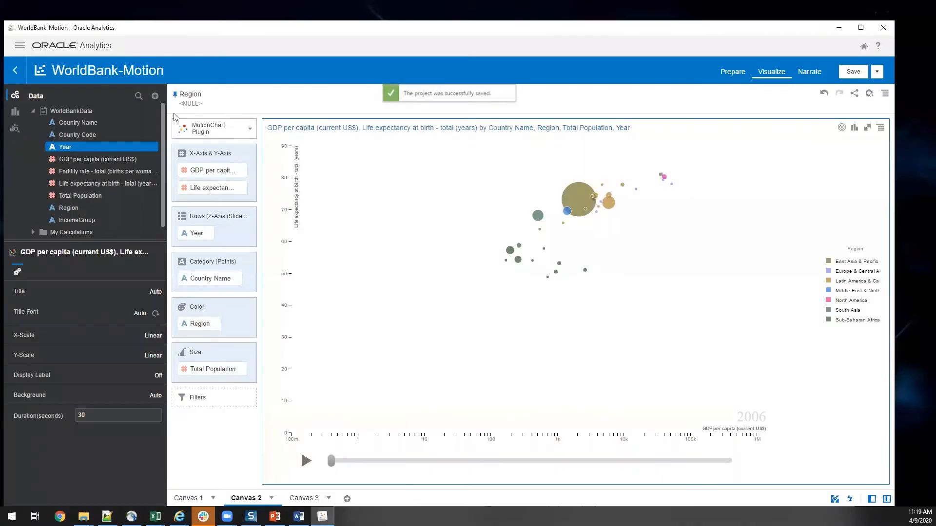
left_click(14, 71)
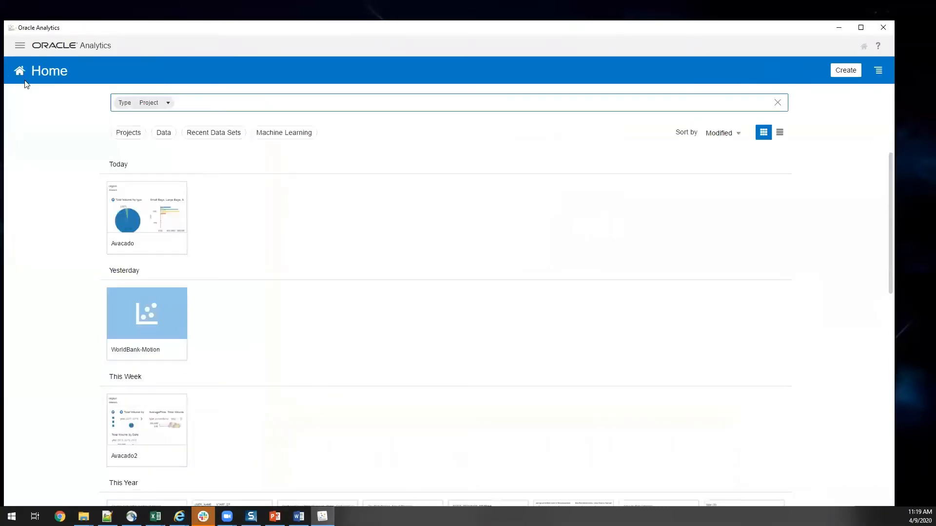
left_click(159, 189)
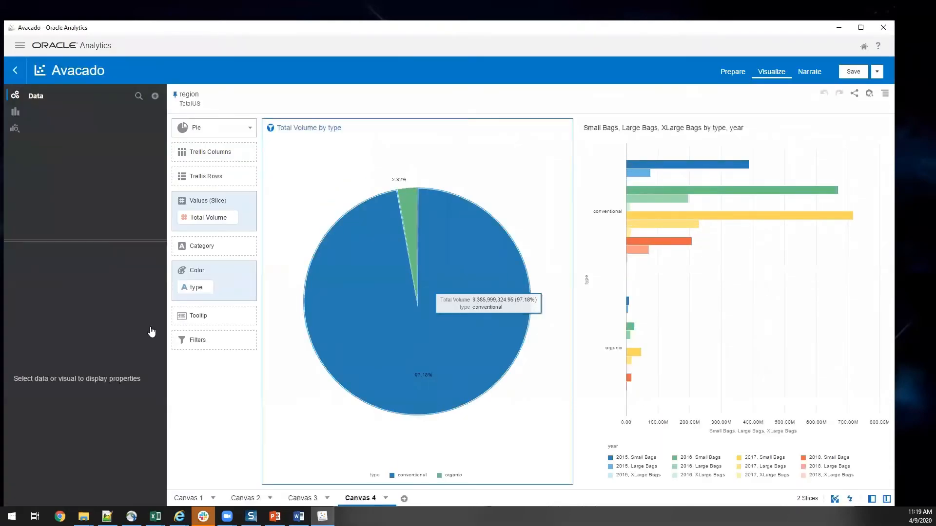
Filter the bags bar chart through the Total Volume pie, alternating between the conventional and organic slices.
mouse_move(156, 517)
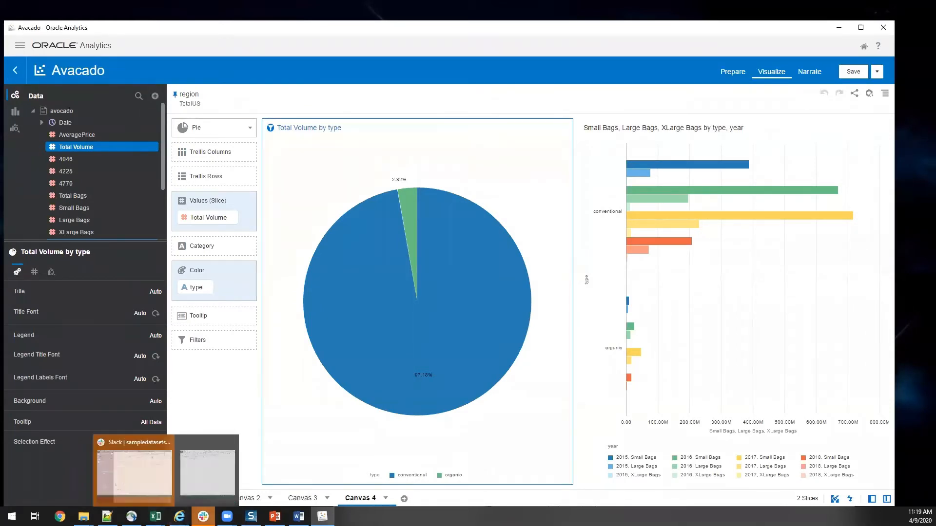
mouse_move(203, 517)
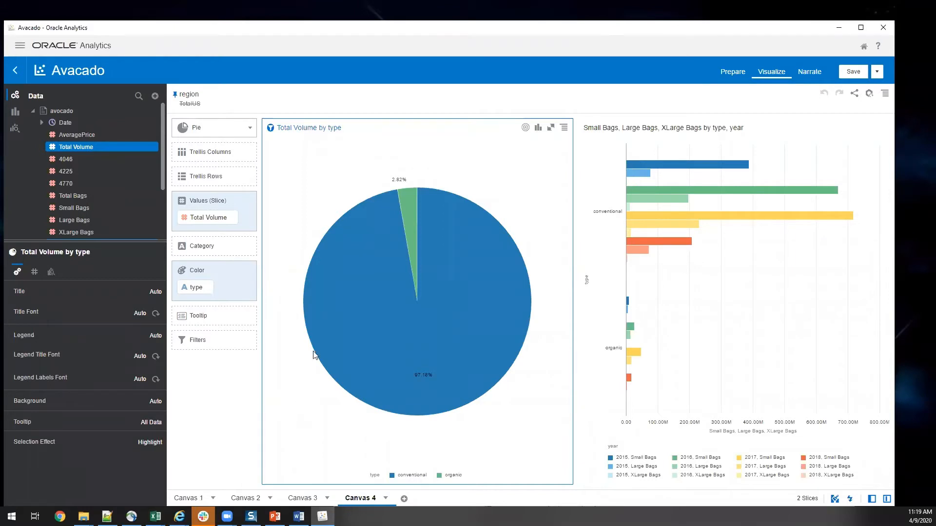
mouse_move(339, 288)
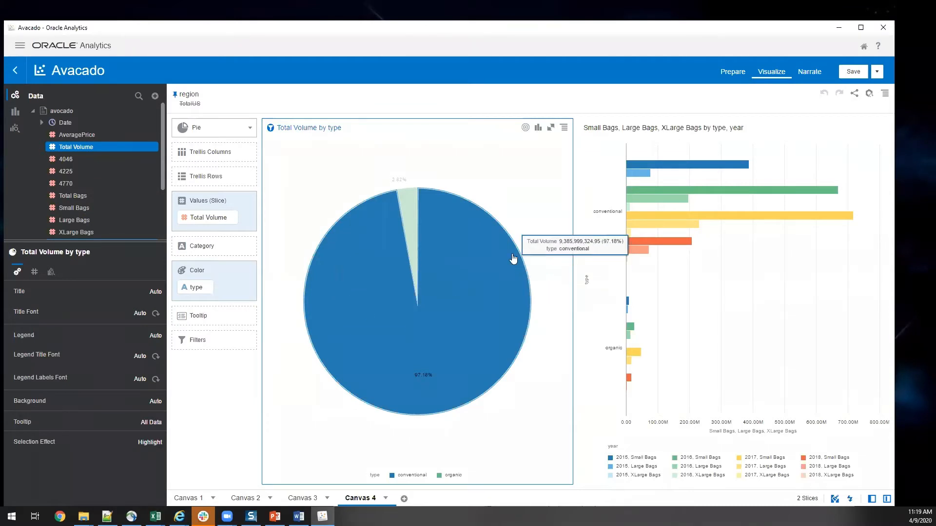
mouse_move(408, 212)
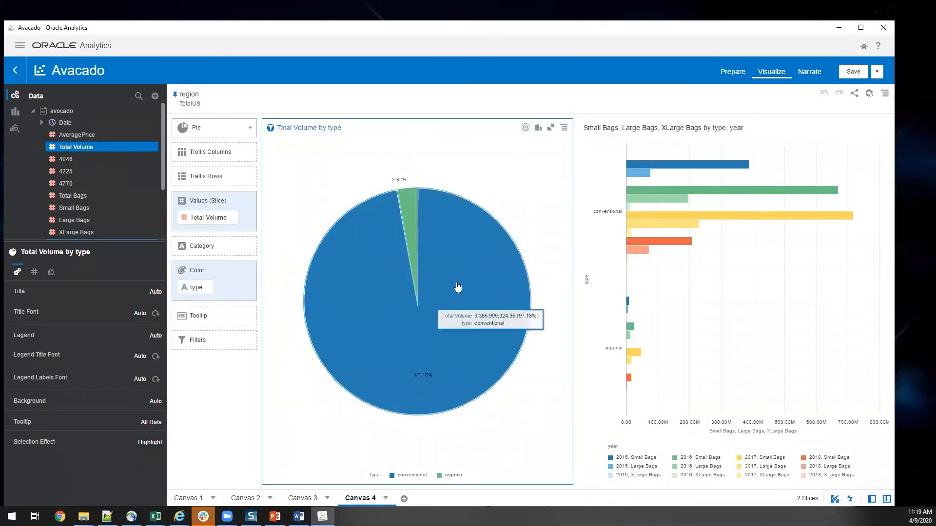
left_click(462, 240)
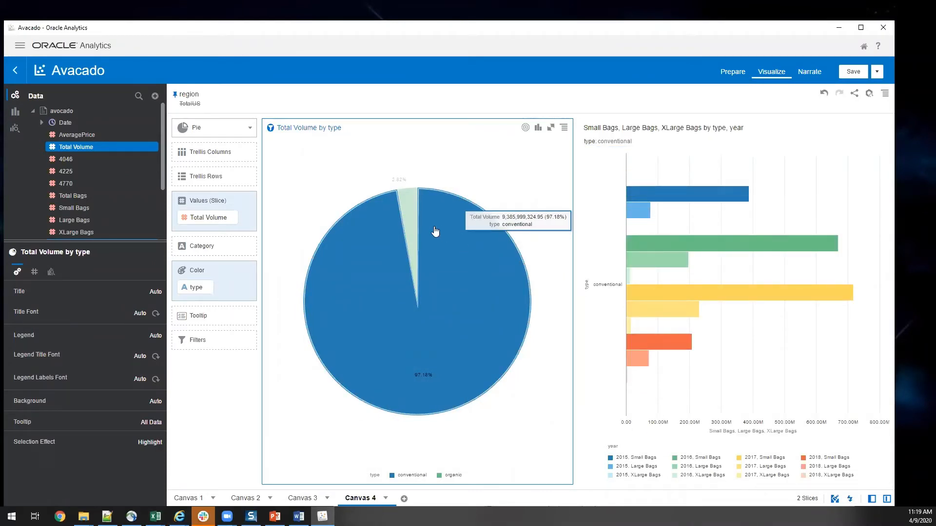
left_click(411, 202)
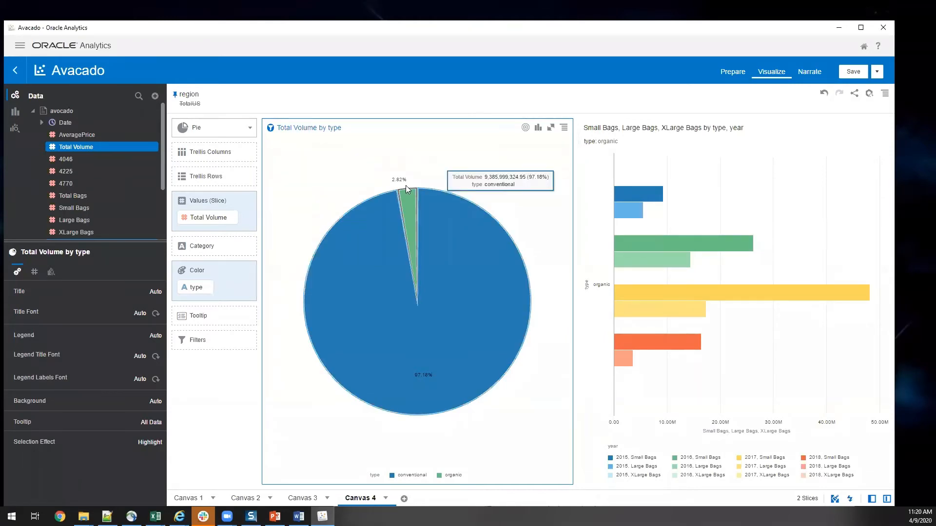
left_click(445, 218)
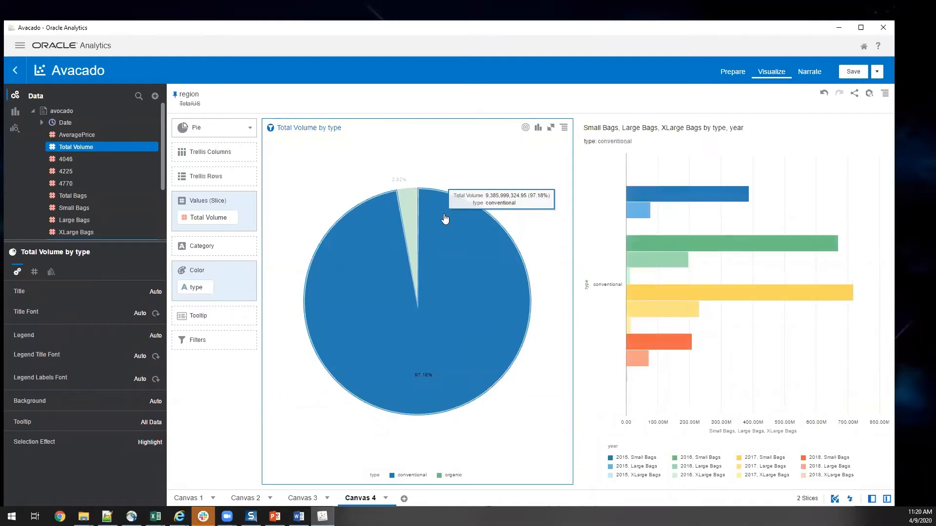
left_click(404, 202)
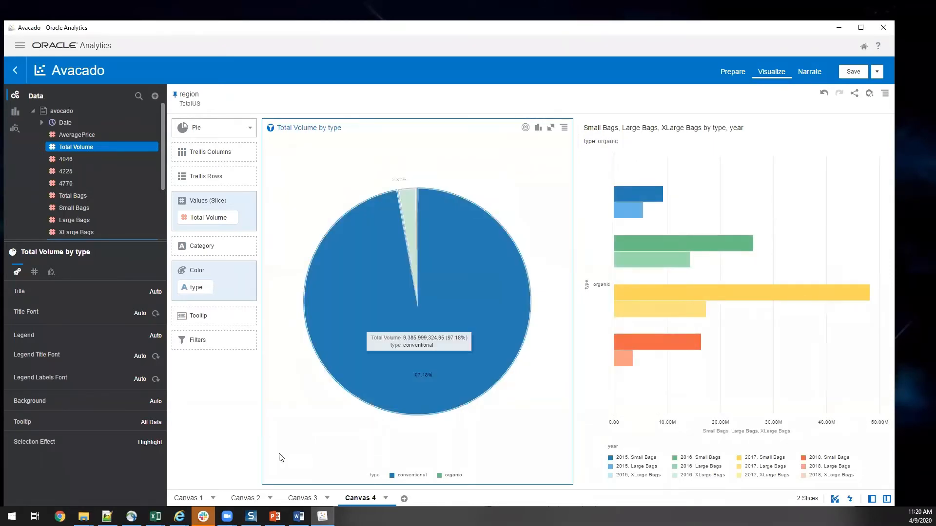
Review the Total Volume line charts on Canvas 1 and the racing bars on Canvas 2.
left_click(193, 499)
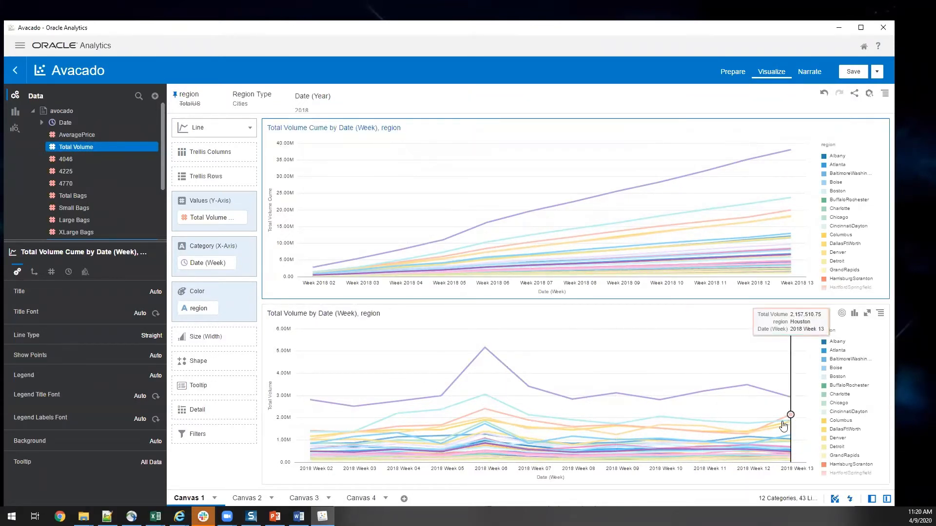
left_click(247, 498)
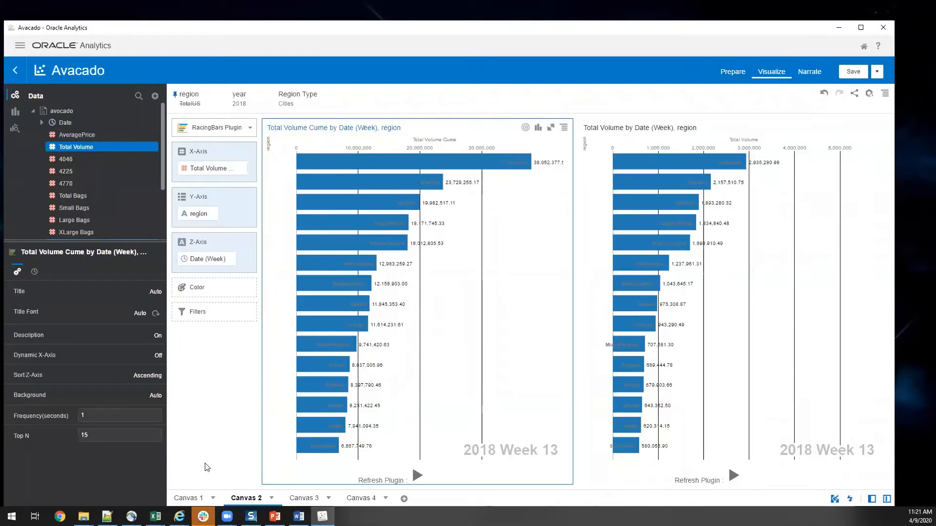
Add a new canvas and place the avocado Date's Week level on it as a table.
left_click(404, 499)
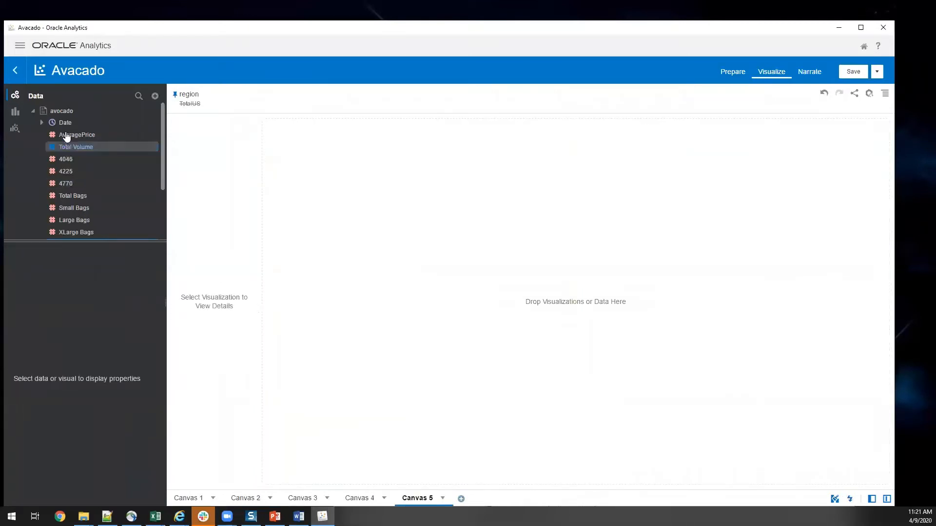
double_click(47, 123)
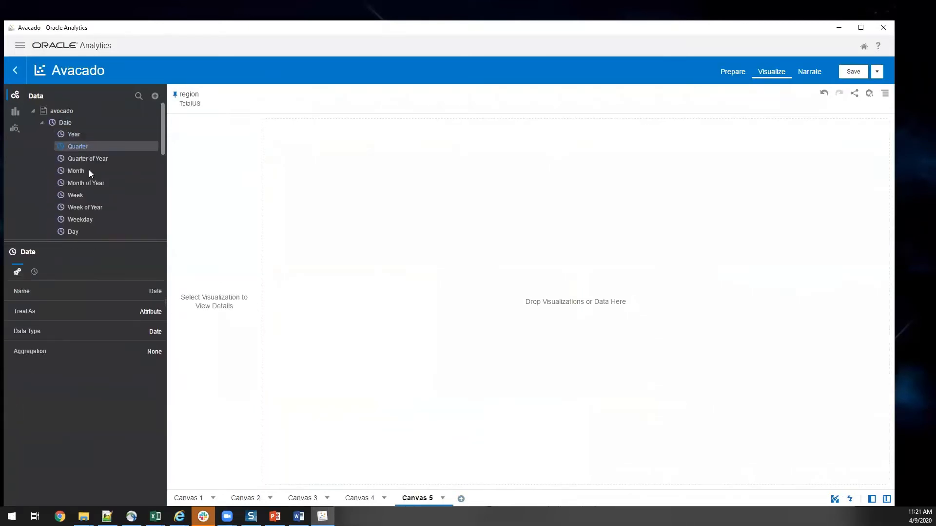
left_click_drag(275, 182, 303, 188)
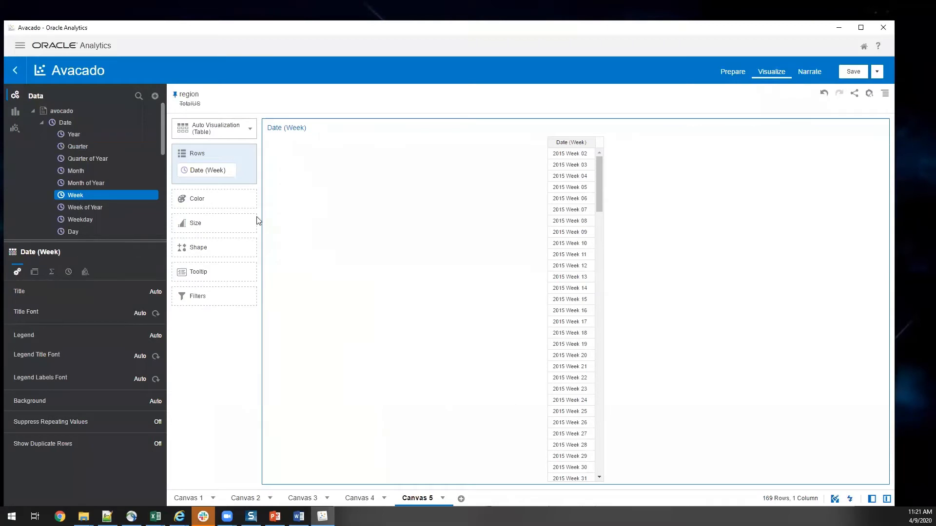
Set the table's Date (Week) format to 'Week' ww yyyy and sort the weeks in ascending order.
right_click(210, 169)
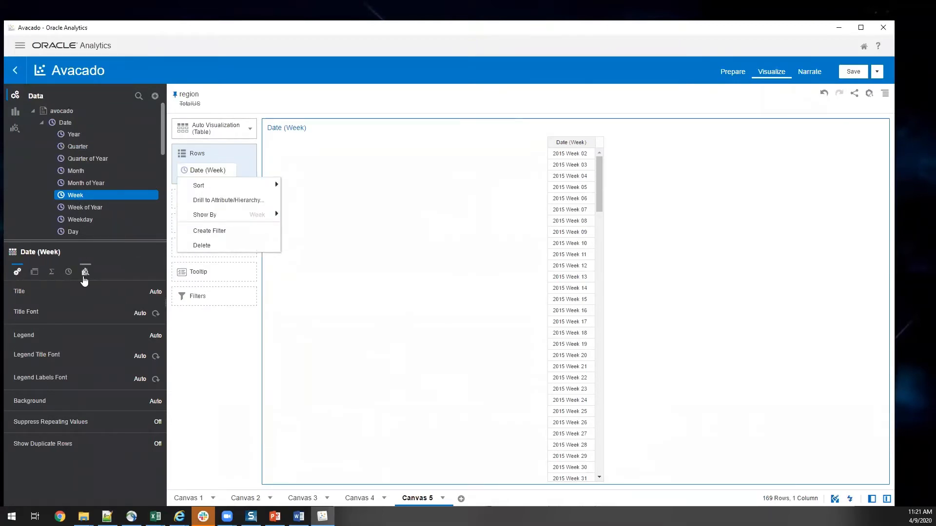
left_click(68, 273)
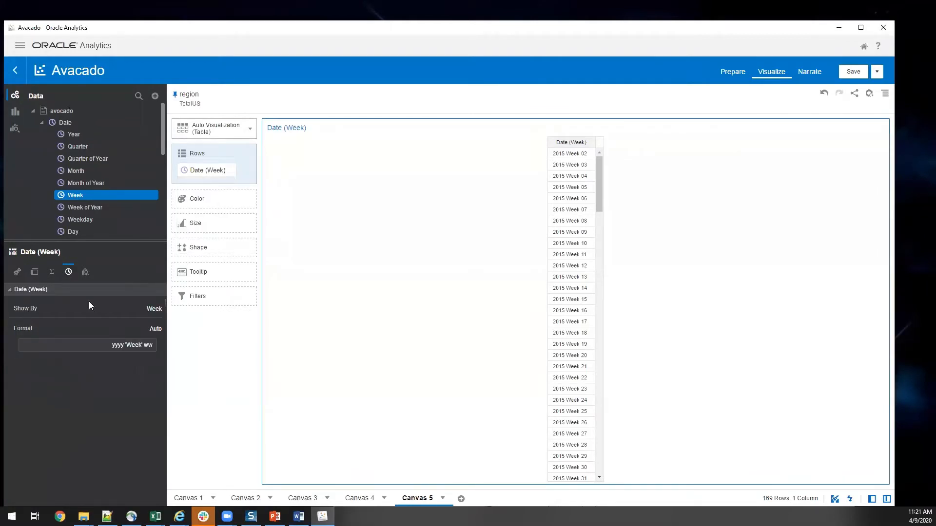
left_click_drag(97, 344, 162, 348)
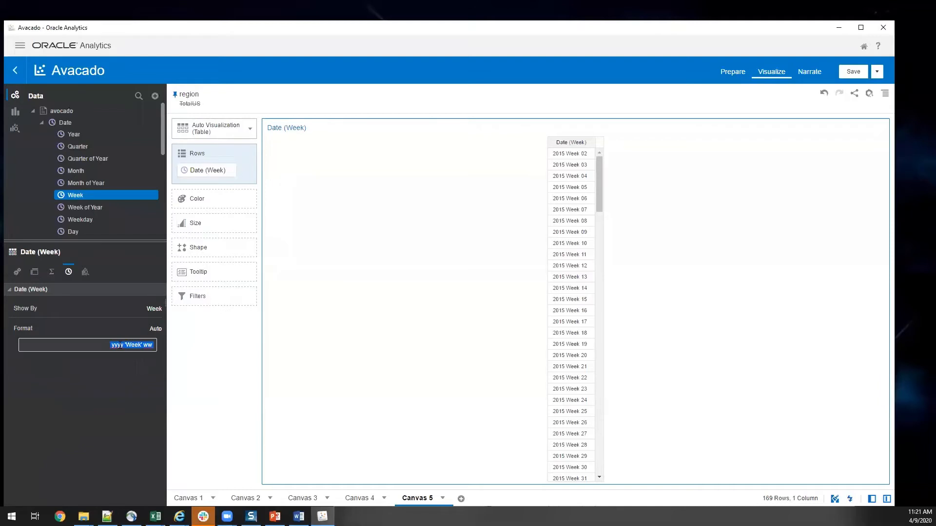
double_click(120, 345)
key("End")
type("yyyy")
key("Return")
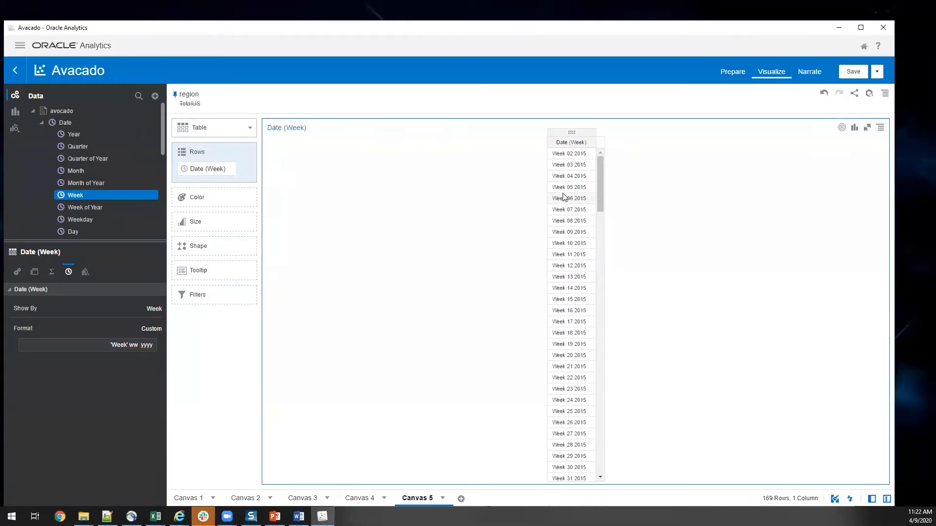
left_click(592, 141)
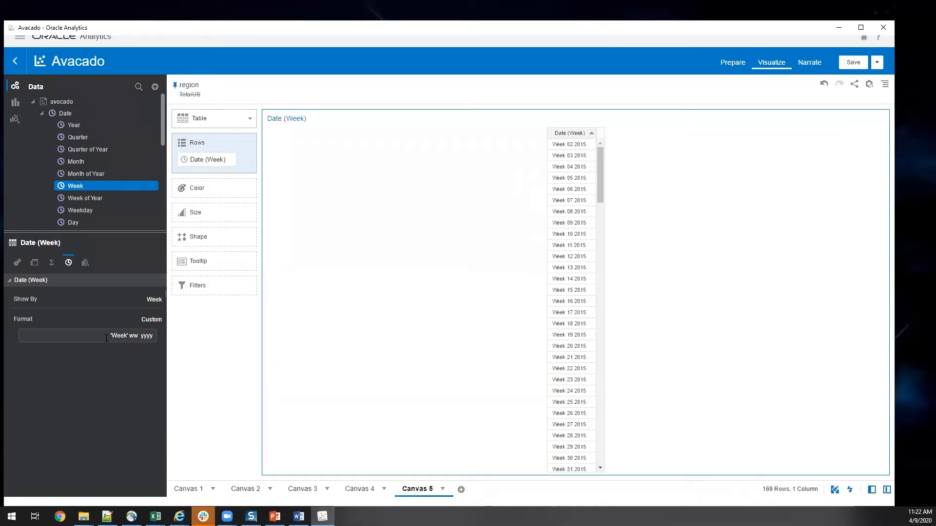
left_click_drag(106, 338, 163, 340)
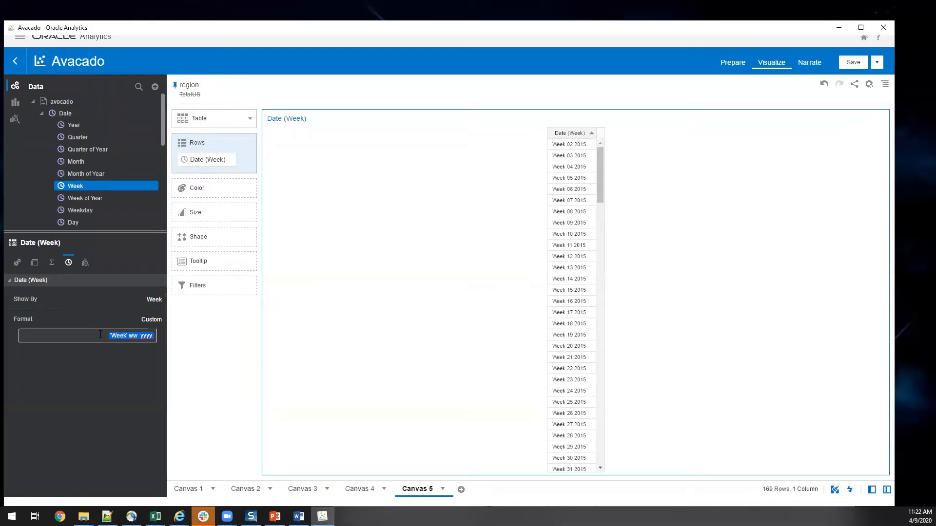
Review the racing bars on Canvas 2 and the week format on Canvas 3, and play the Date (Week) DimPlayer.
left_click(265, 494)
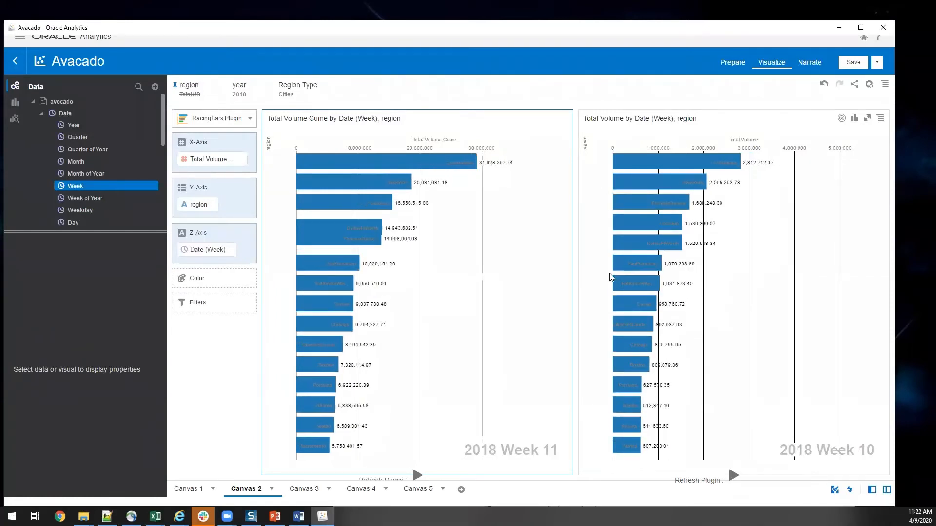
left_click(310, 490)
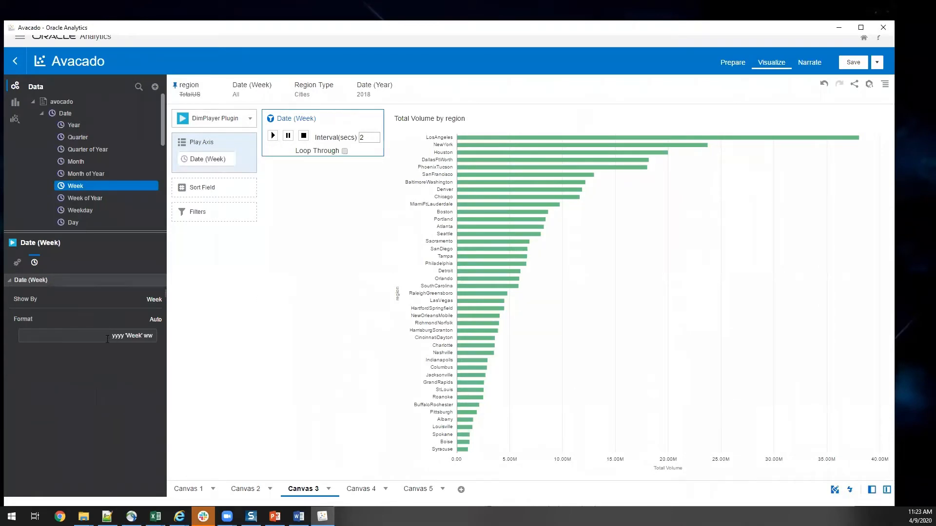
left_click_drag(107, 339, 148, 335)
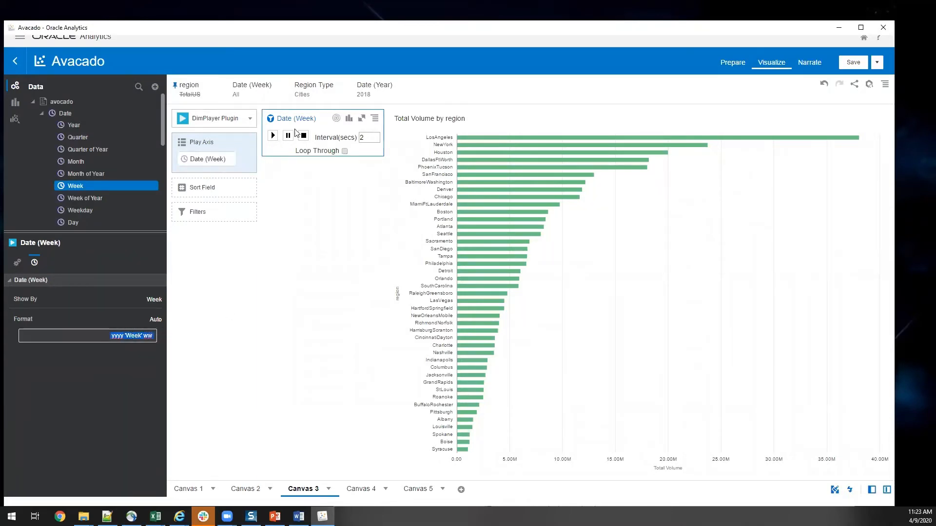
left_click(272, 138)
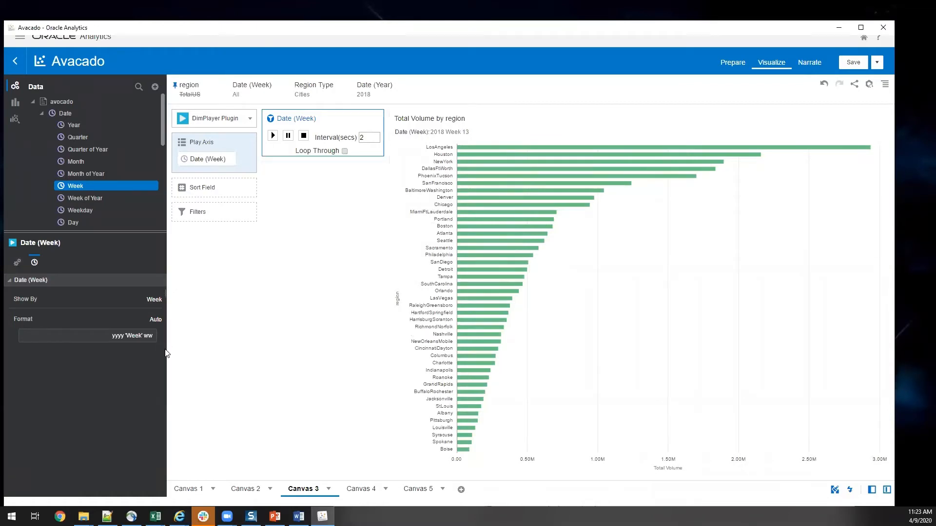
Save the Avacado project, skipping thumbnail generation, and return to the home page.
left_click(14, 61)
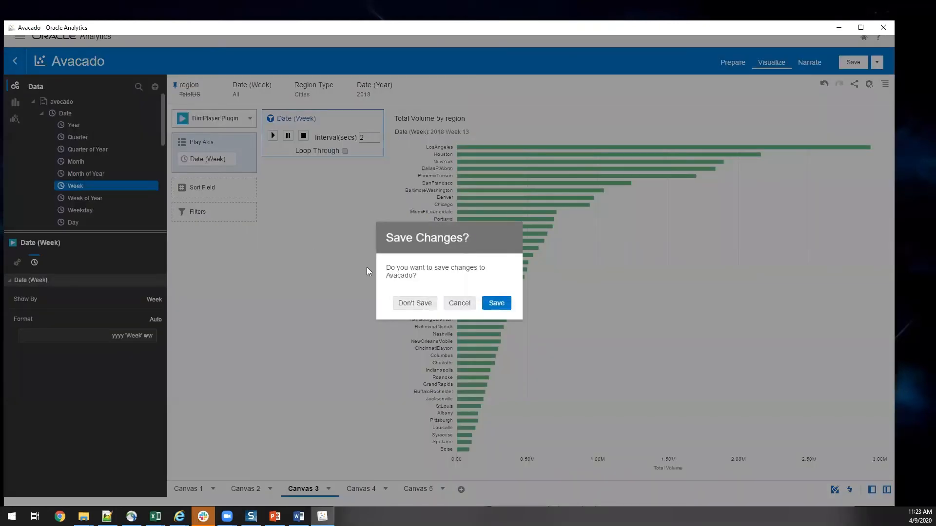
left_click(493, 306)
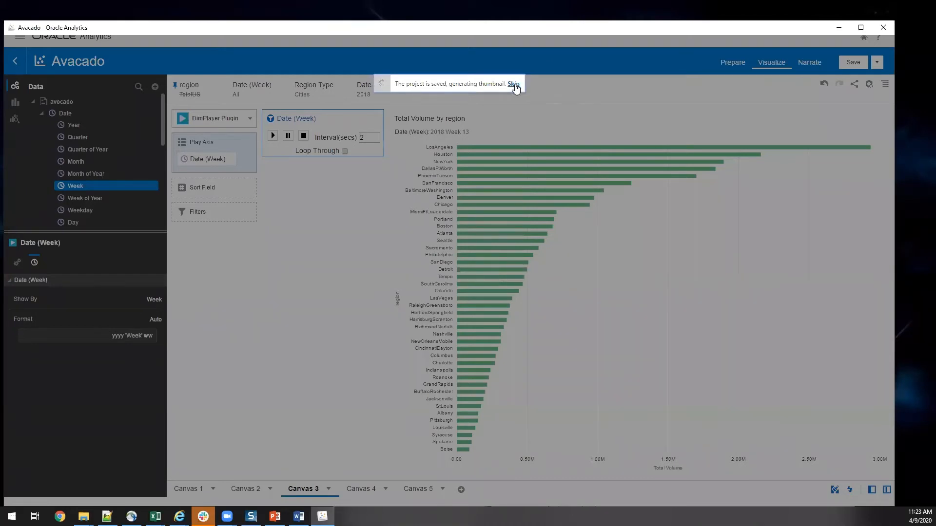
left_click(514, 84)
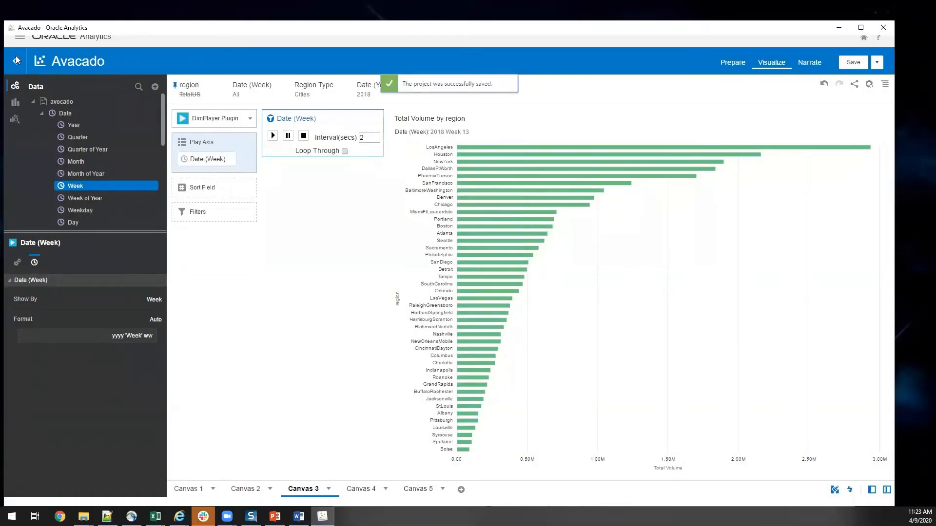
left_click(16, 61)
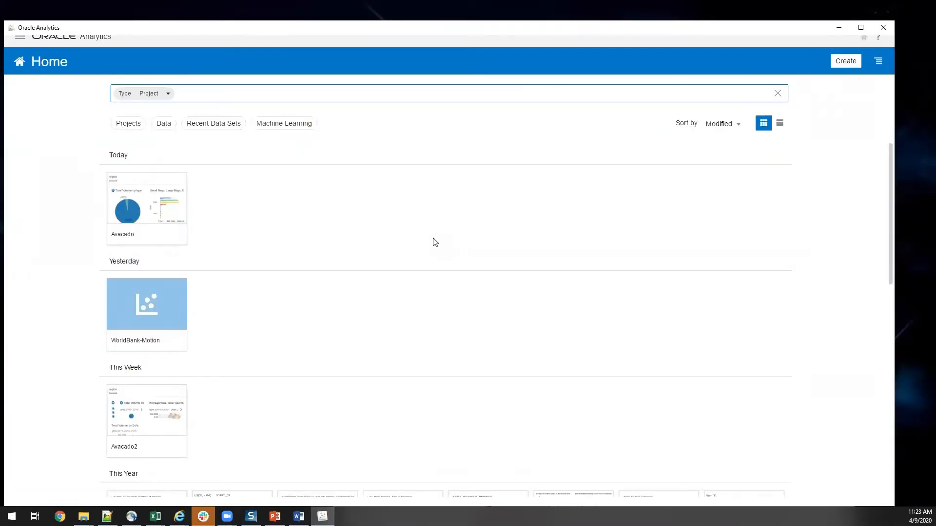
Browse the projects on the home page, switch to the data items, and open the HoneyProduction data set in a new project.
scroll(436, 242, "down", 1)
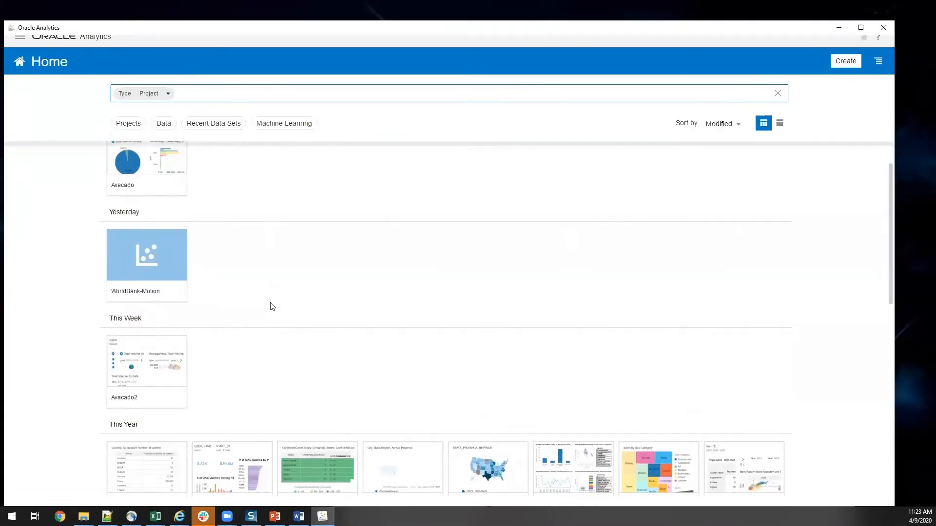
scroll(269, 305, "down", 1)
scroll(270, 299, "up", 2)
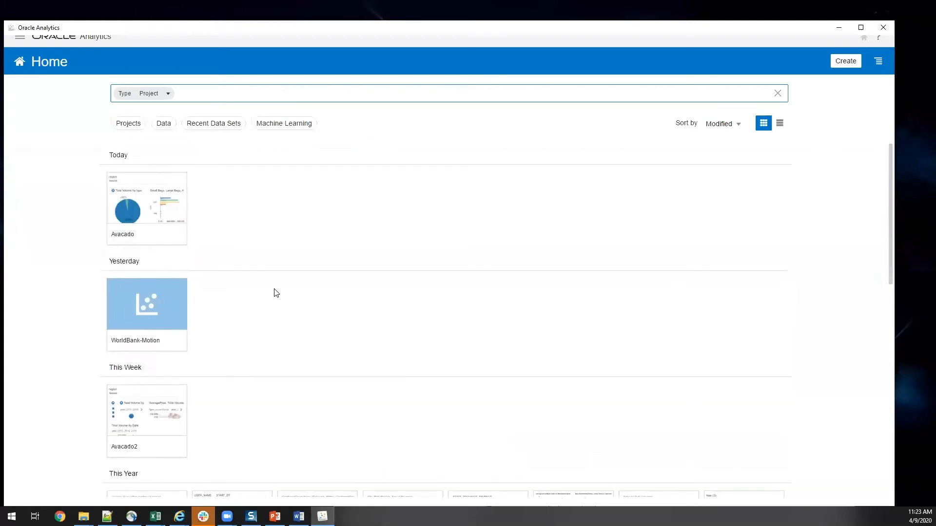
left_click(138, 124)
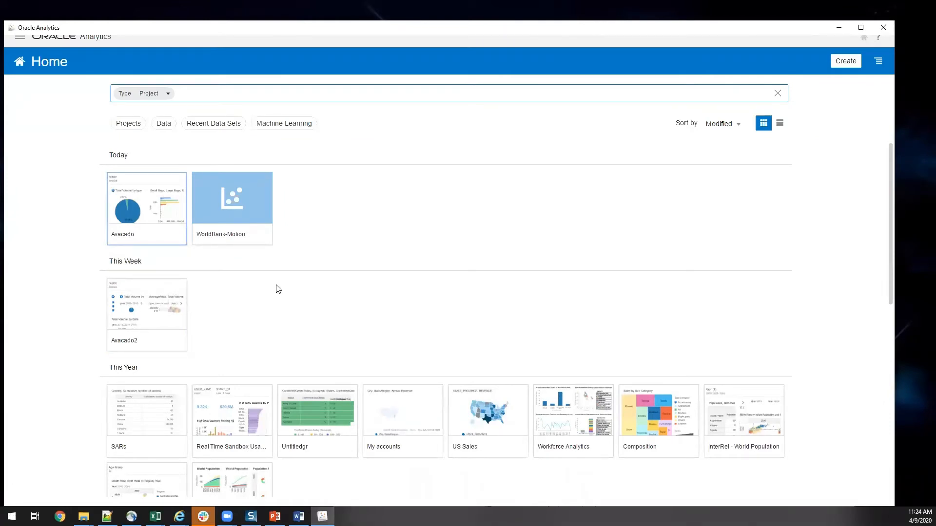
scroll(278, 289, "down", 2)
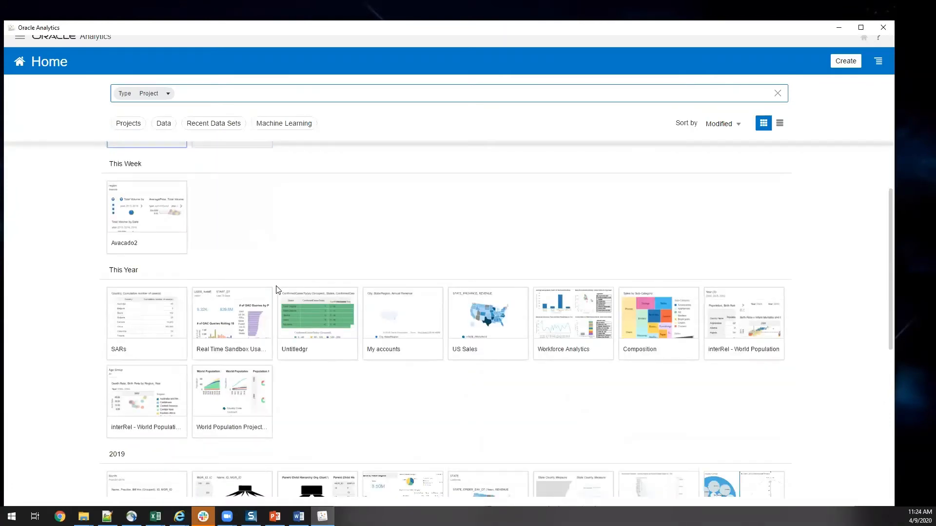
scroll(288, 285, "up", 2)
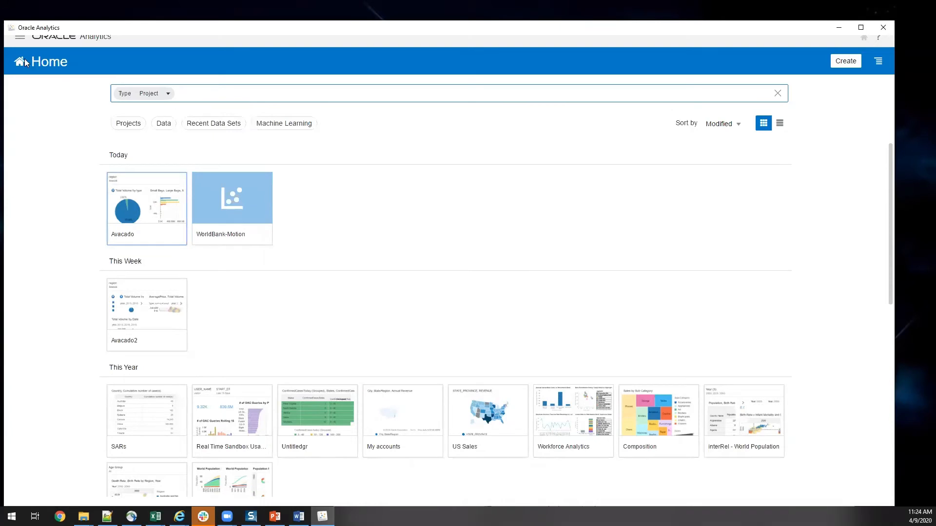
left_click(165, 123)
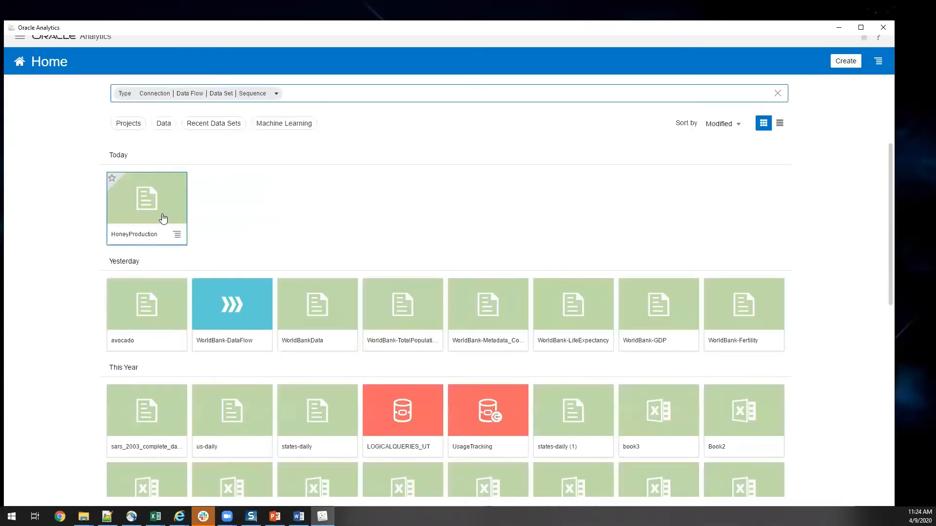
left_click(159, 198)
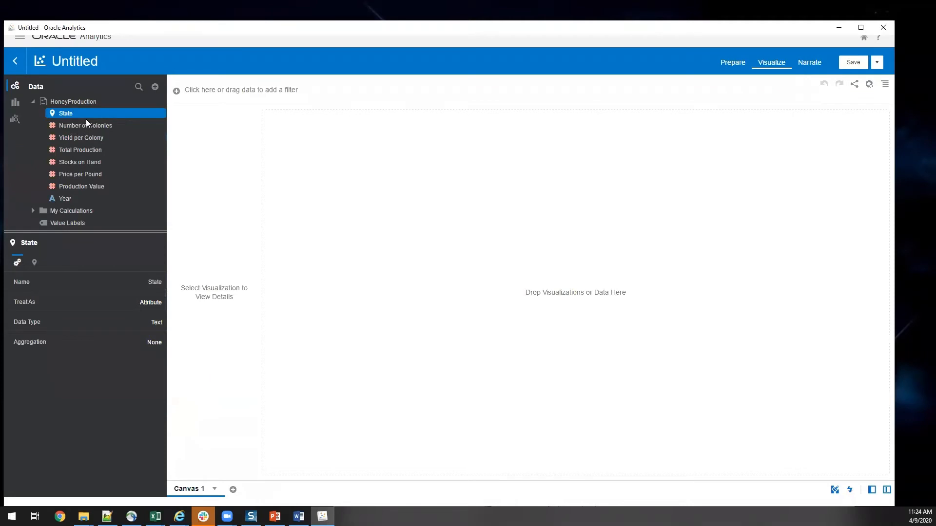
Examine the prepared HoneyProduction data and the transformation options for the State column.
left_click(734, 64)
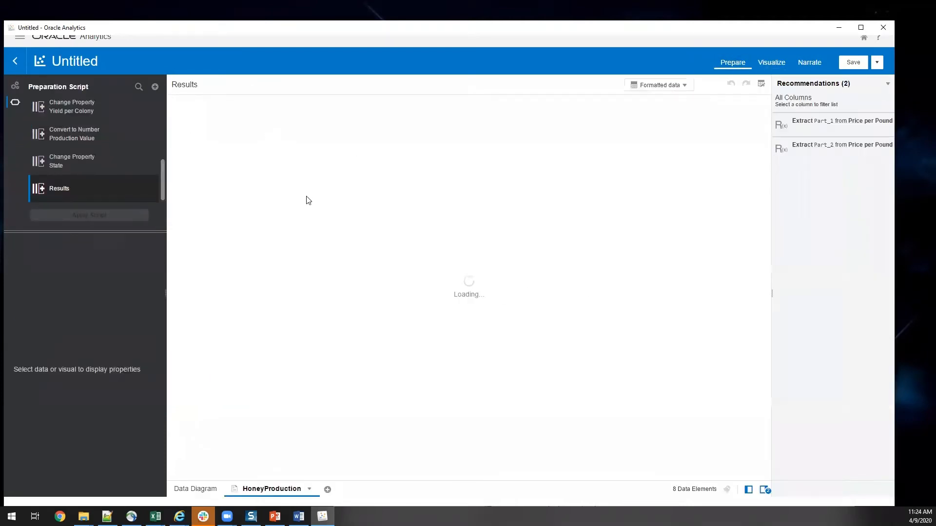
left_click(198, 136)
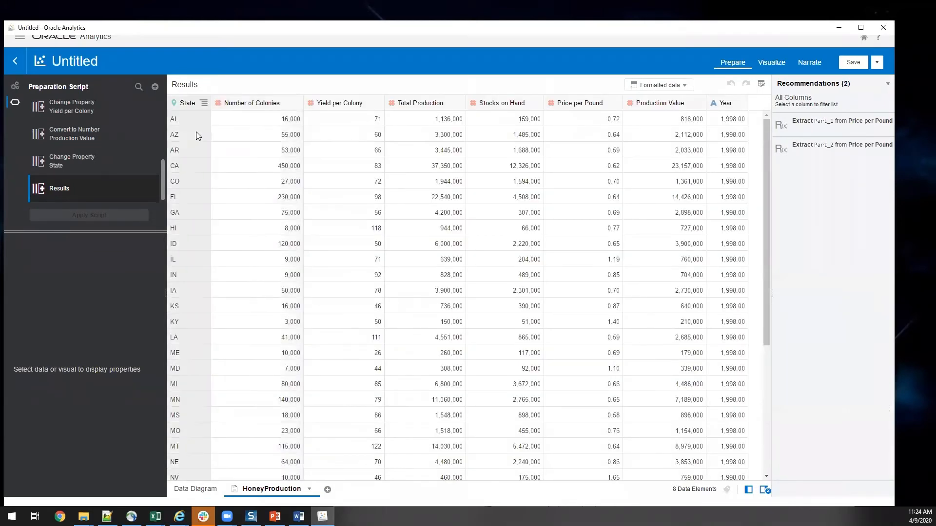
left_click(204, 105)
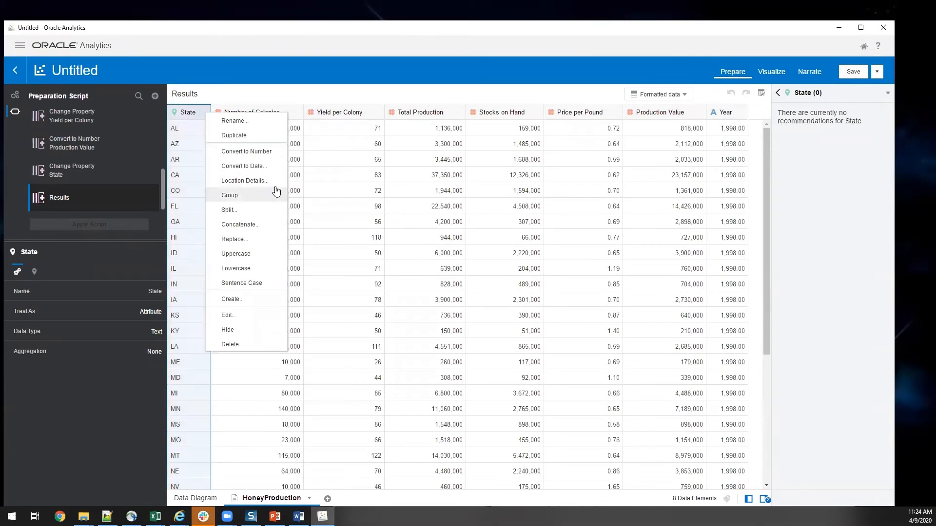
left_click(282, 49)
left_click(15, 73)
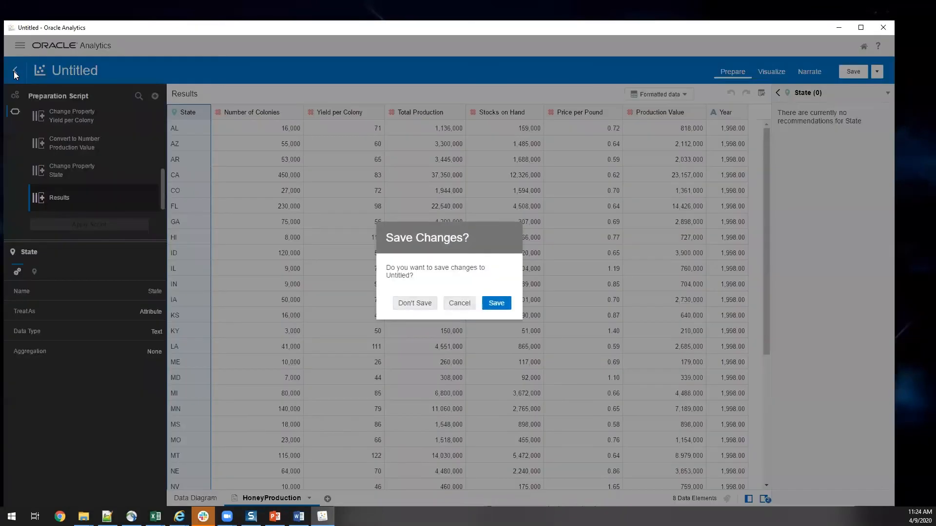
left_click(459, 303)
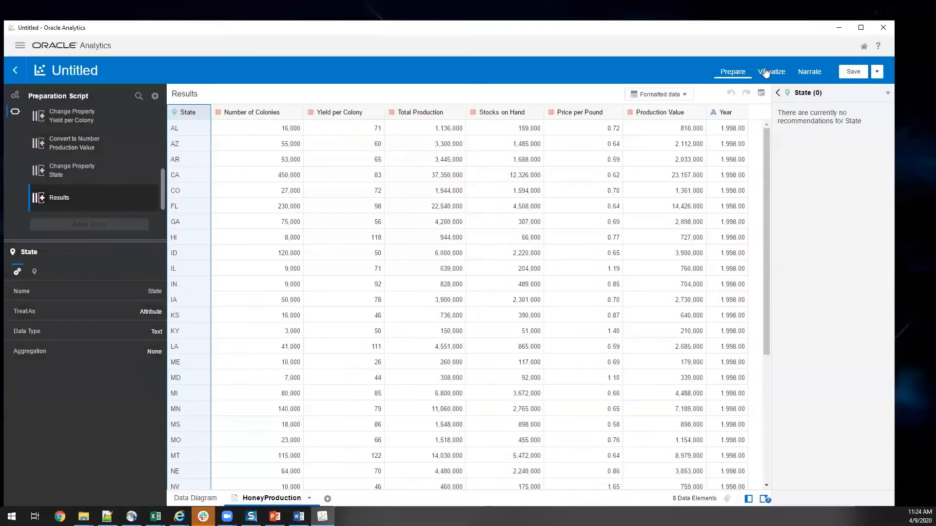
Create a State map colored by Total Production on Canvas 1, filtered to Year 1,998.00.
left_click(772, 71)
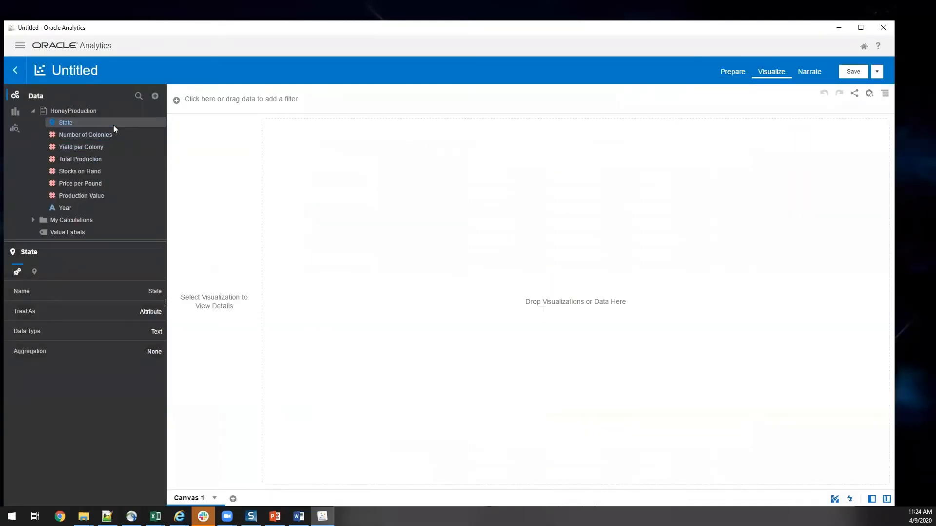
left_click_drag(113, 124, 379, 178)
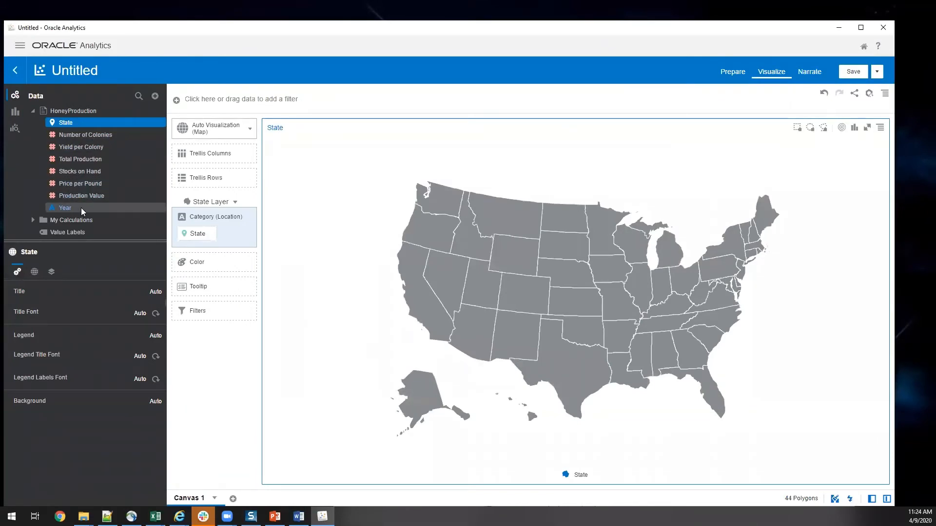
left_click_drag(83, 209, 245, 106)
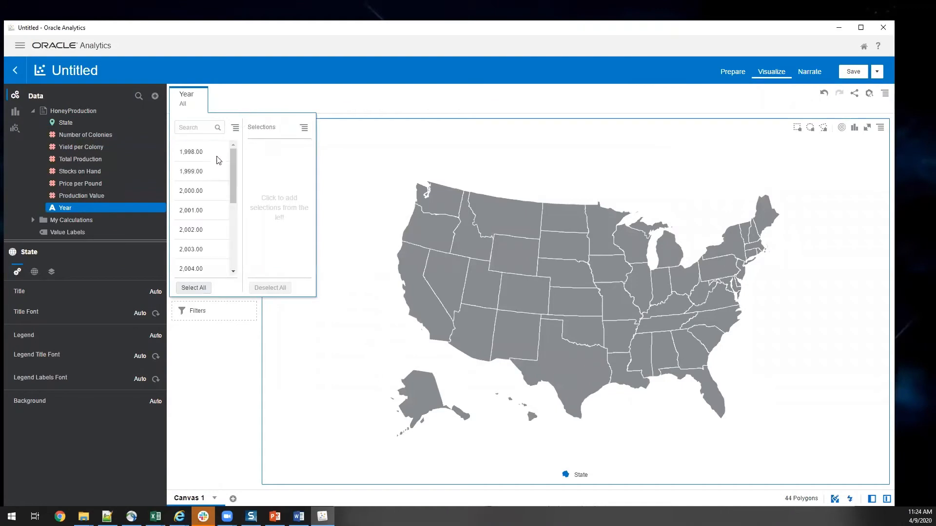
left_click(205, 155)
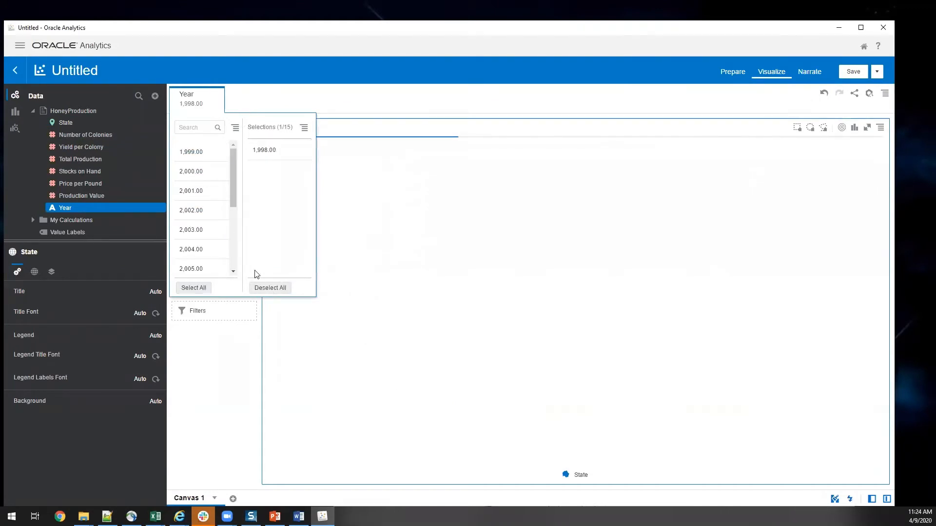
left_click(321, 106)
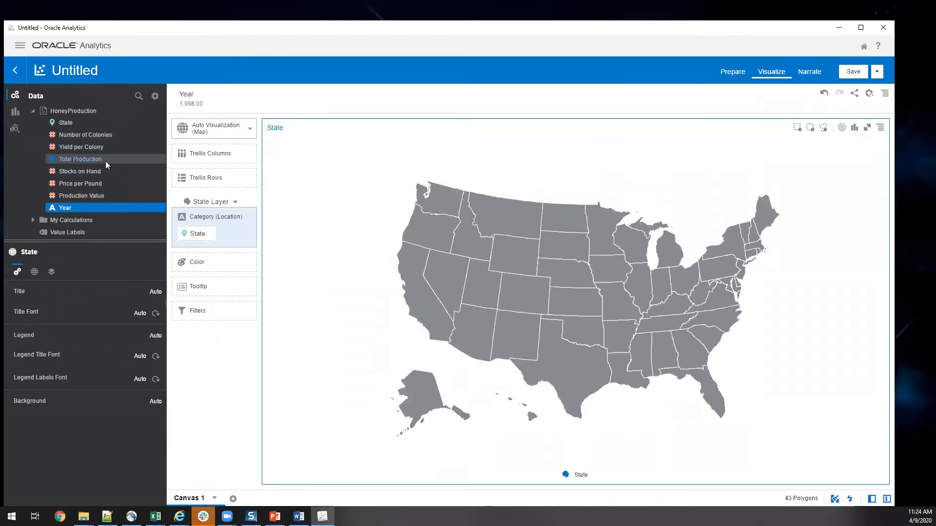
left_click_drag(163, 161, 217, 270)
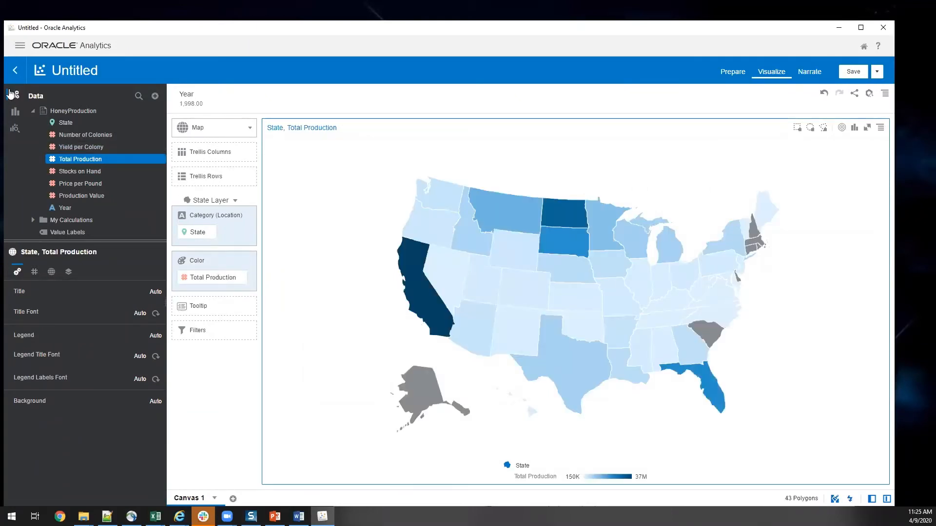
Add a DimPlayer Plugin visualization beside the State map, narrow it to give the map more room, and use it as a filter.
left_click(16, 114)
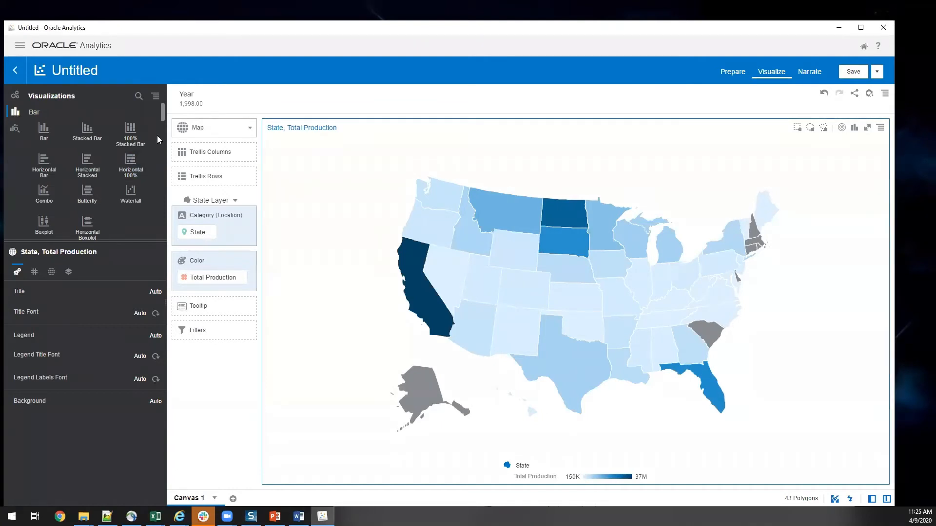
left_click_drag(163, 113, 164, 225)
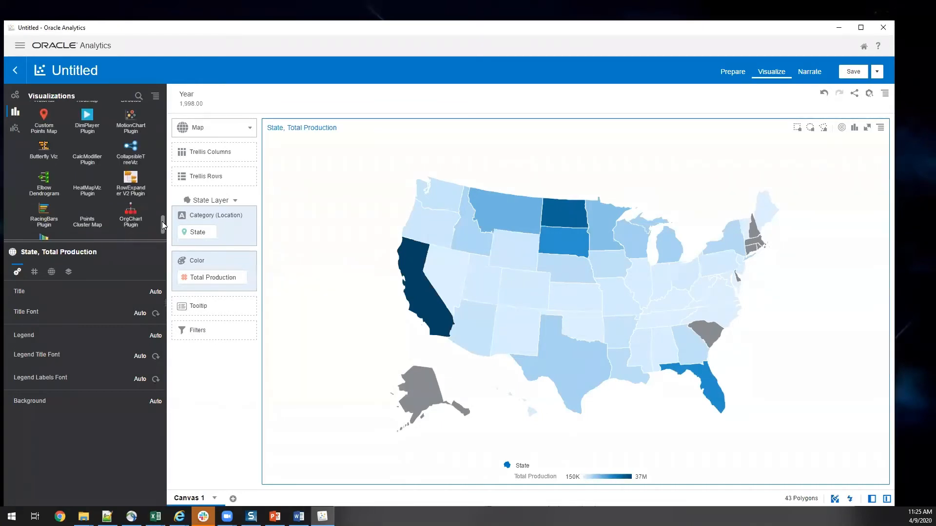
left_click_drag(87, 117, 263, 184)
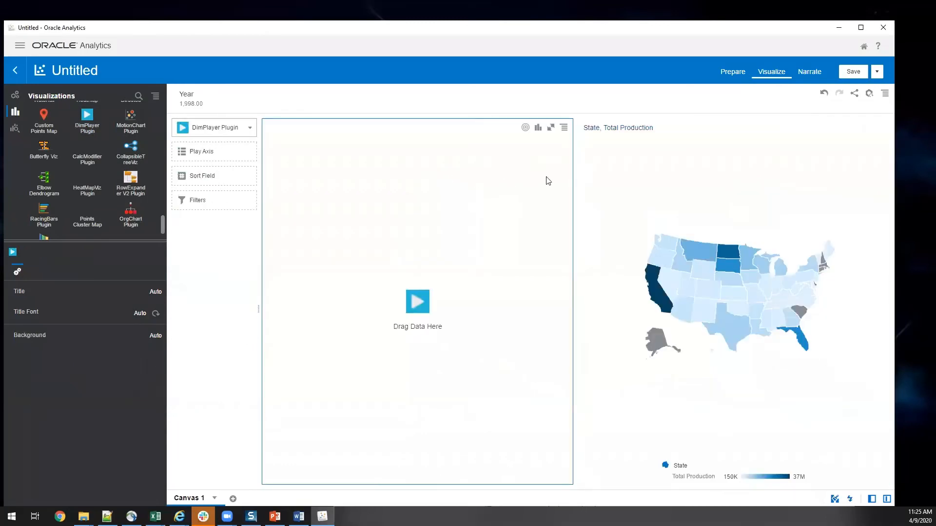
left_click_drag(576, 177, 393, 162)
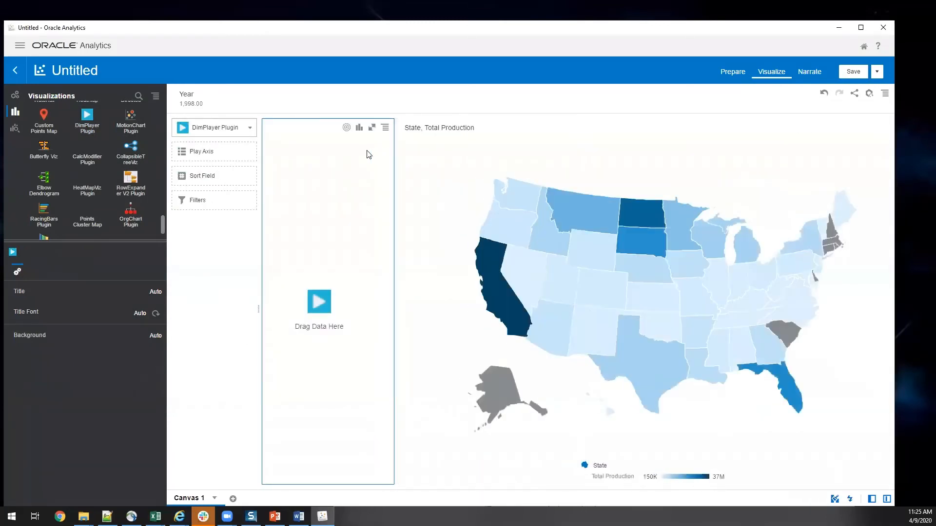
left_click(386, 128)
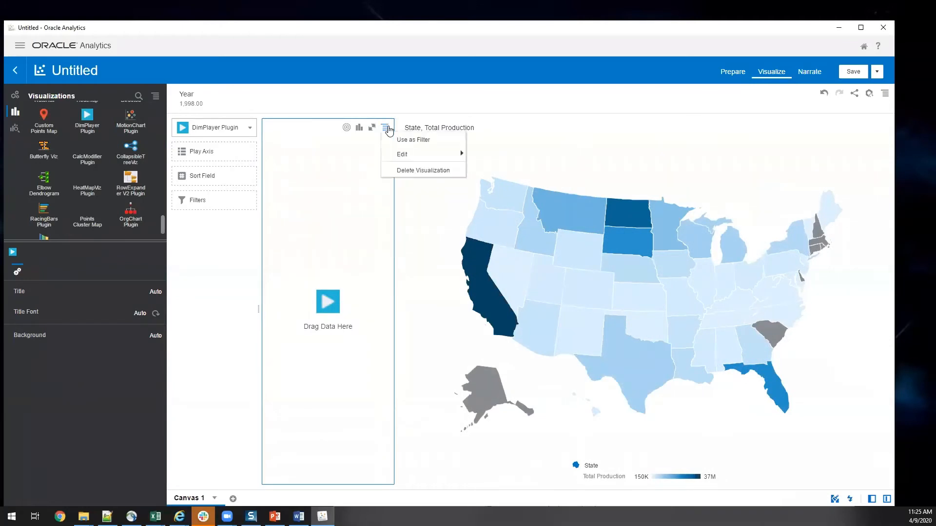
left_click(420, 140)
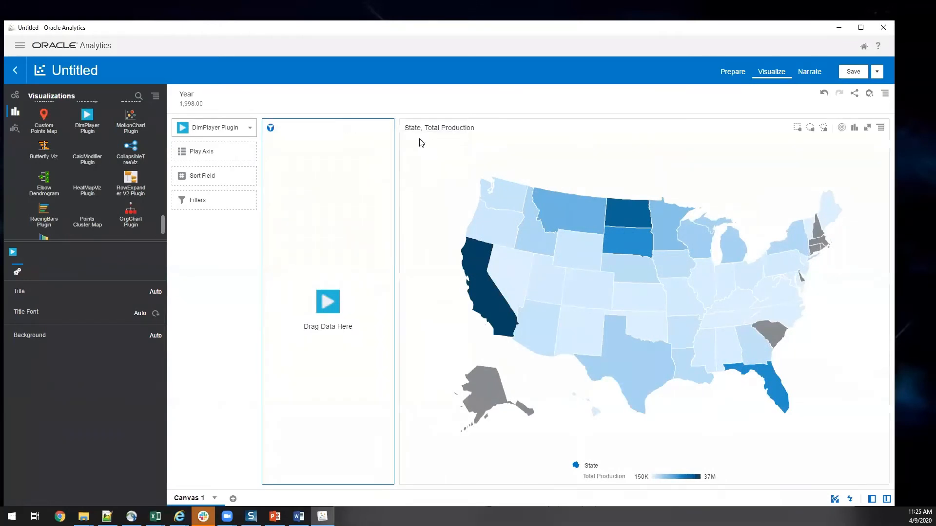
Set Year as the DimPlayer's play axis and play the animation.
left_click(15, 95)
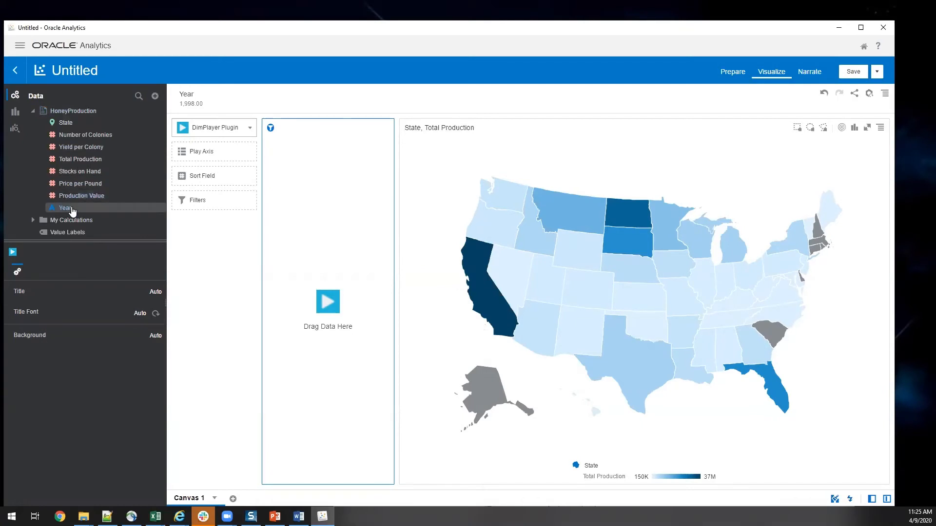
left_click_drag(180, 208, 239, 165)
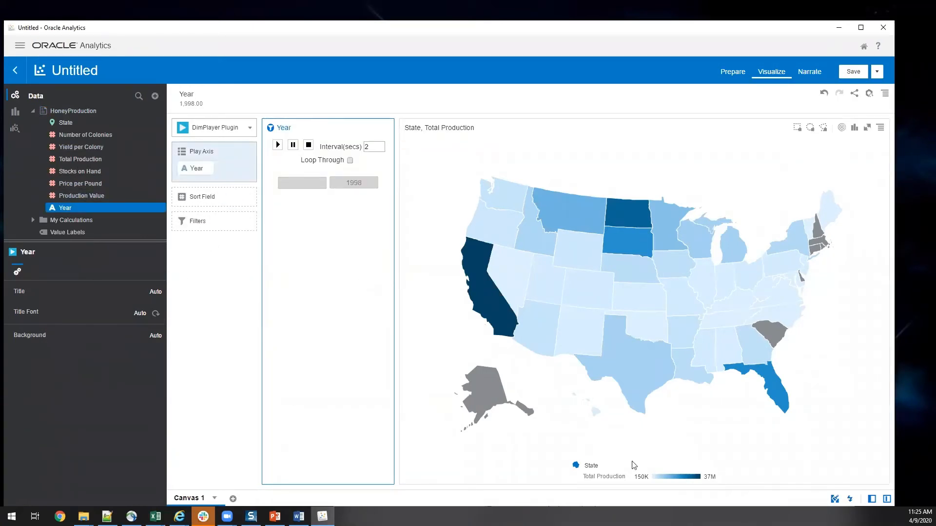
left_click(277, 145)
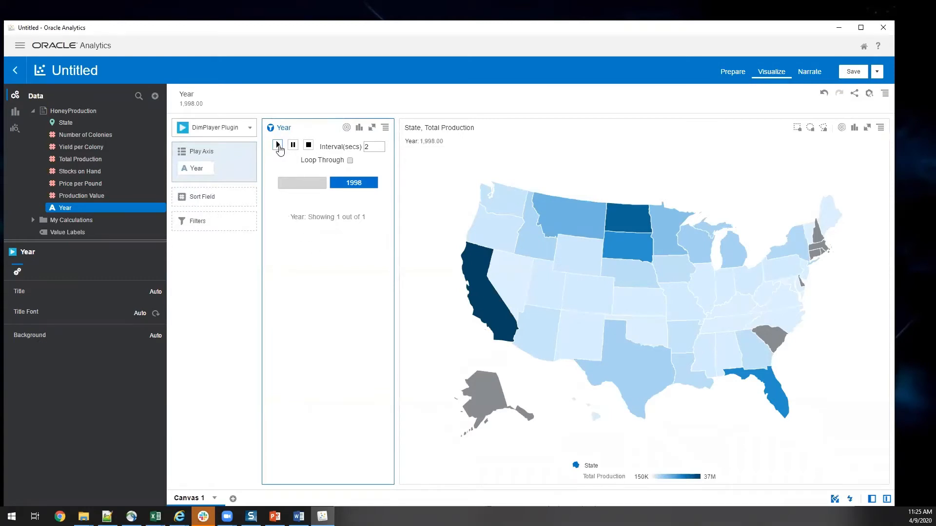
left_click(278, 145)
Add the years 1,999.00 through 2,012.00 to the canvas Year filter and replay the animation.
left_click(217, 96)
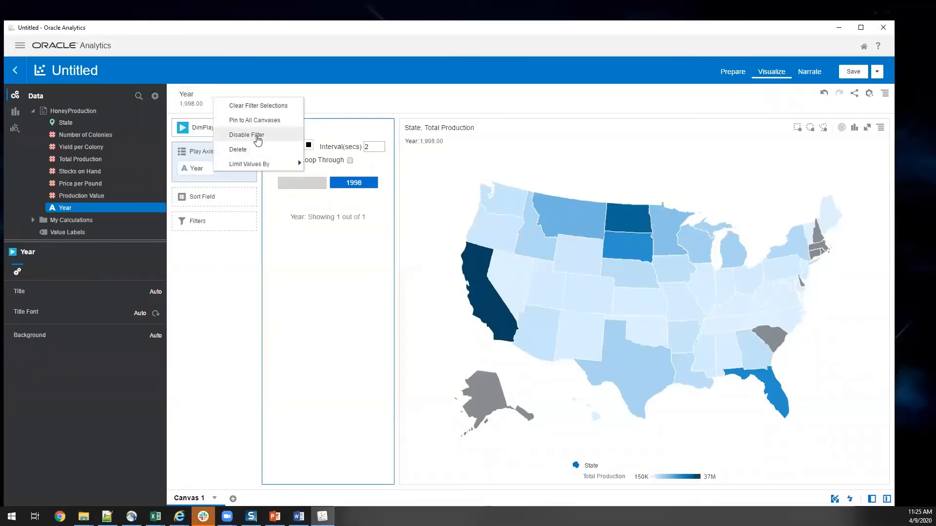
left_click(199, 108)
left_click(219, 102)
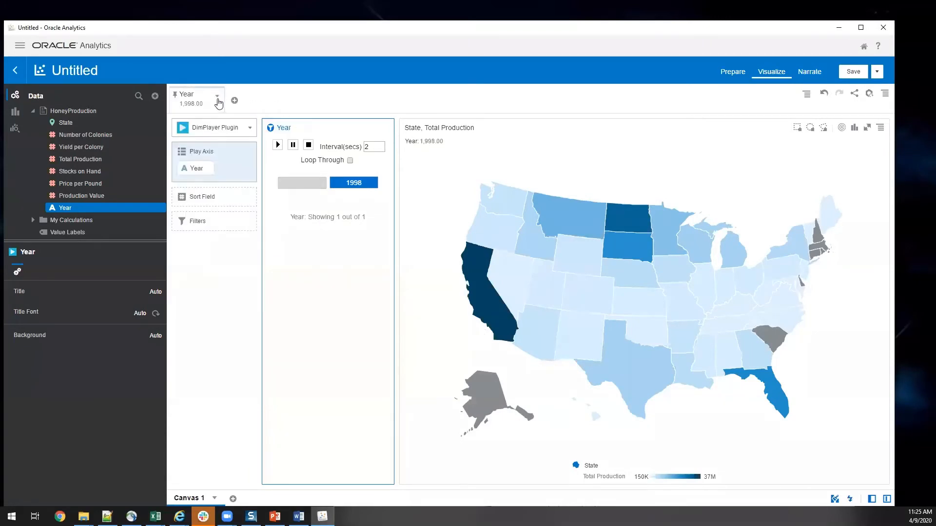
left_click(218, 102)
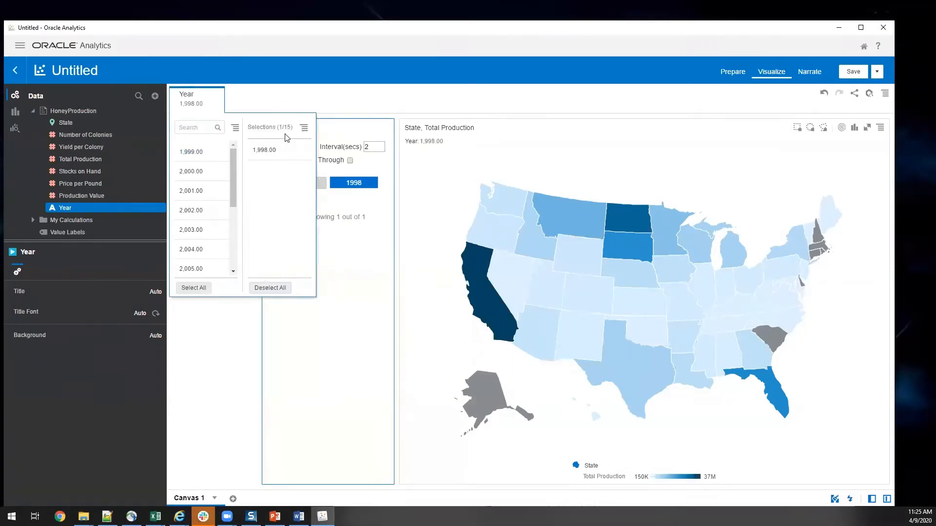
left_click(209, 152)
left_click(235, 127)
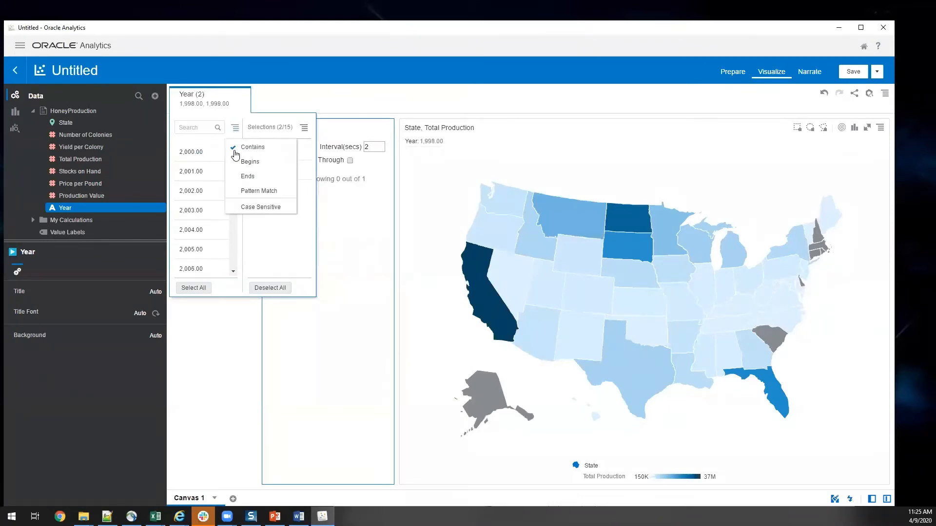
left_click(195, 151)
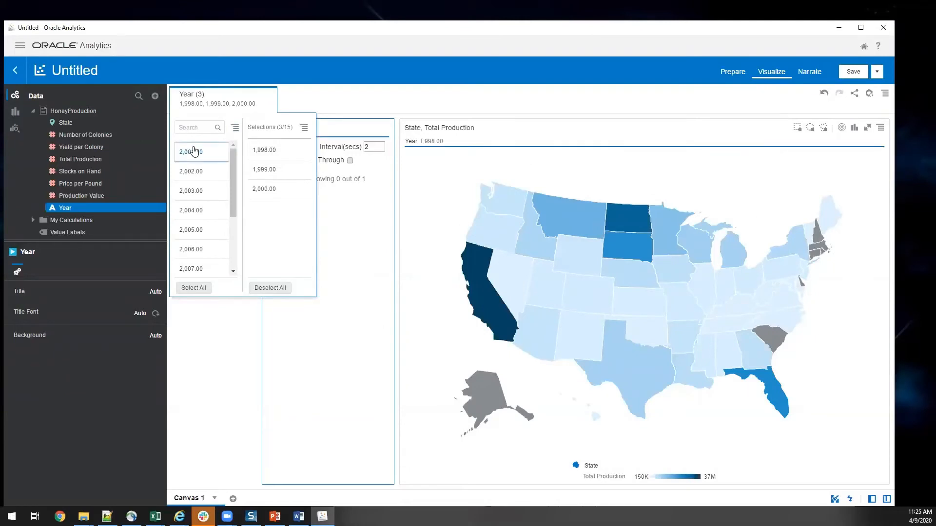
left_click(194, 151)
left_click(194, 151)
left_click(194, 152)
double_click(195, 152)
left_click(194, 151)
left_click(194, 151)
left_click(194, 152)
double_click(194, 152)
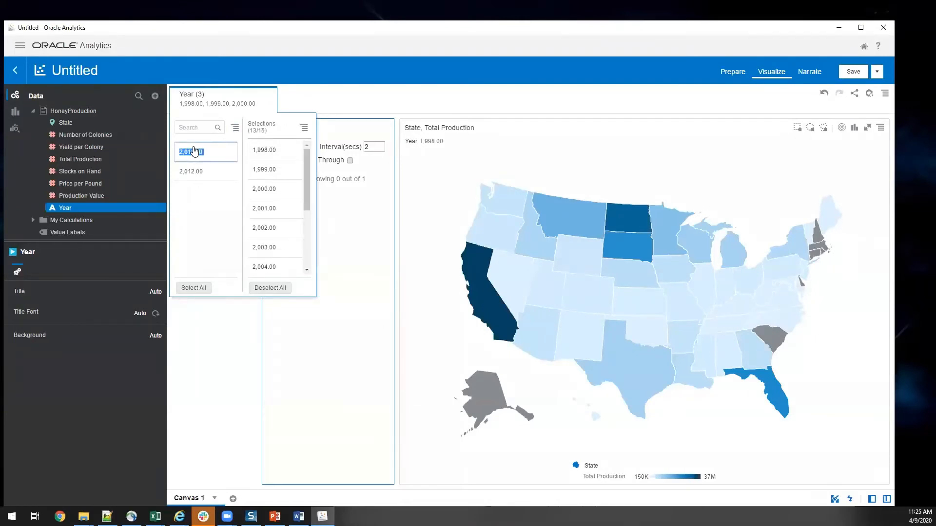
left_click(195, 152)
left_click(194, 152)
left_click(287, 100)
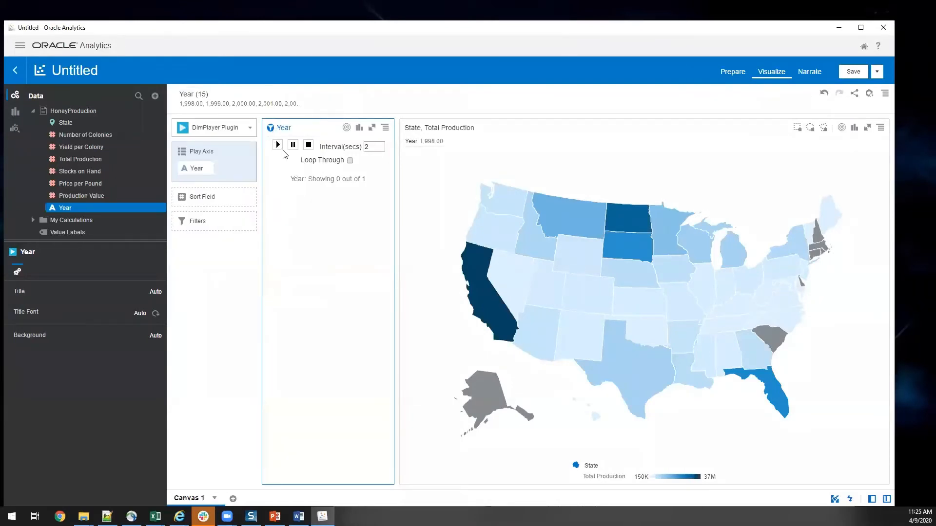
left_click(278, 145)
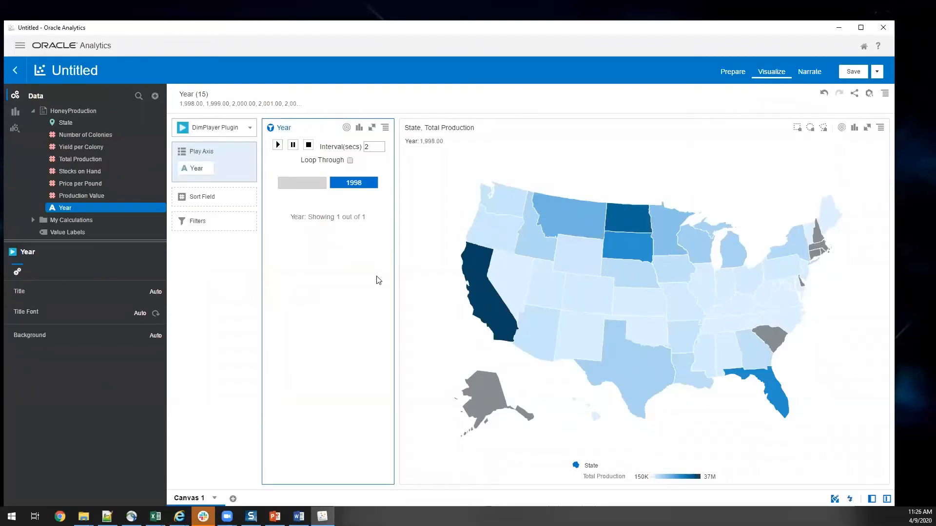
Delete the Year filter from the canvas filter bar and dismiss the error message.
left_click(317, 97)
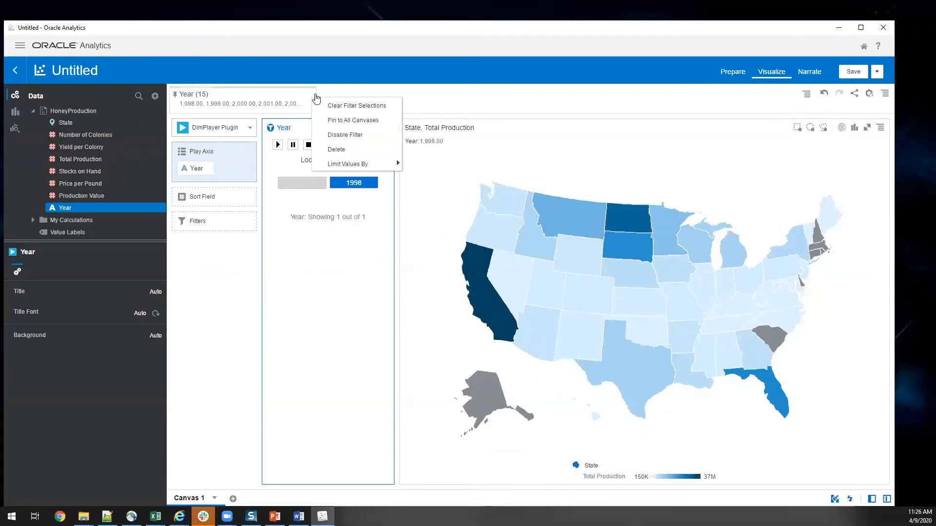
left_click(335, 147)
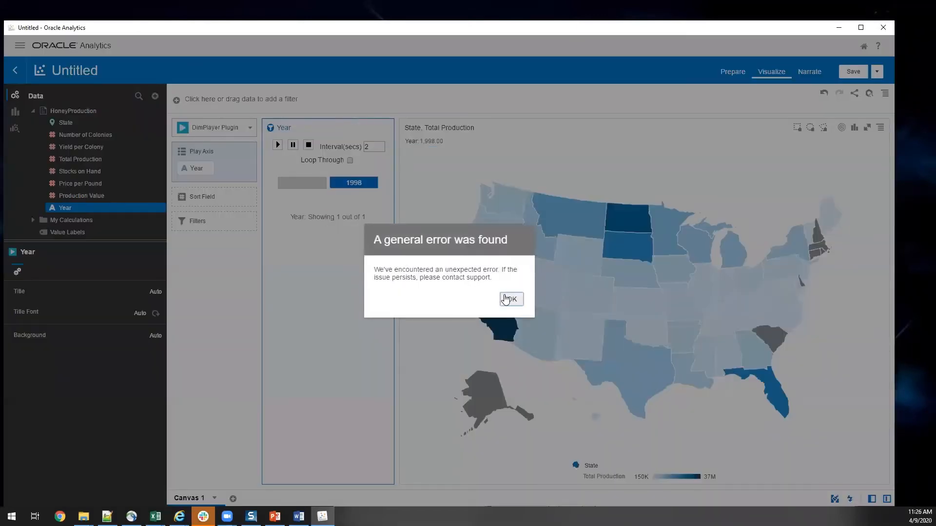
left_click(508, 298)
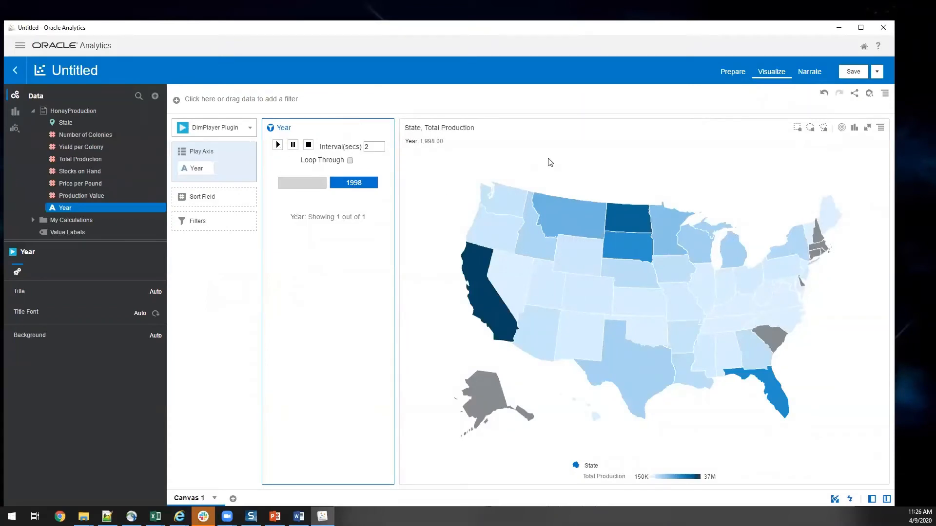
Remove the Year filter from the map visualization and play the Year animation again.
left_click(558, 141)
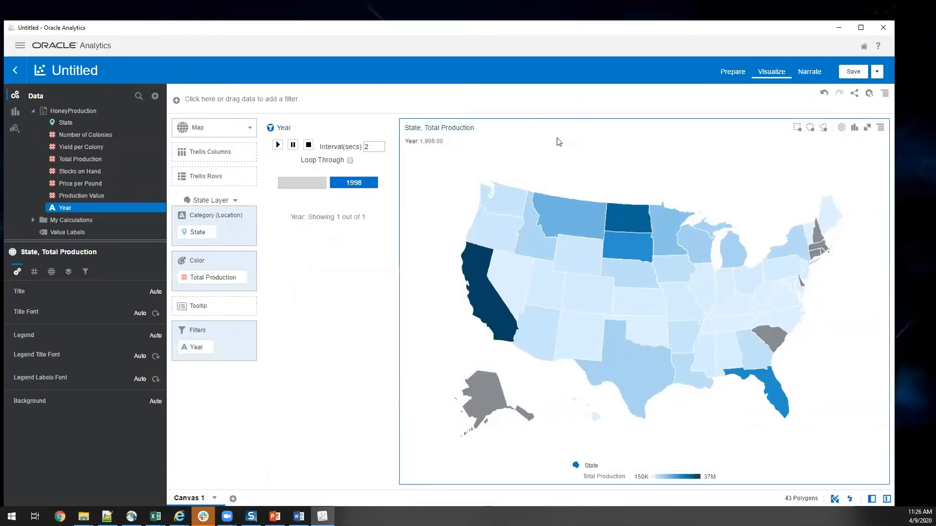
left_click(209, 347)
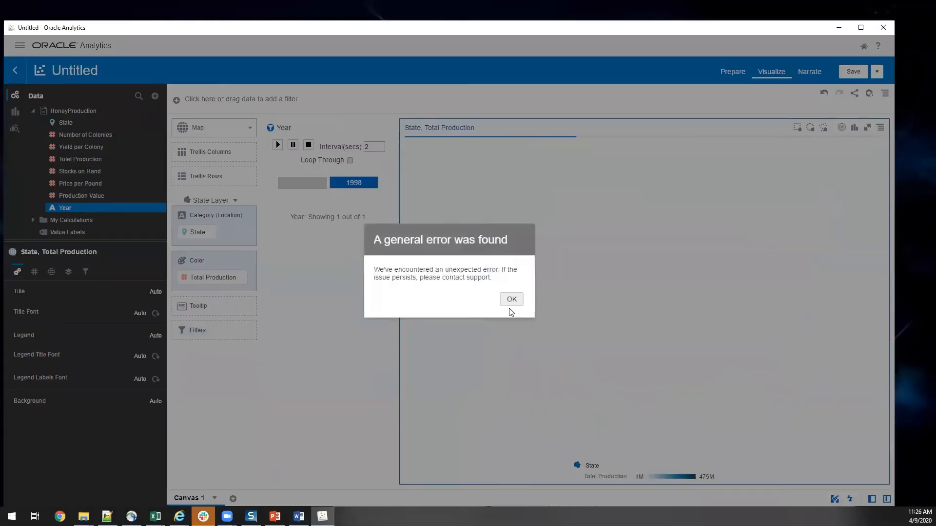
left_click(511, 299)
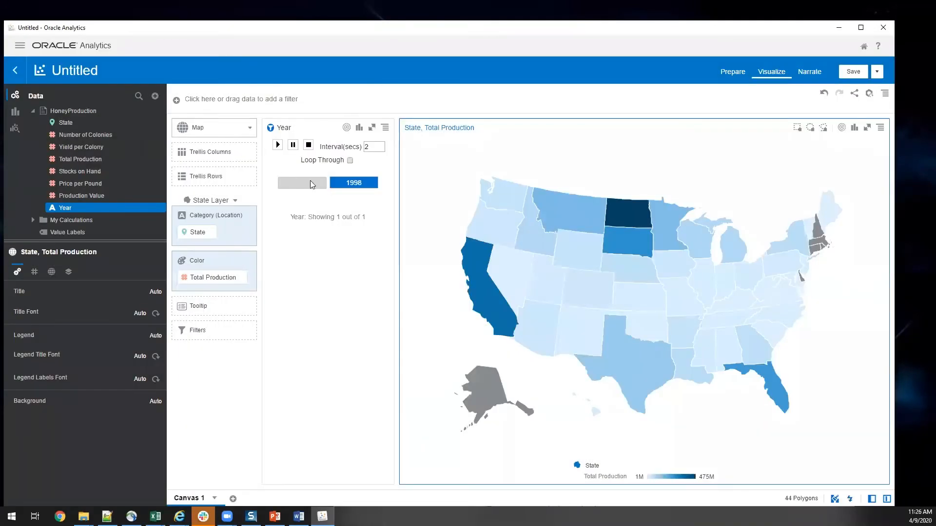
left_click(278, 145)
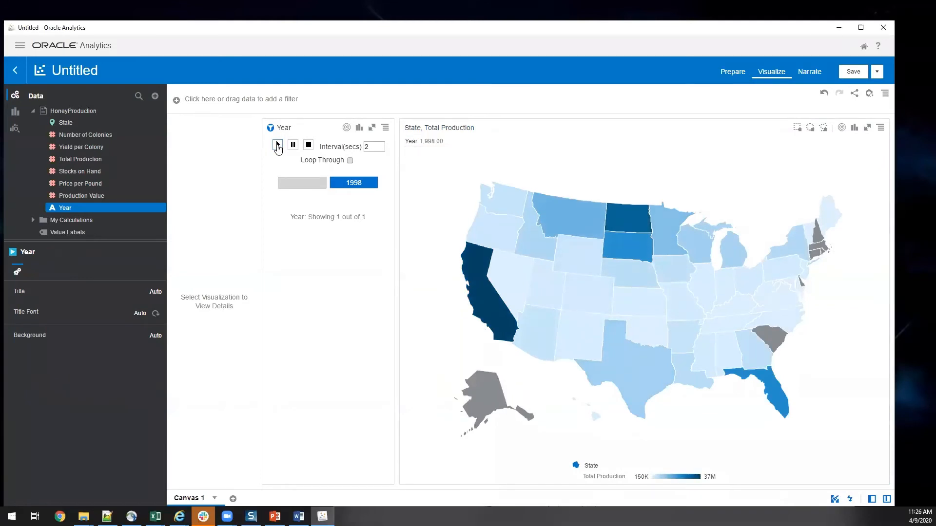
left_click(278, 146)
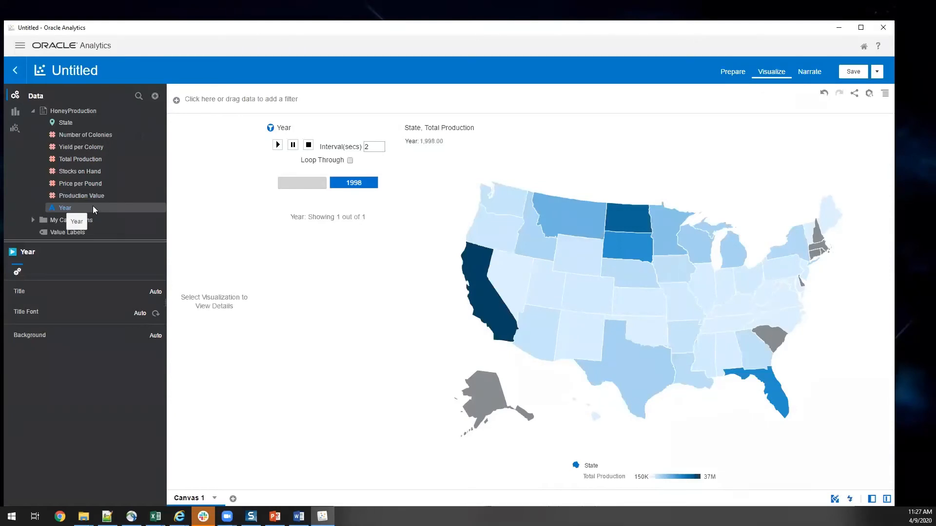
Check the Year column's properties and delete the State map of Total Production from the canvas.
left_click(93, 207)
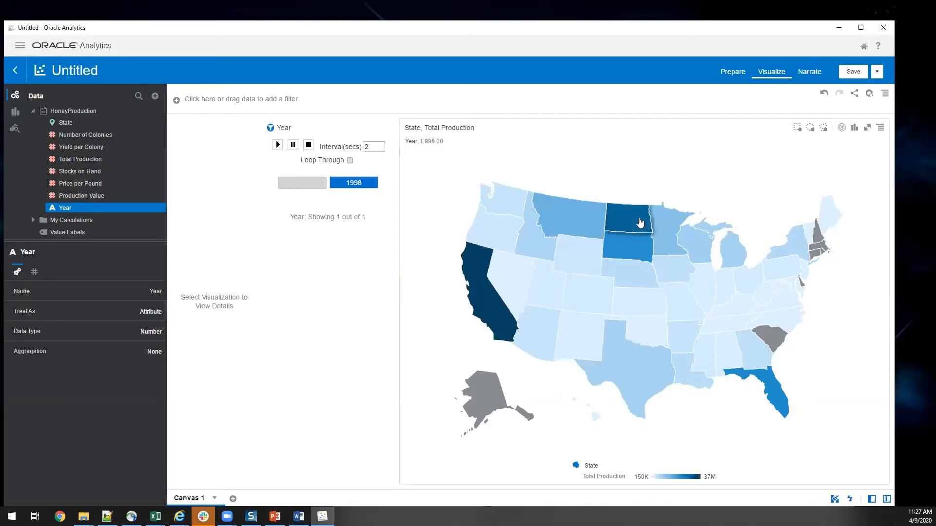
left_click(416, 340)
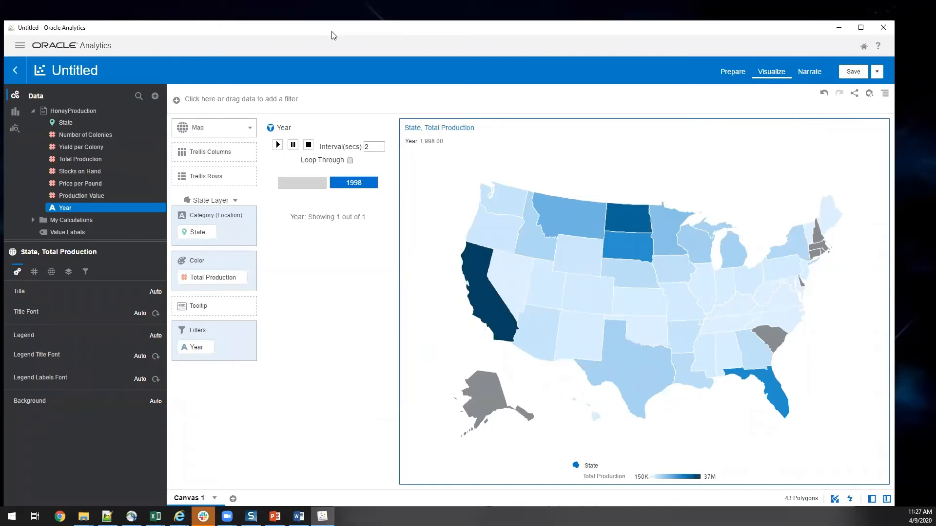
left_click_drag(333, 35, 335, 34)
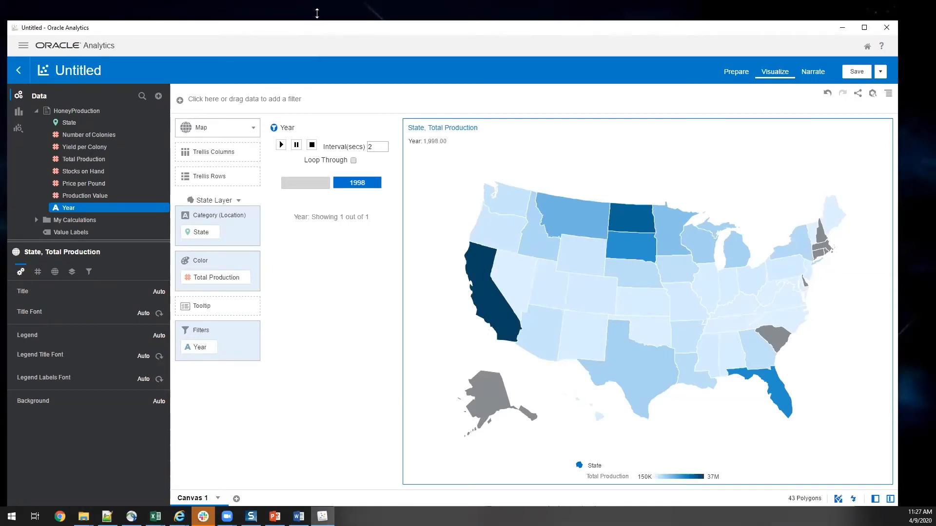
left_click_drag(322, 32, 334, 35)
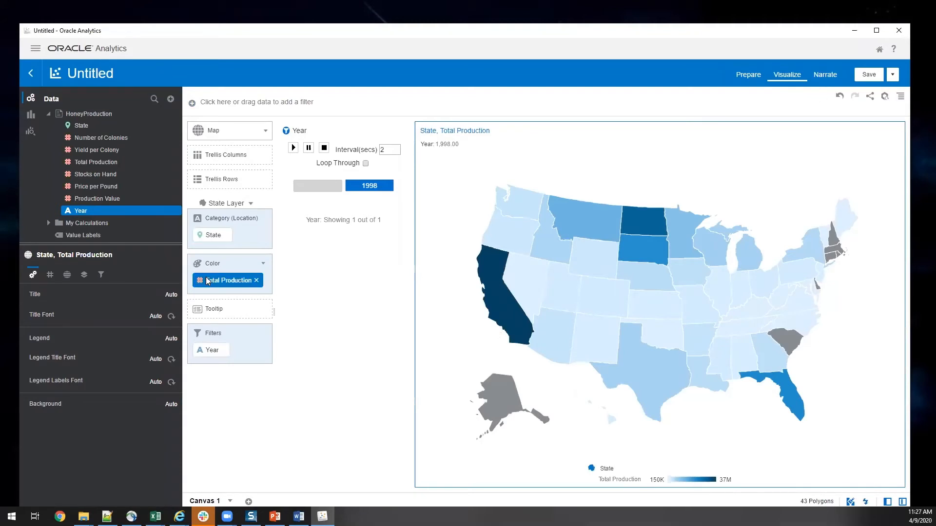
left_click(899, 132)
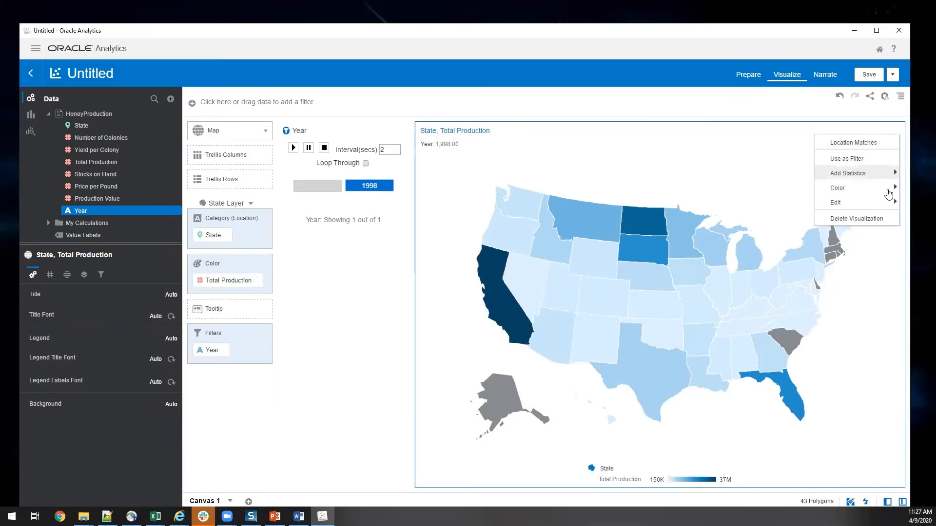
left_click(884, 218)
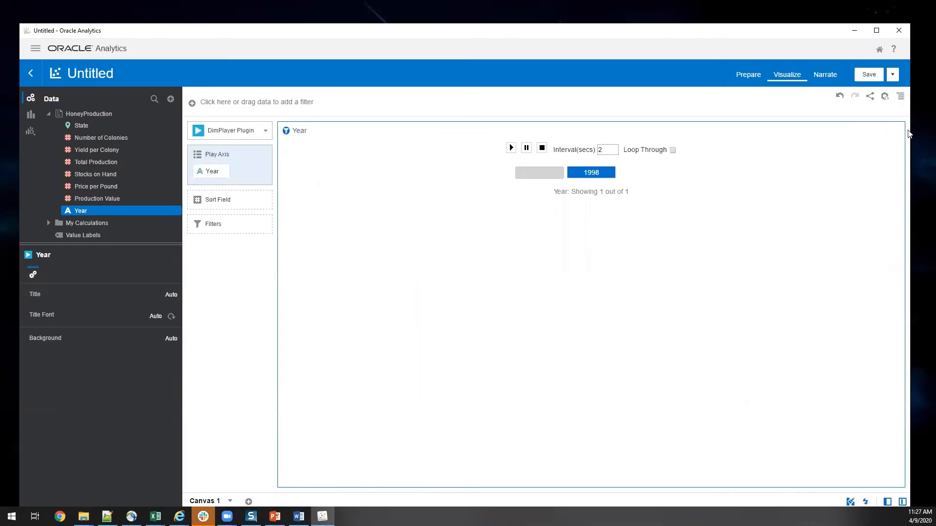
Start a new calculation under My Calculations with the running-sum formula RSUM(Total Production).
left_click(48, 223)
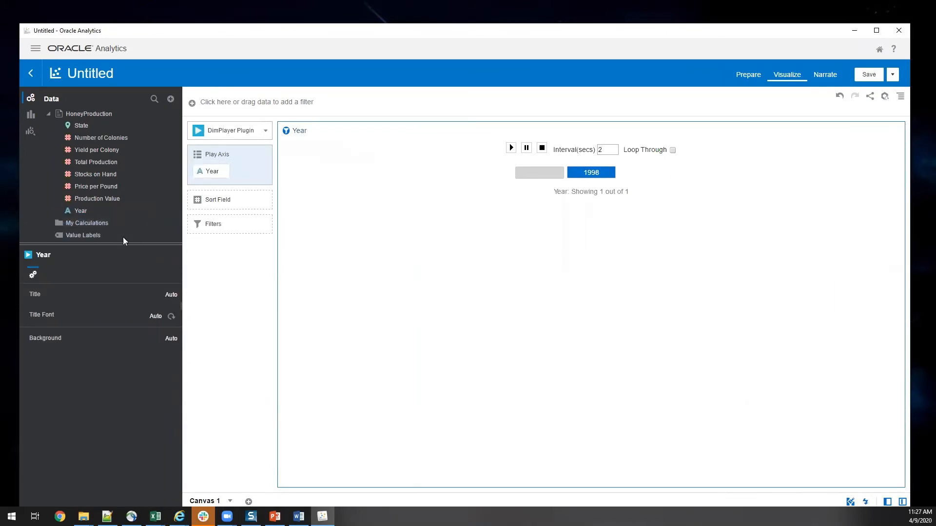
left_click(104, 163)
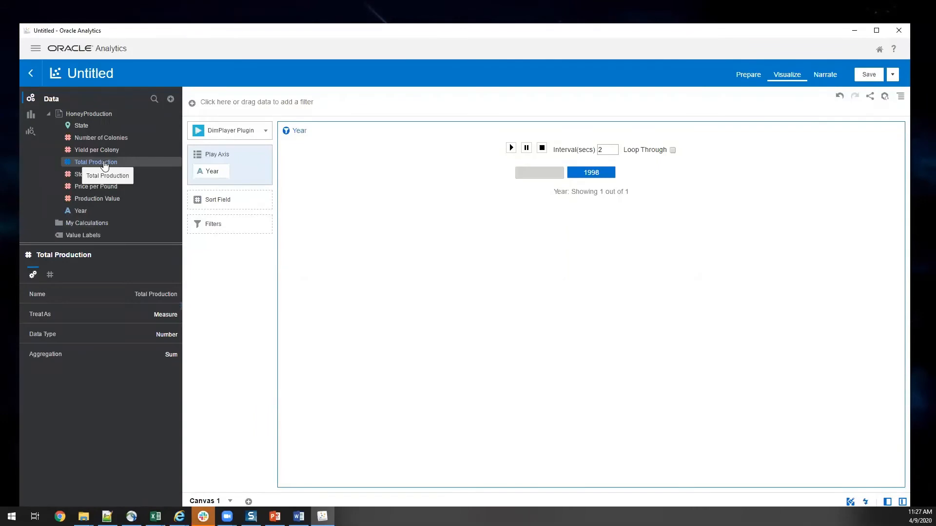
right_click(106, 226)
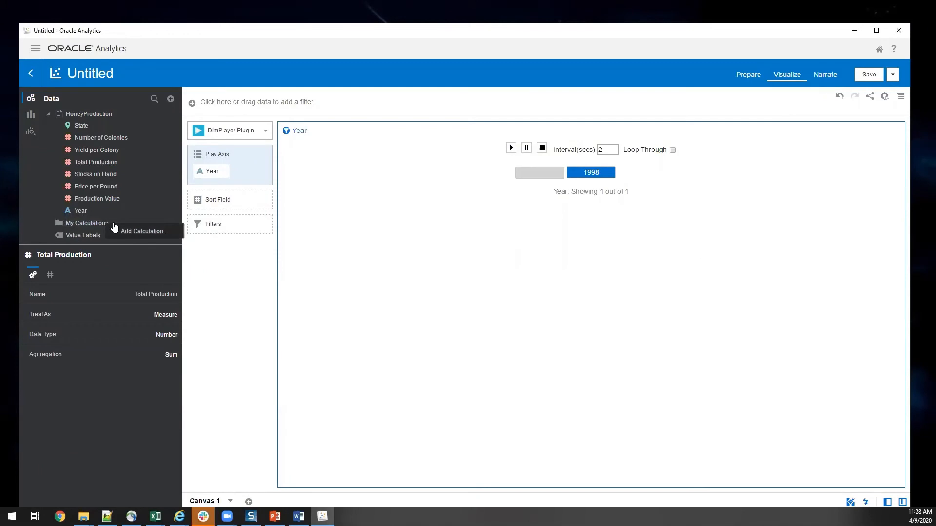
left_click(142, 235)
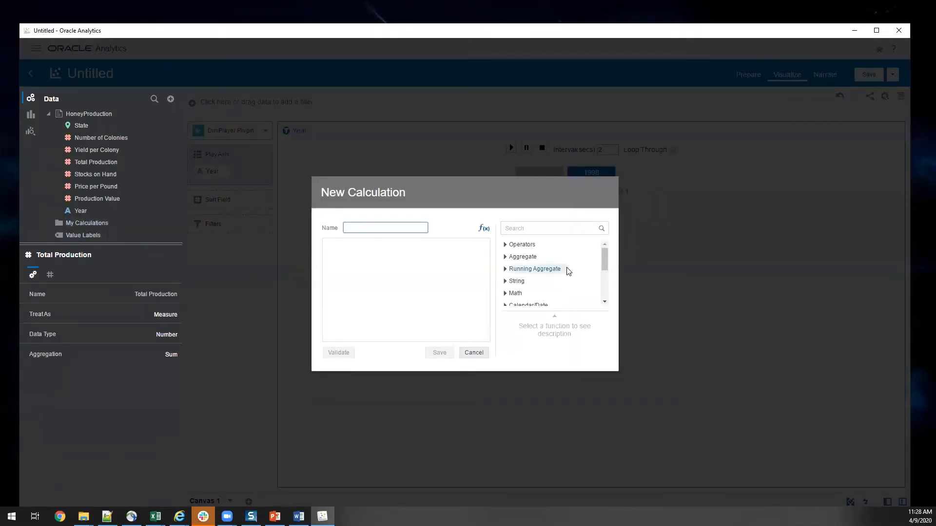
left_click(534, 268)
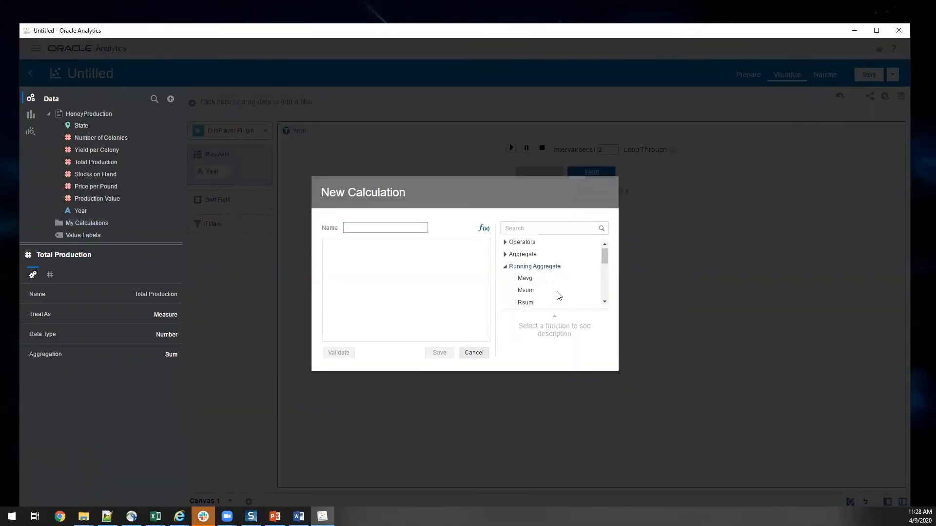
scroll(536, 281, "down", 2)
double_click(530, 257)
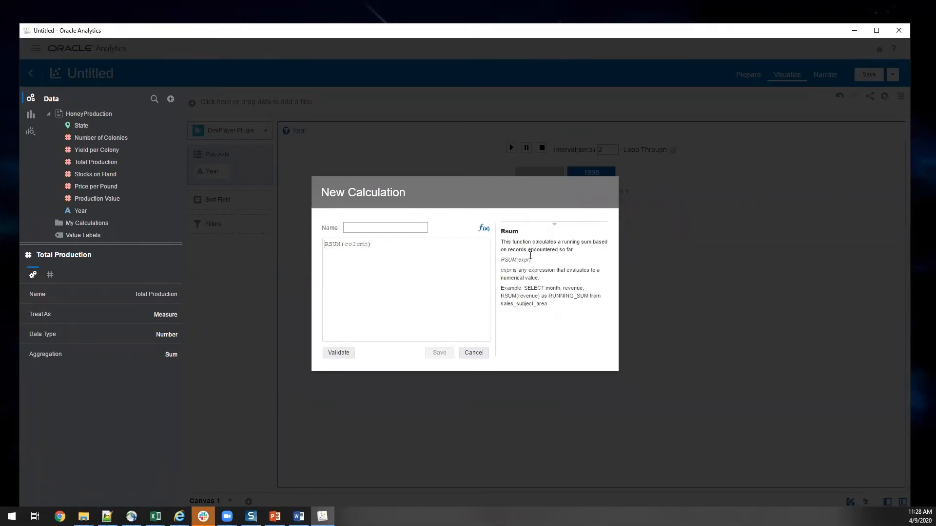
left_click(351, 249)
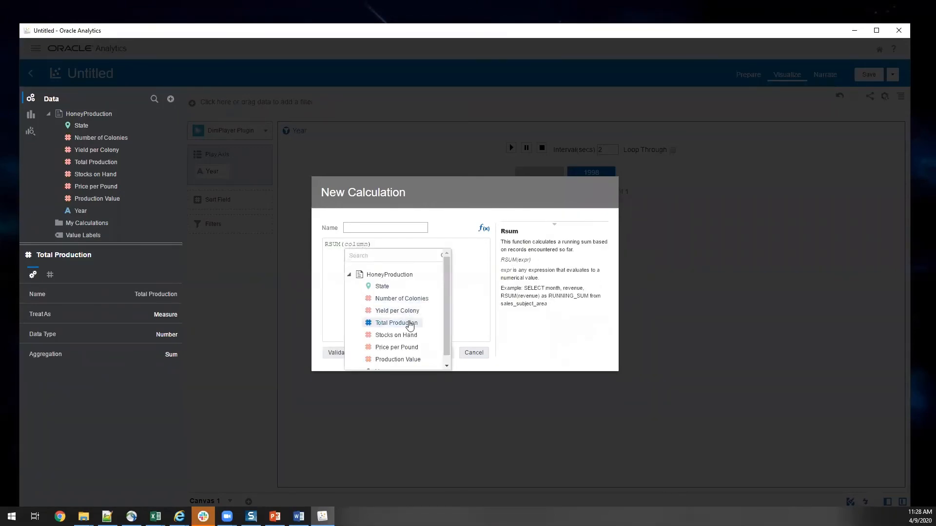
left_click(410, 324)
Name the new calculation Cume Tot Prod and save it.
left_click(390, 226)
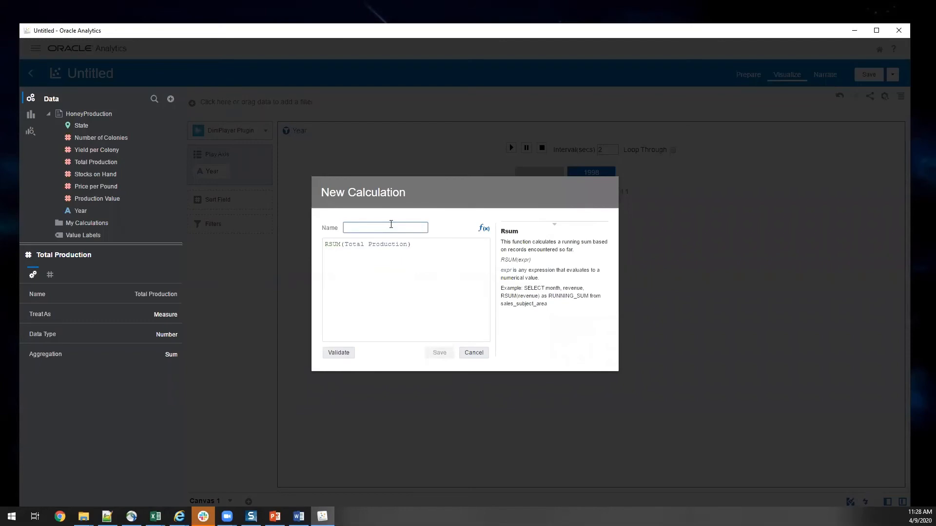
type("Cume Tot Prod")
left_click(439, 352)
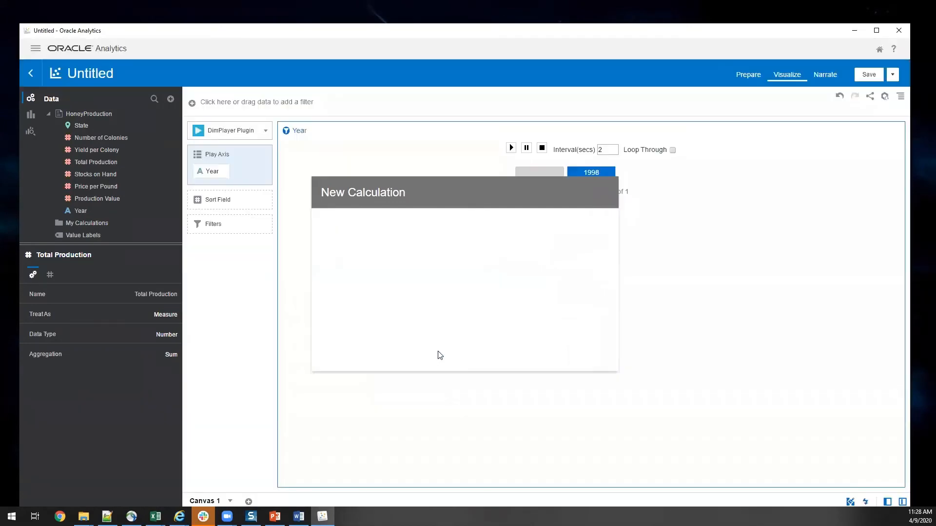
Add State and Cume Tot Prod to the canvas beside the Year player as a map and play the Year animation.
left_click(104, 125, "ctrl")
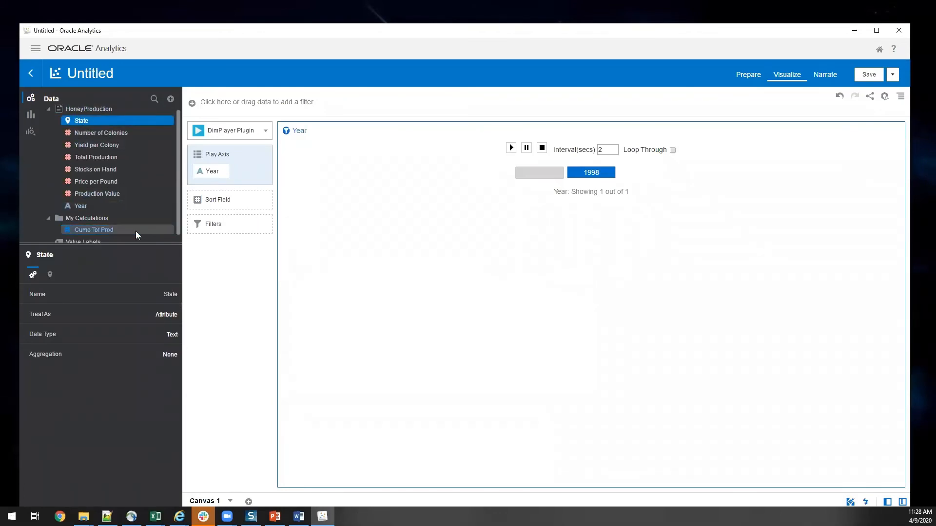
left_click_drag(136, 231, 274, 246)
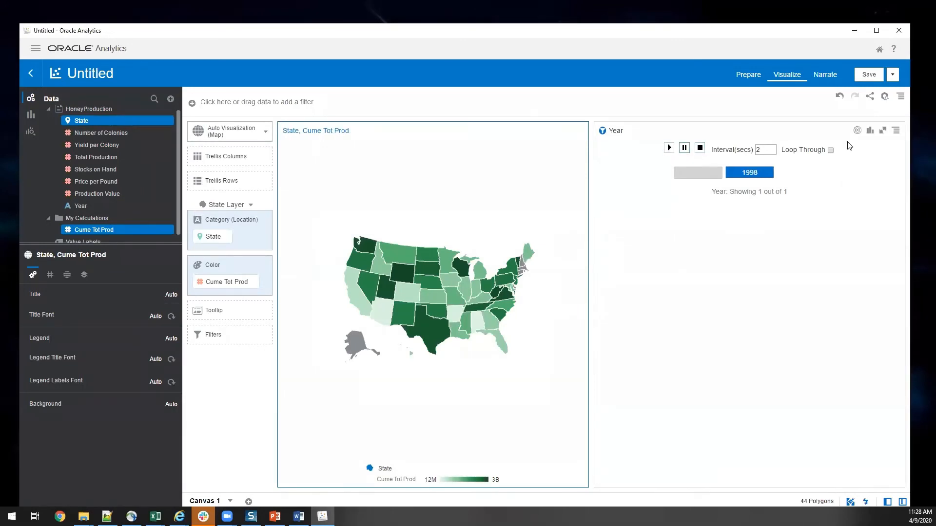
left_click(899, 139)
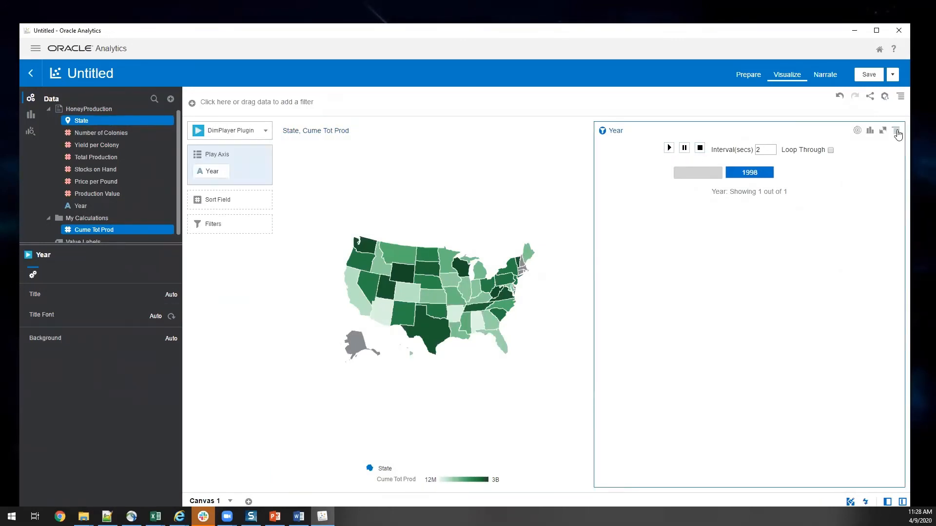
left_click(895, 130)
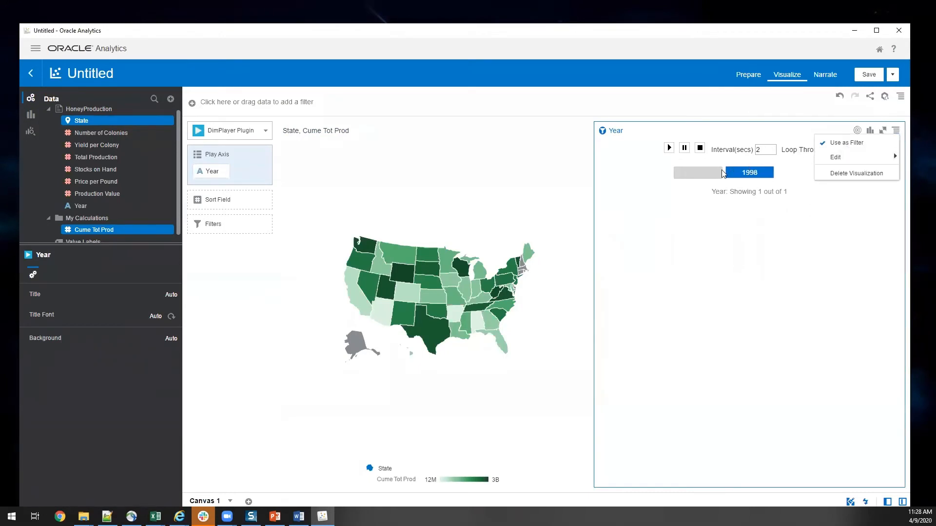
left_click(669, 148)
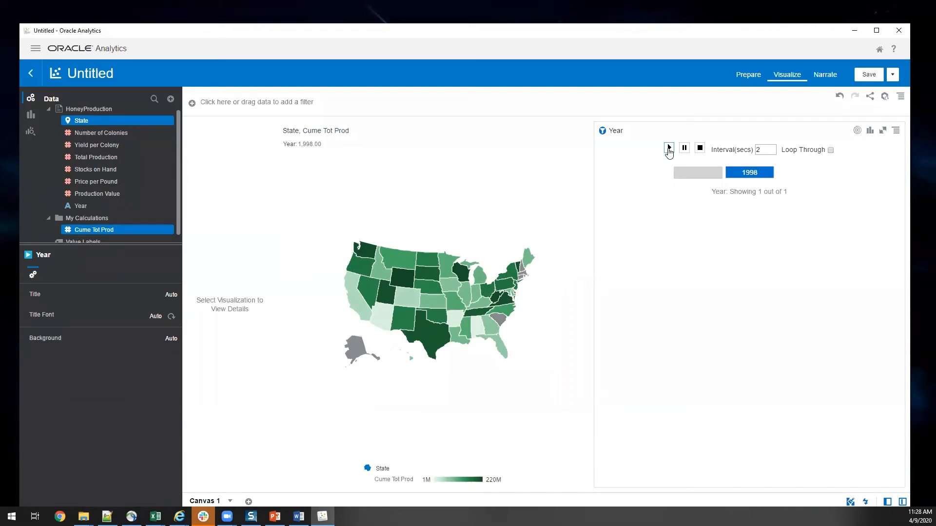
Change the map to a horizontal bar chart and sort State by Cume Tot Prod high to low.
left_click(391, 189)
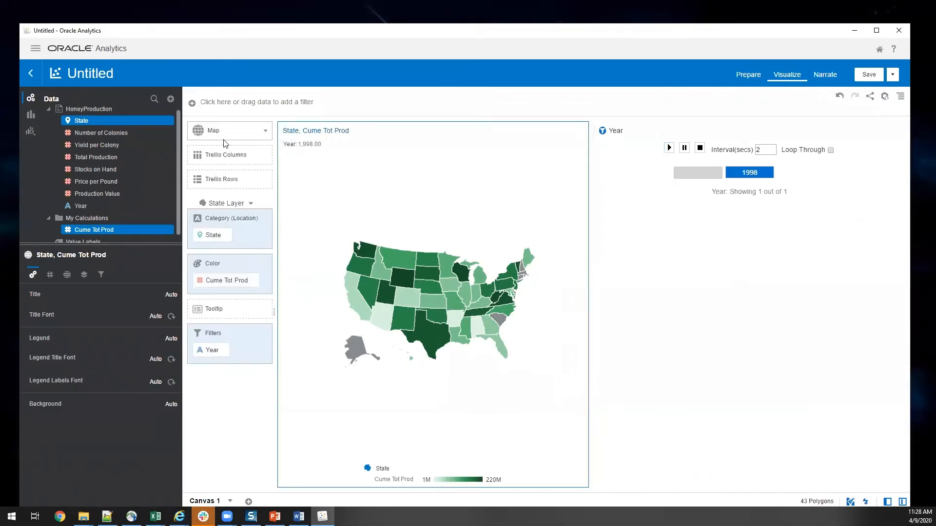
left_click(226, 138)
left_click(283, 151)
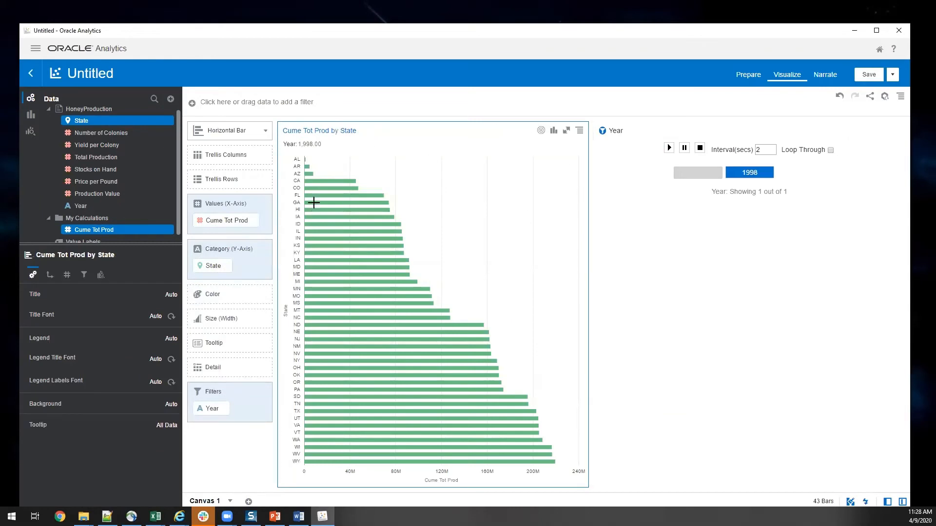
right_click(309, 215)
mouse_move(355, 225)
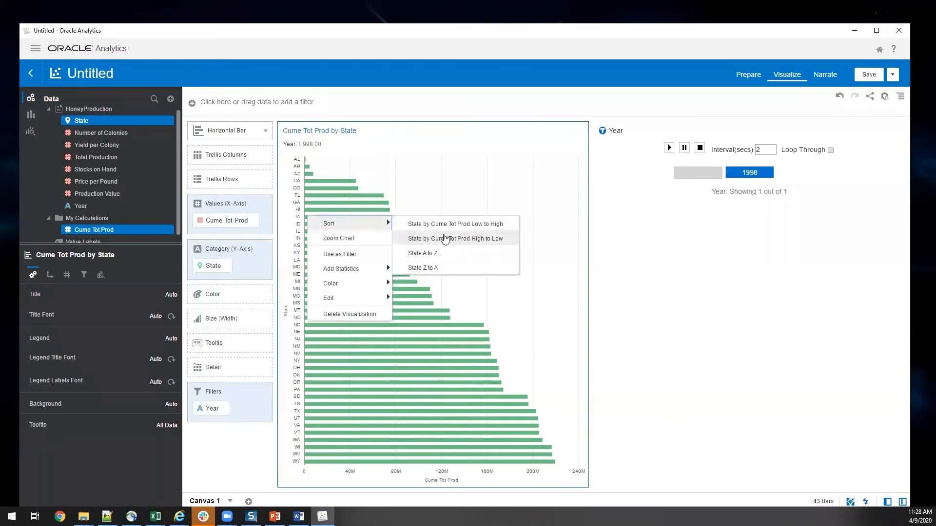
left_click(444, 239)
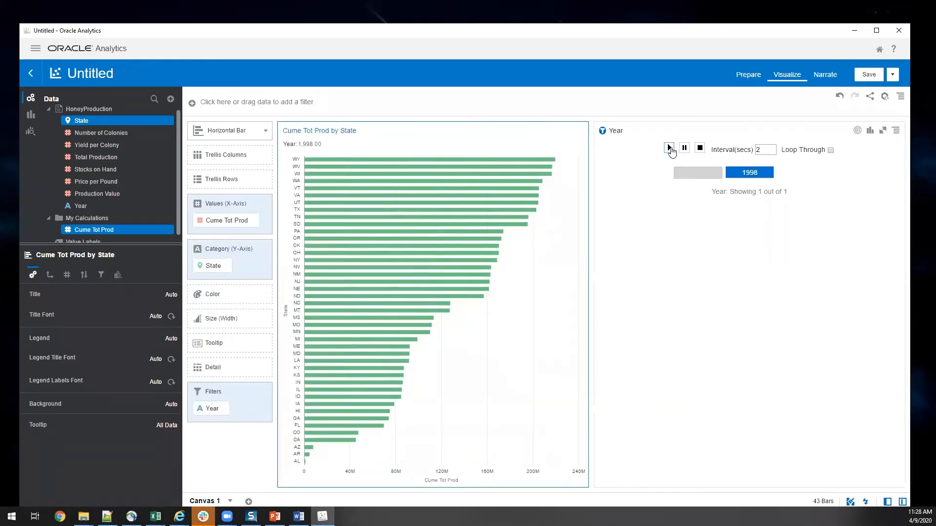
Play the Year animation on the sorted bar chart and check how the bars respond.
left_click(669, 148)
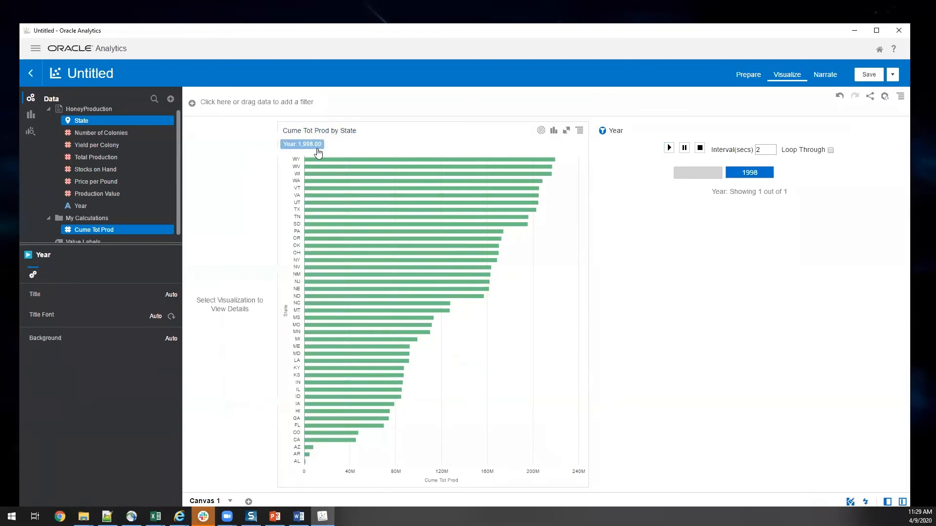
left_click(675, 203)
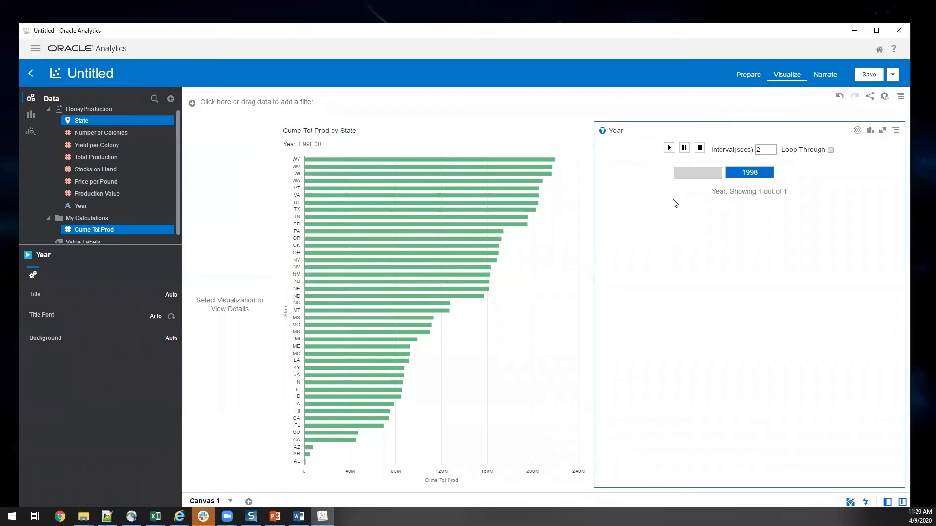
left_click(668, 148)
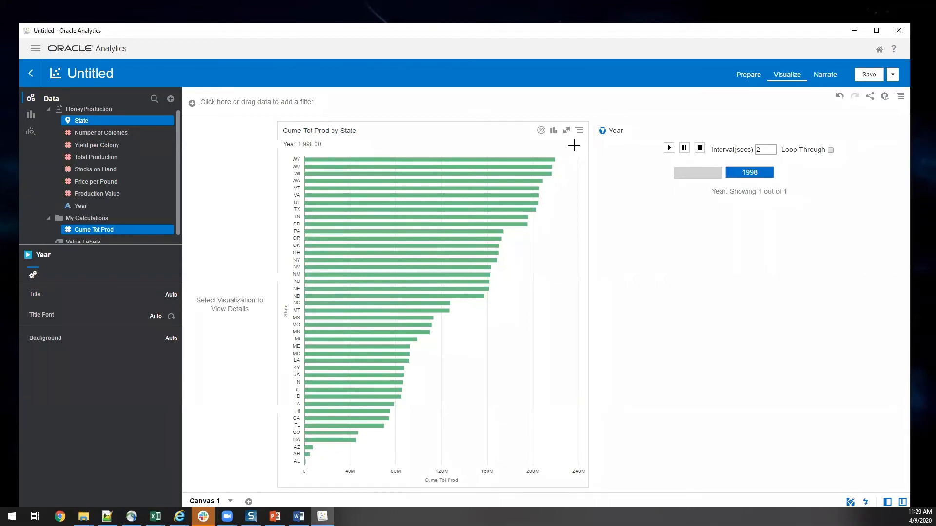
Save the project in My Folders with the name Honey.
left_click(869, 74)
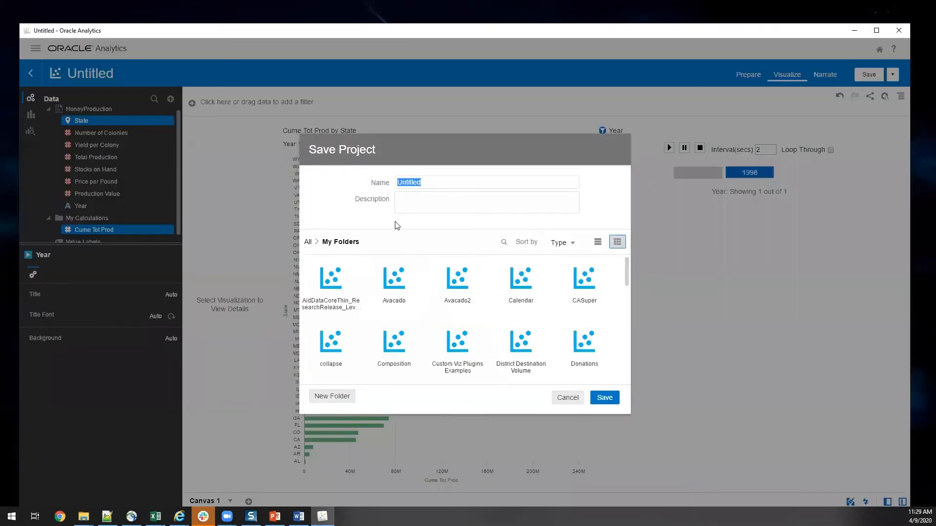
type("Honey")
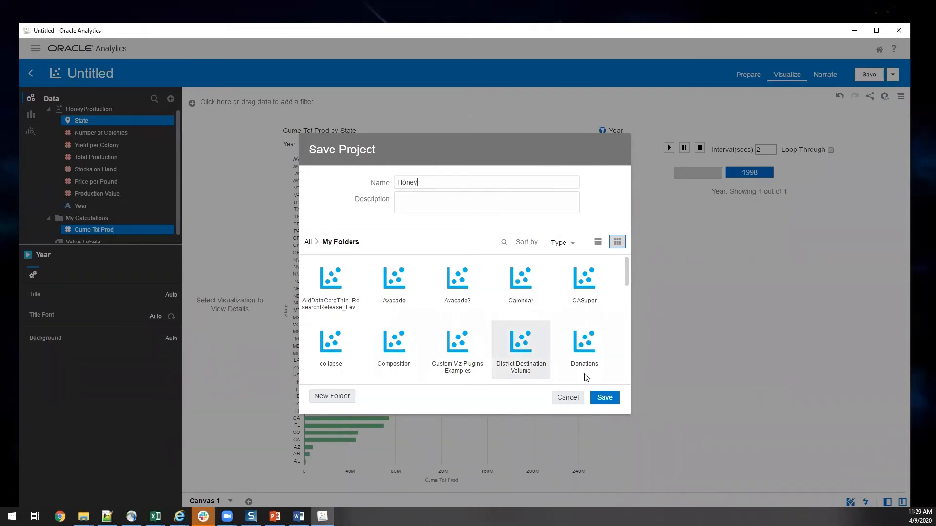
left_click(605, 398)
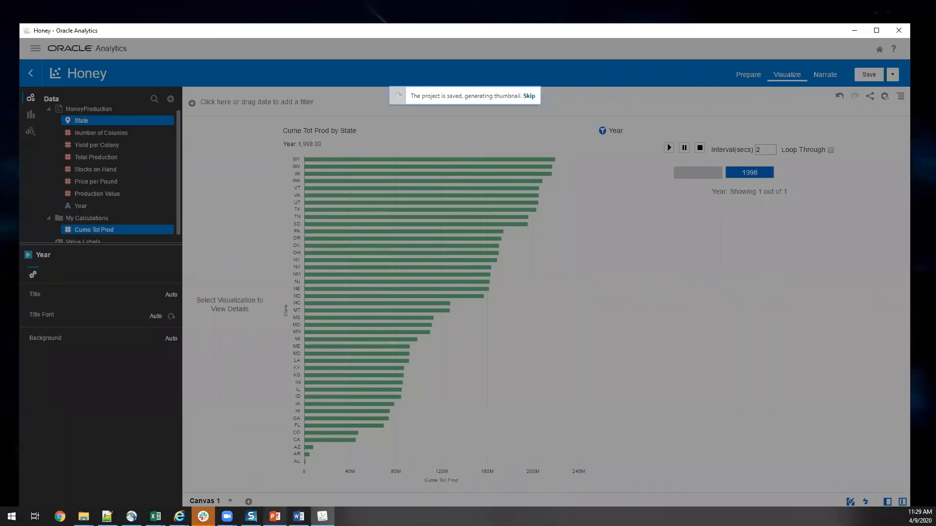
Switch to the PowerPoint presentation and go back to the How to use Animation slide.
mouse_move(275, 517)
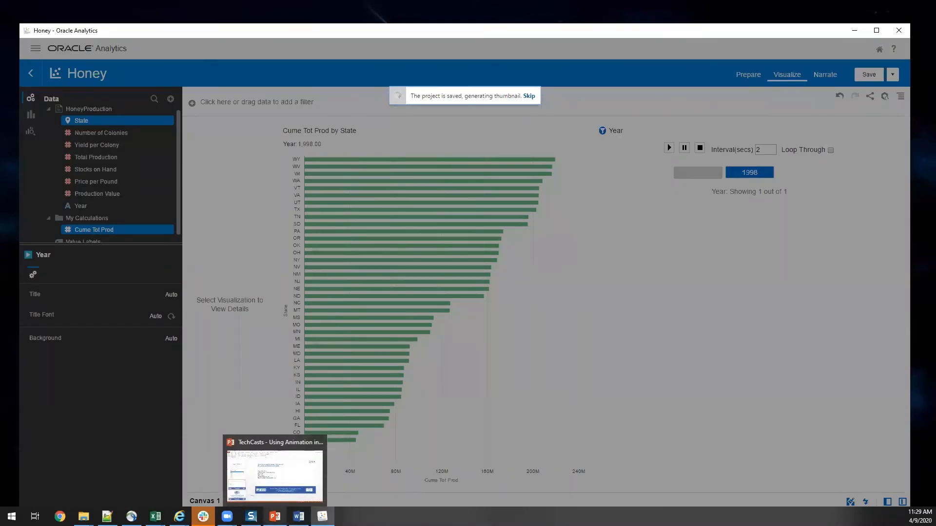
left_click(283, 477)
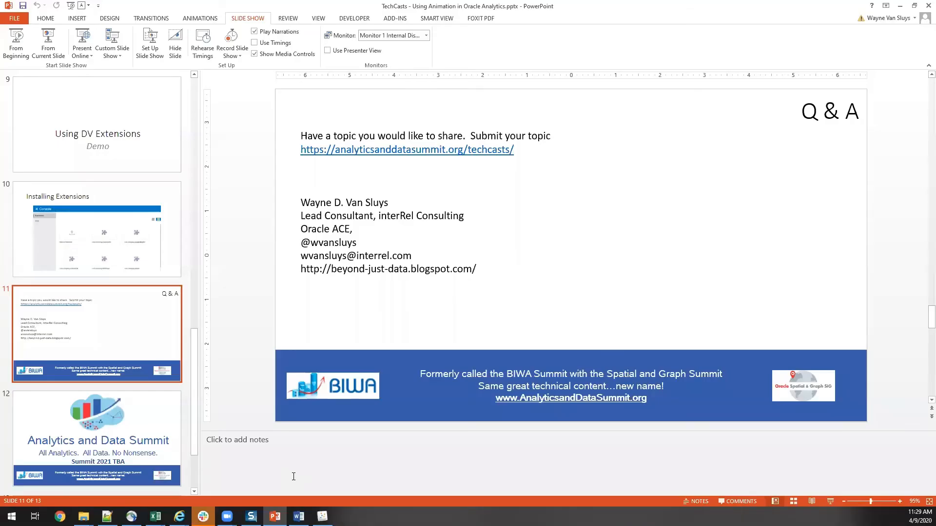
left_click(110, 203)
scroll(117, 218, "up", 4)
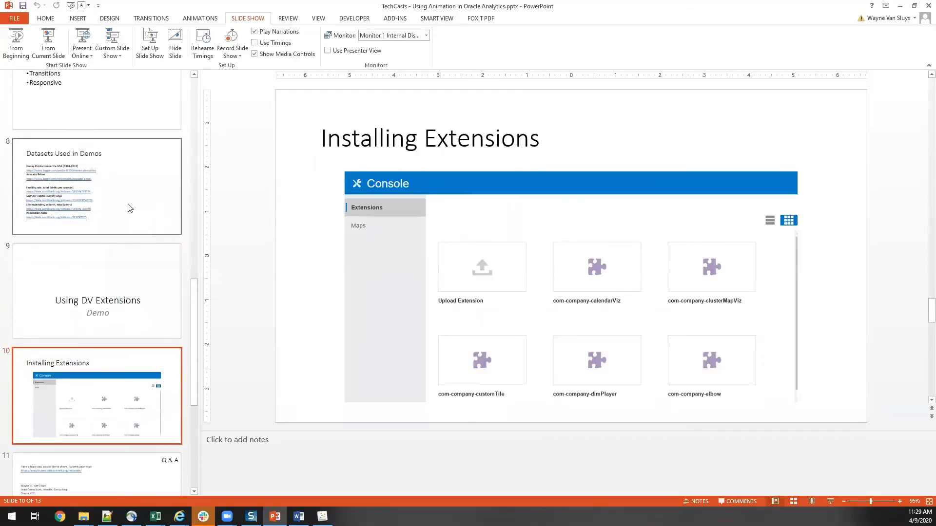
scroll(135, 215, "up", 2)
left_click(135, 216)
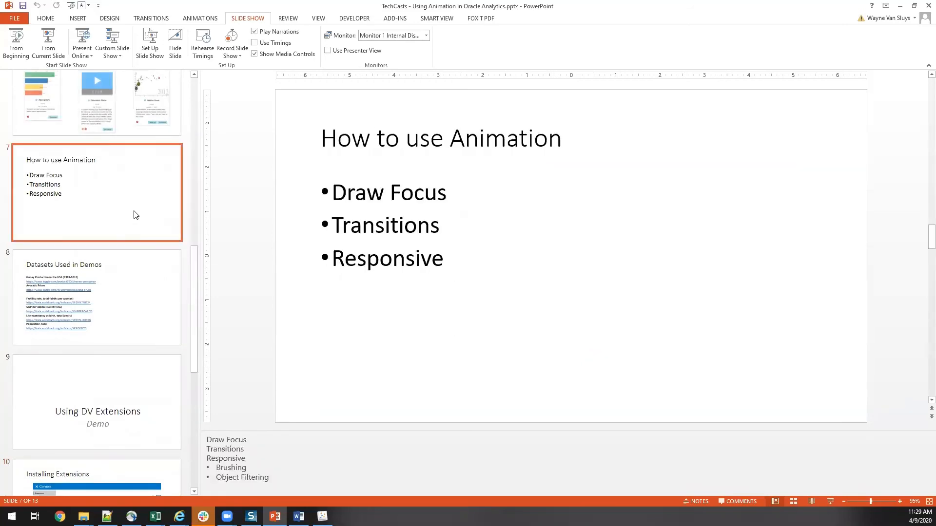
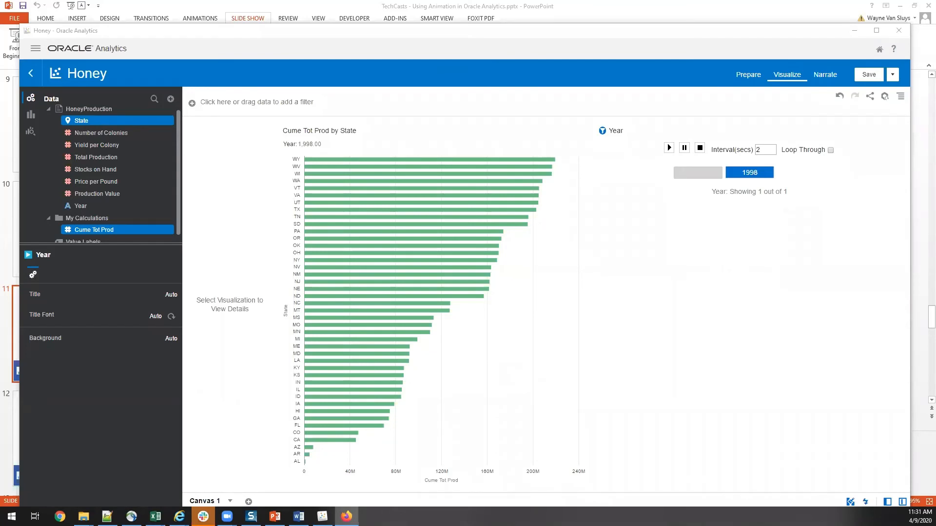
Bring the Firefox window with the Oracle Analytics home page into view and look through its toolbar display options.
left_click_drag(0, 36, 311, 35)
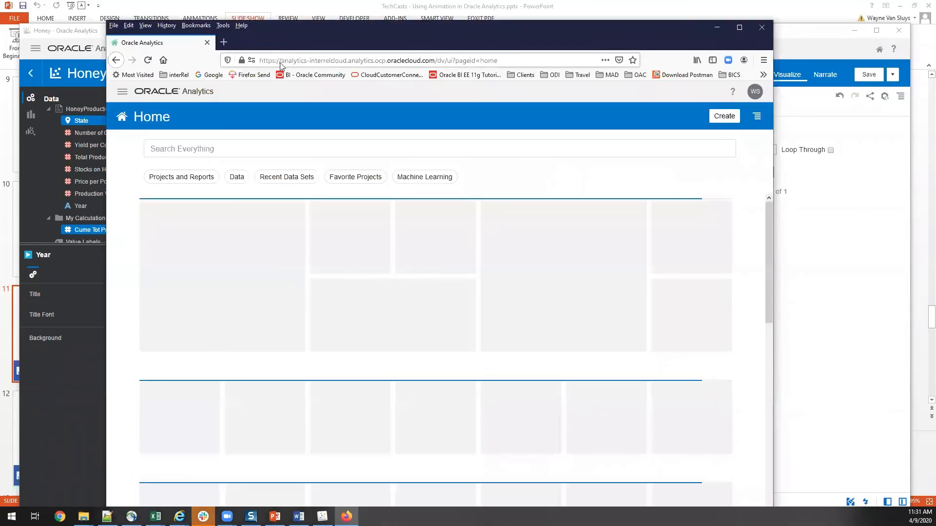
left_click(145, 25)
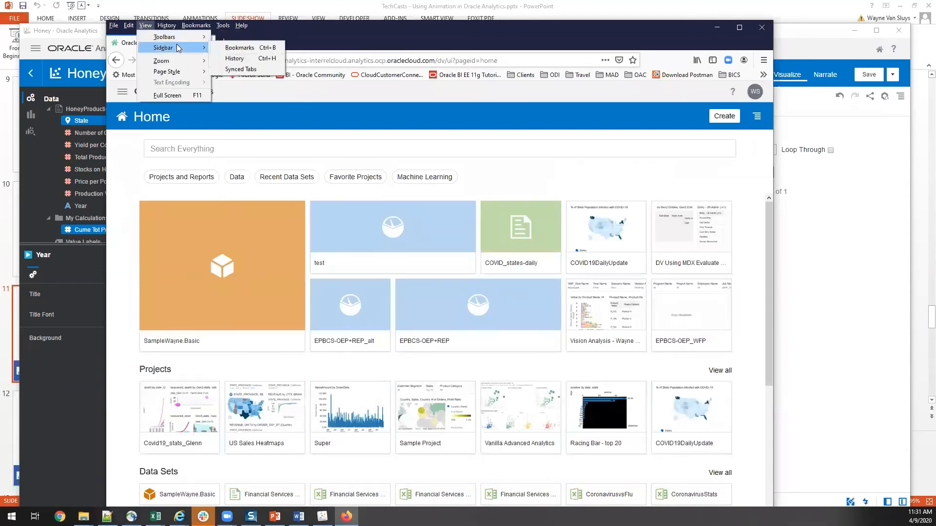
mouse_move(177, 43)
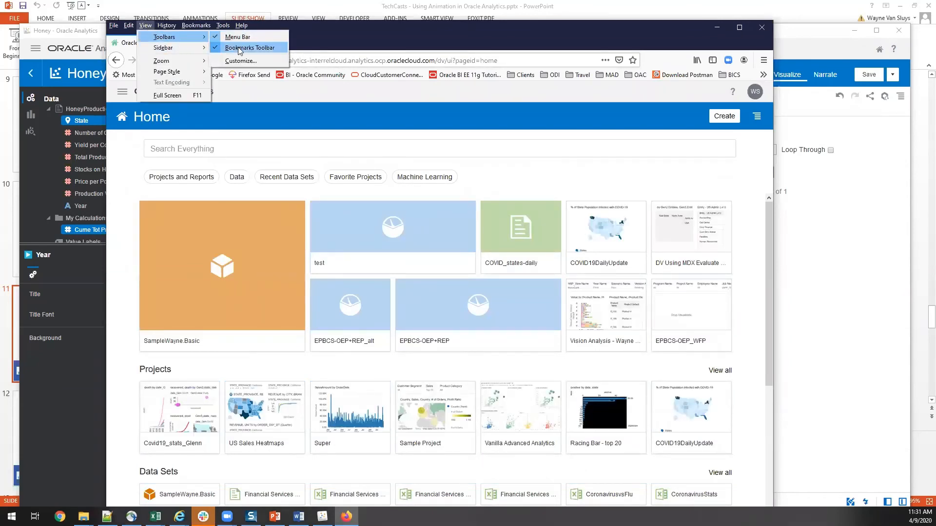
left_click(290, 104)
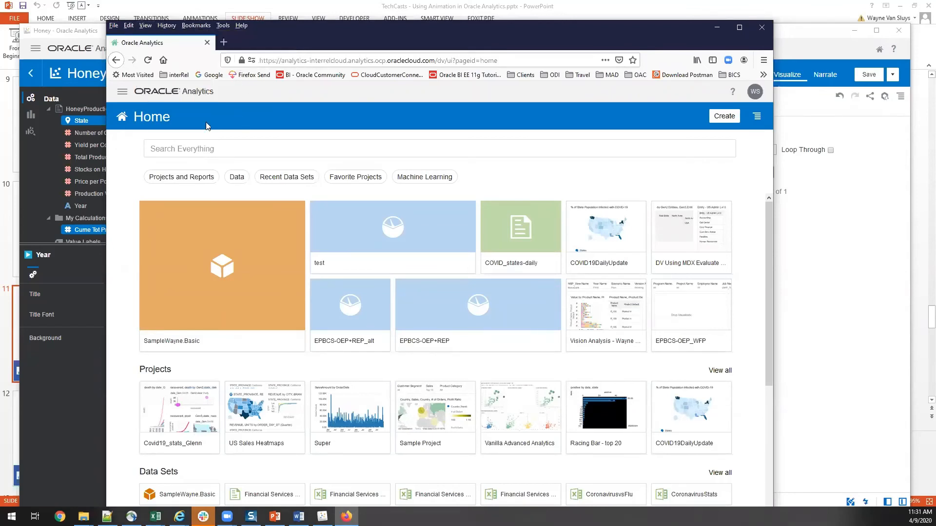
Open the Console page of the cloud Oracle Analytics instance and look over its sections.
left_click(128, 91)
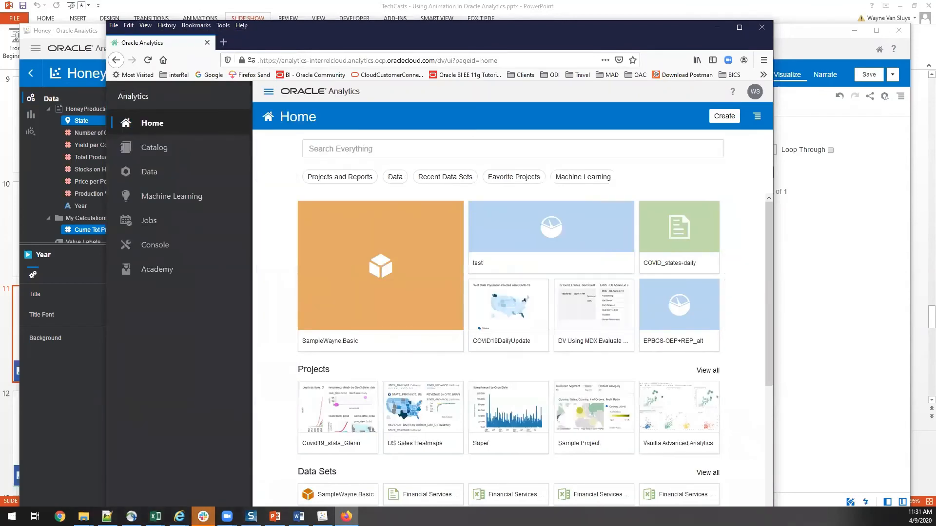
left_click(176, 246)
scroll(672, 290, "down", 3)
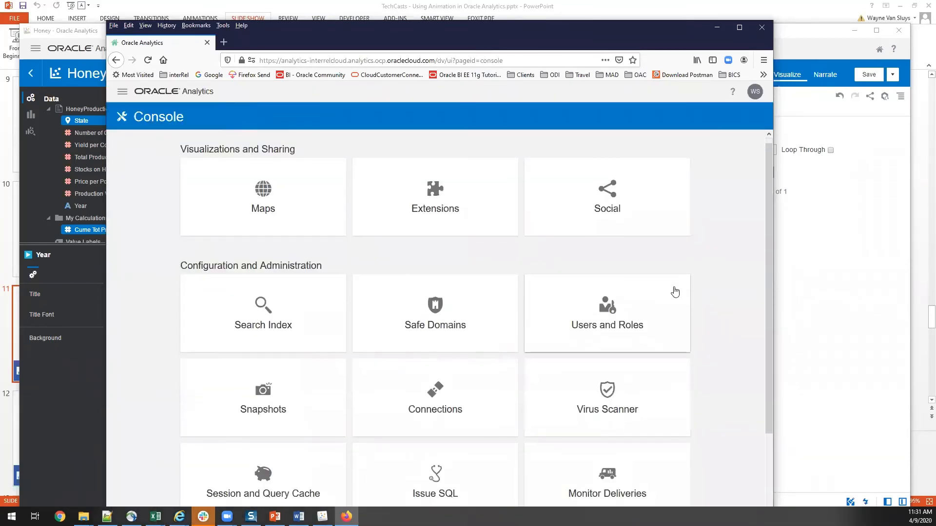
Open the Extensions page from the Console and look over the upload option and the installed extensions.
scroll(678, 291, "up", 3)
scroll(678, 292, "down", 3)
scroll(619, 292, "up", 3)
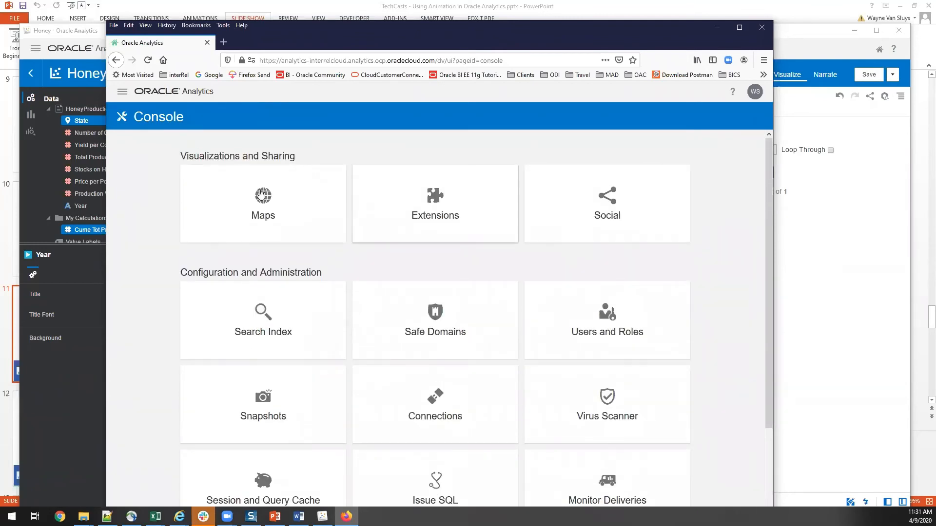
left_click(468, 194)
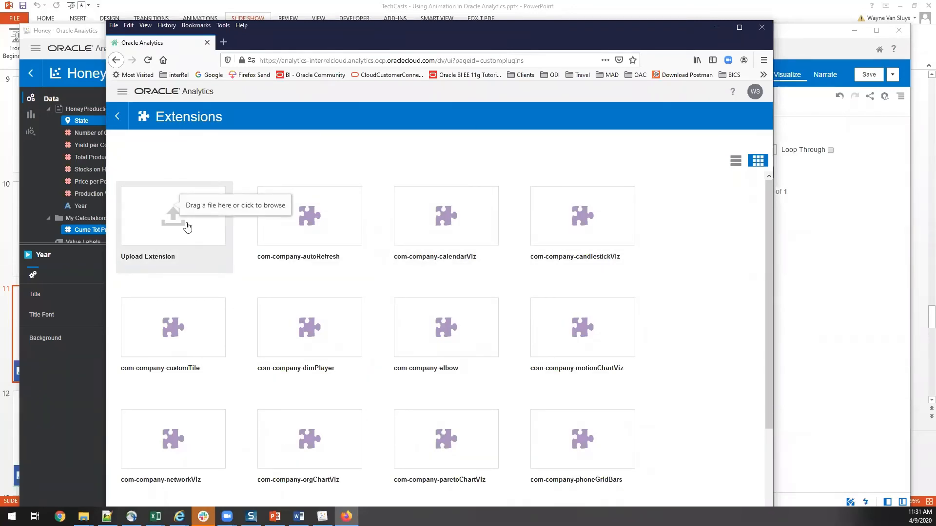
scroll(501, 328, "down", 3)
scroll(522, 328, "up", 3)
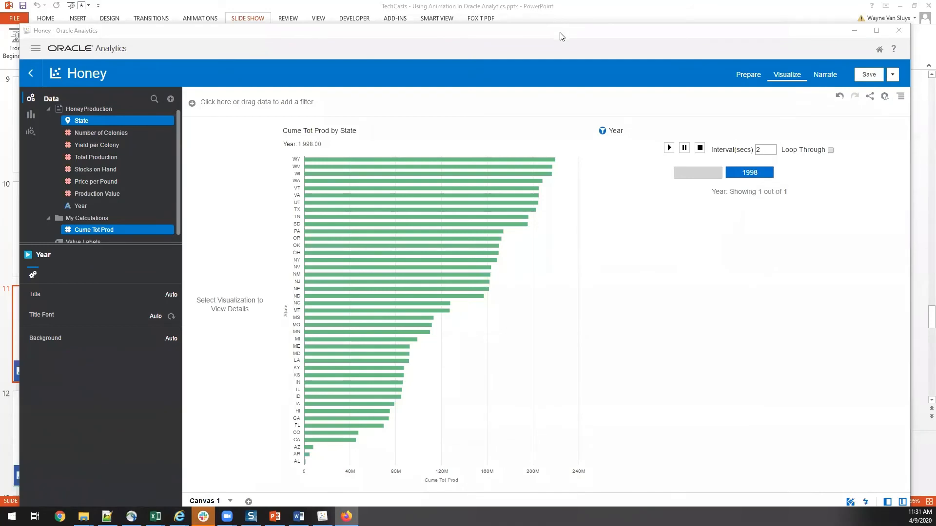
Return to the Honey project and inspect the Year player and the Year filter applied to the Cume Tot Prod by State chart.
left_click_drag(561, 32, 550, 20)
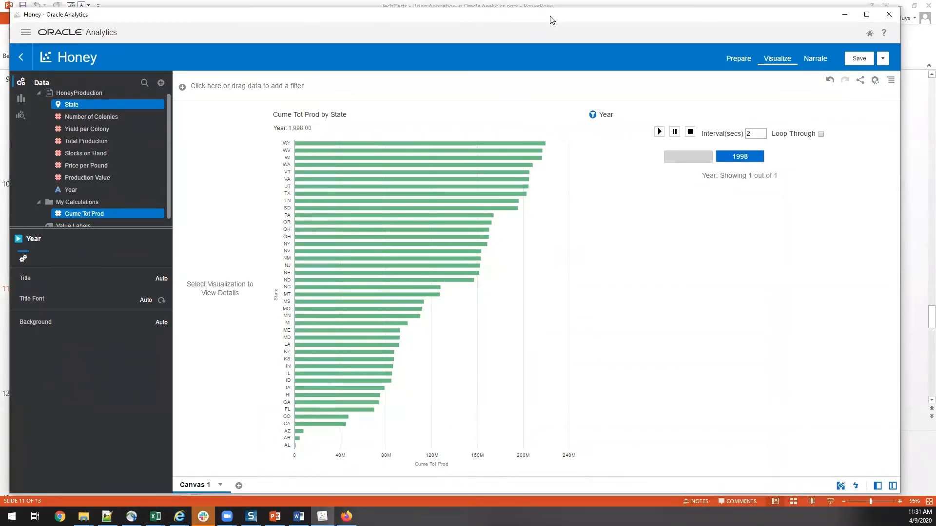
left_click(821, 187)
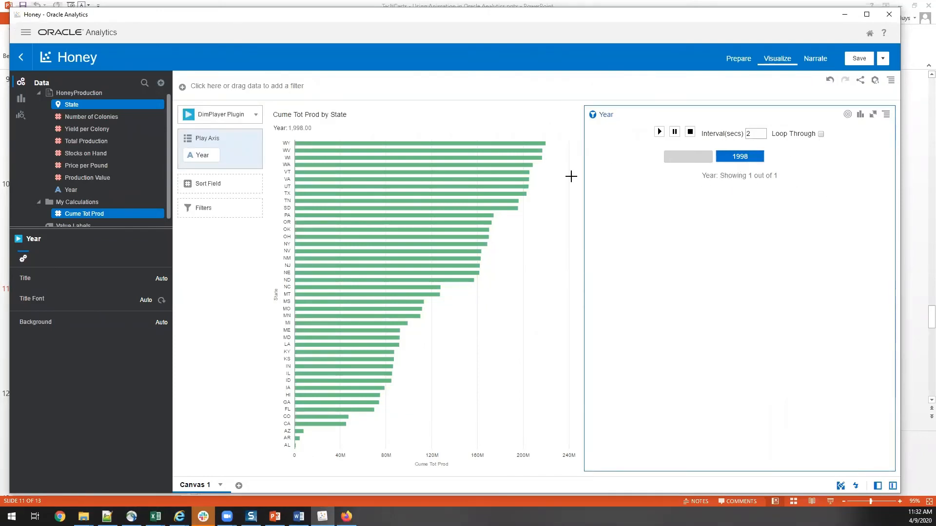
mouse_move(493, 154)
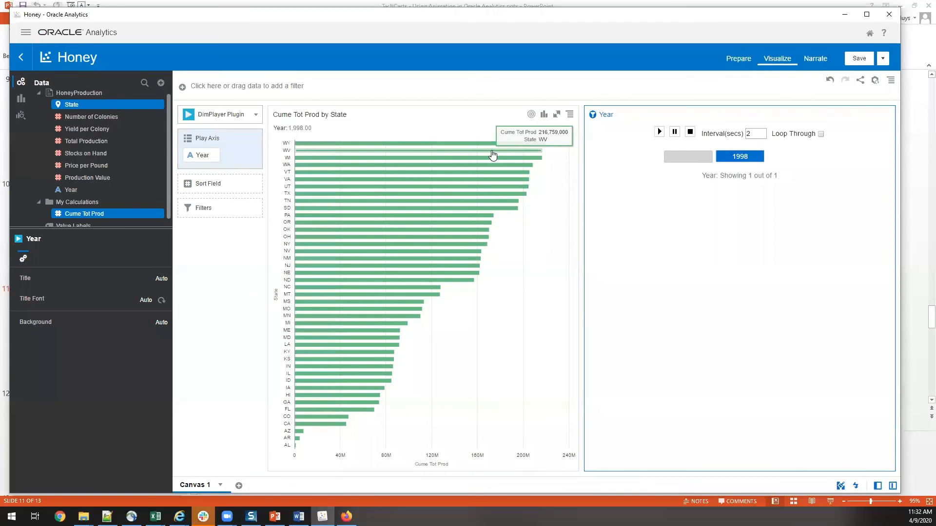
left_click(297, 128)
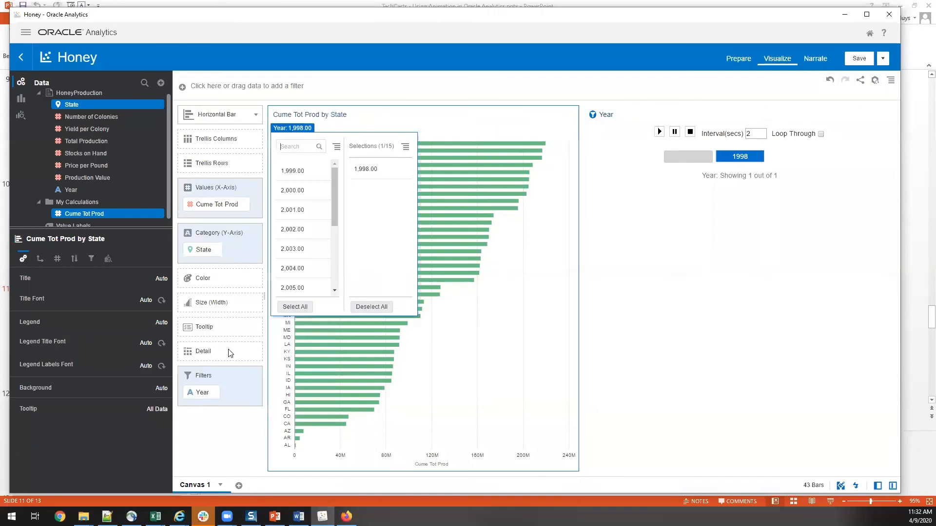
left_click(207, 435)
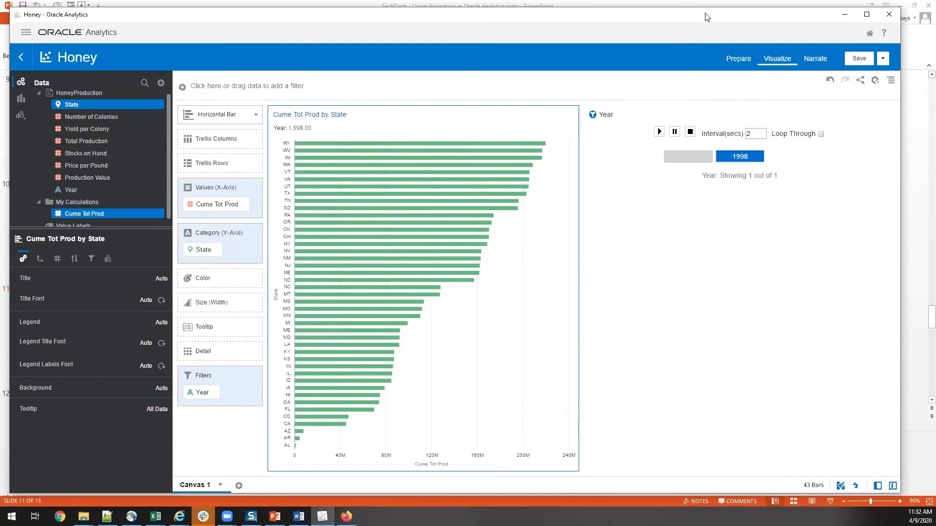
left_click_drag(707, 17, 706, 15)
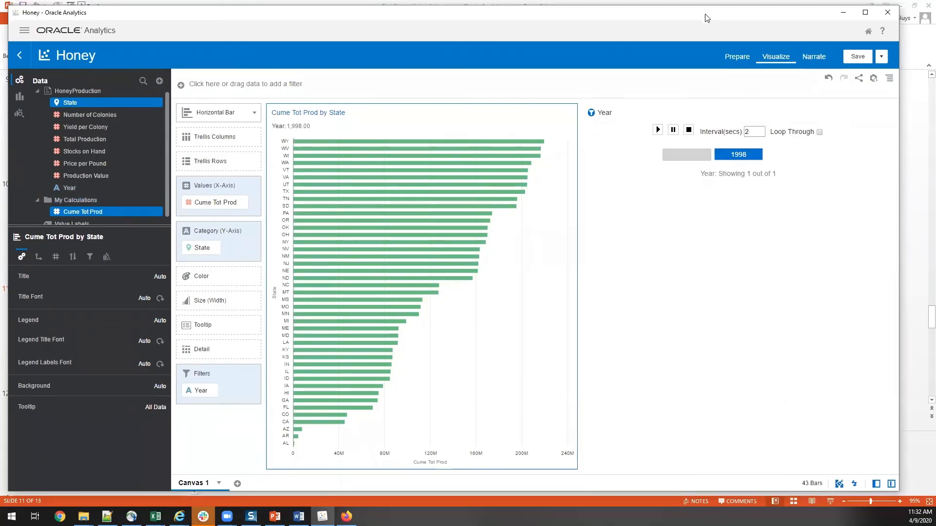
Leave the Honey project without saving its changes and open the Avacado project from the home page's project list.
left_click(22, 54)
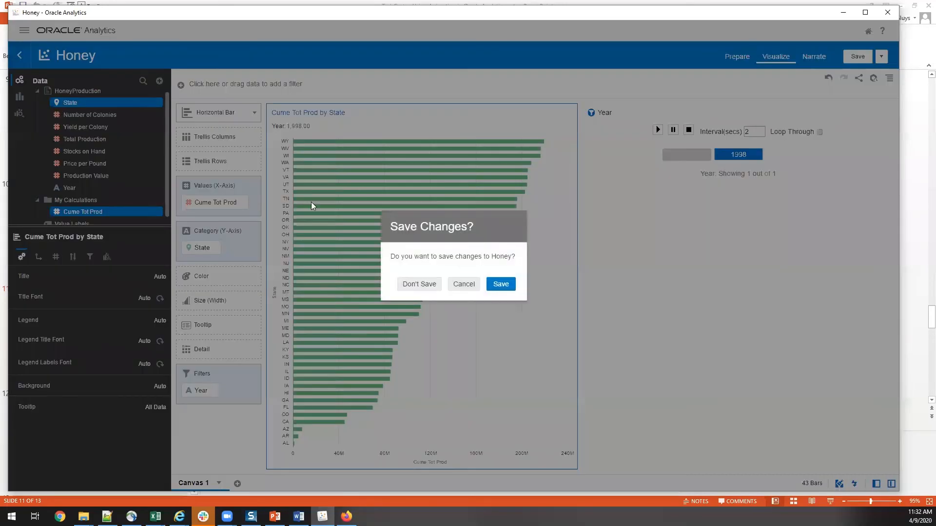
left_click(429, 285)
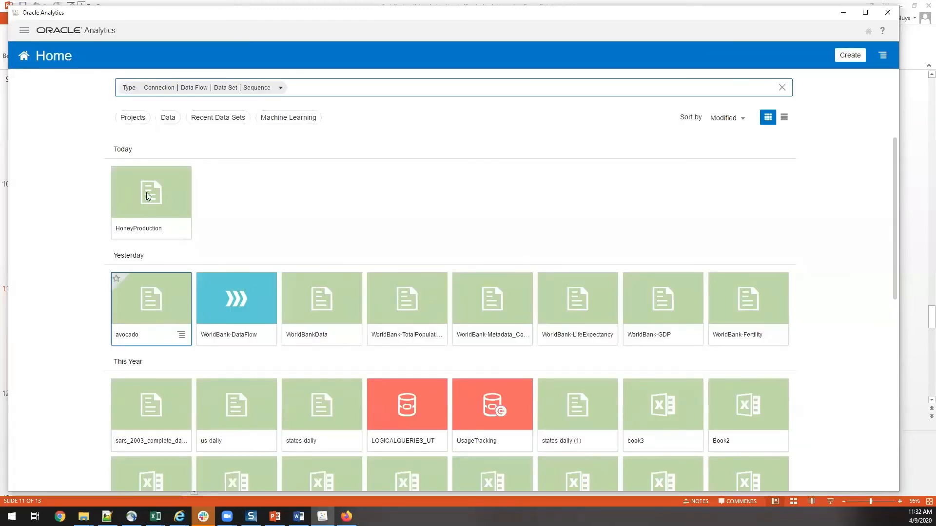
left_click(132, 117)
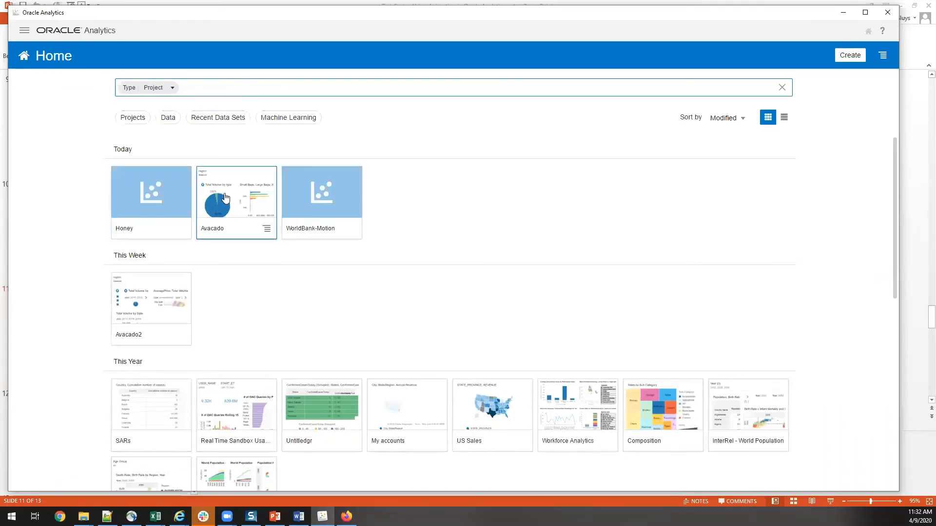
left_click(228, 196)
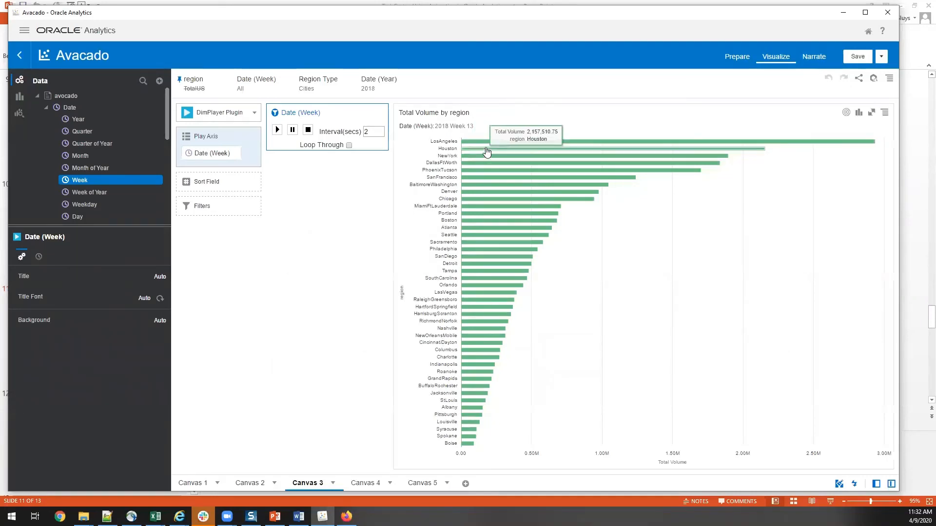
Add the type column as the Color of the Total Volume by region bar chart on Canvas 3.
left_click(527, 120)
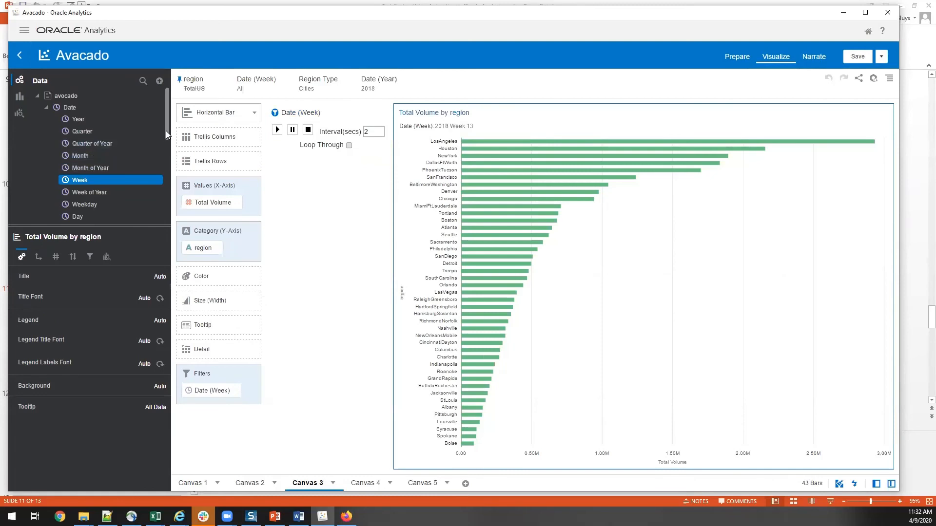
scroll(161, 160, "down", 3)
scroll(161, 176, "down", 5)
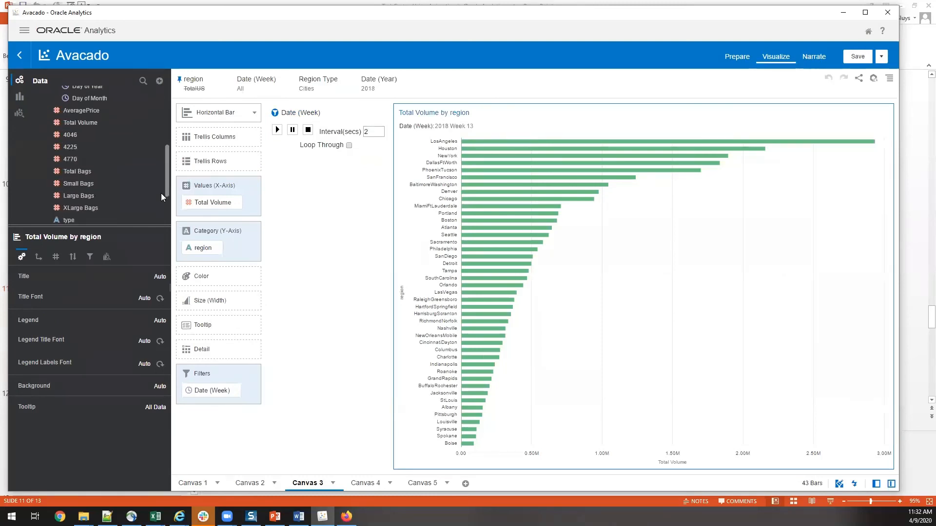
scroll(160, 209, "down", 1)
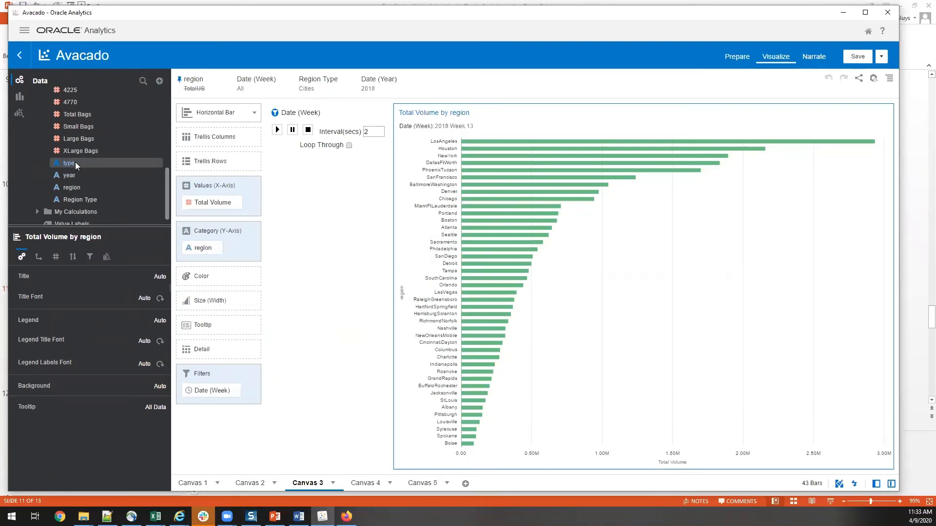
left_click_drag(78, 164, 221, 284)
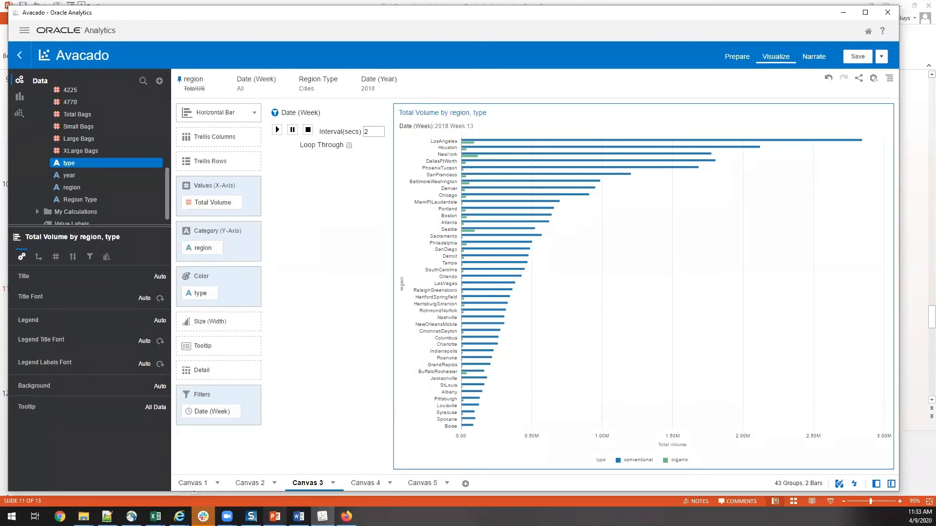
Bring the Firefox window with the Oracle Analytics Library page into view, and return to the Avacado project.
mouse_move(299, 516)
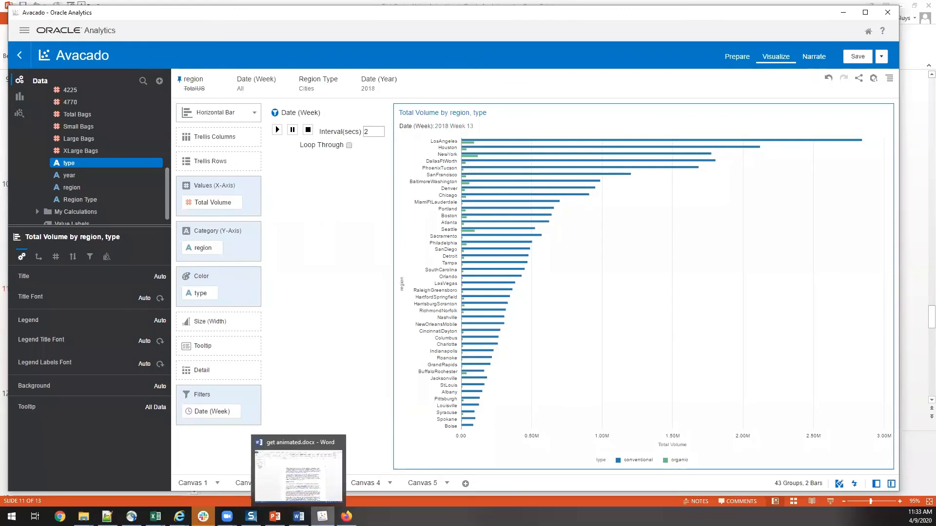
mouse_move(346, 516)
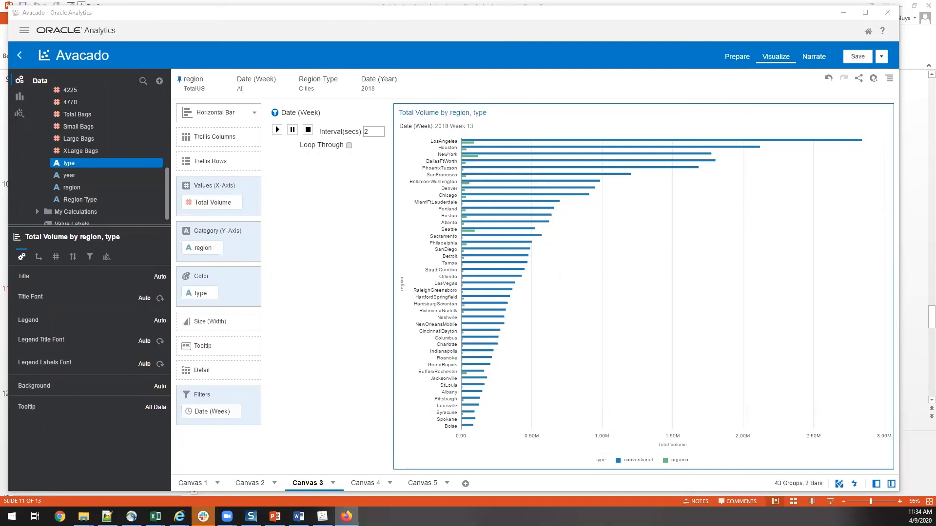
left_click_drag(0, 16, 363, 17)
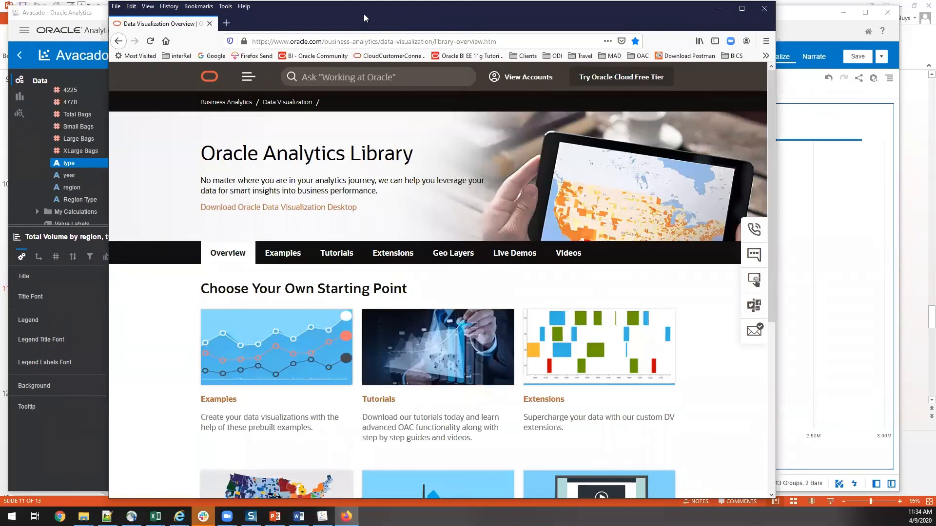
left_click(92, 29)
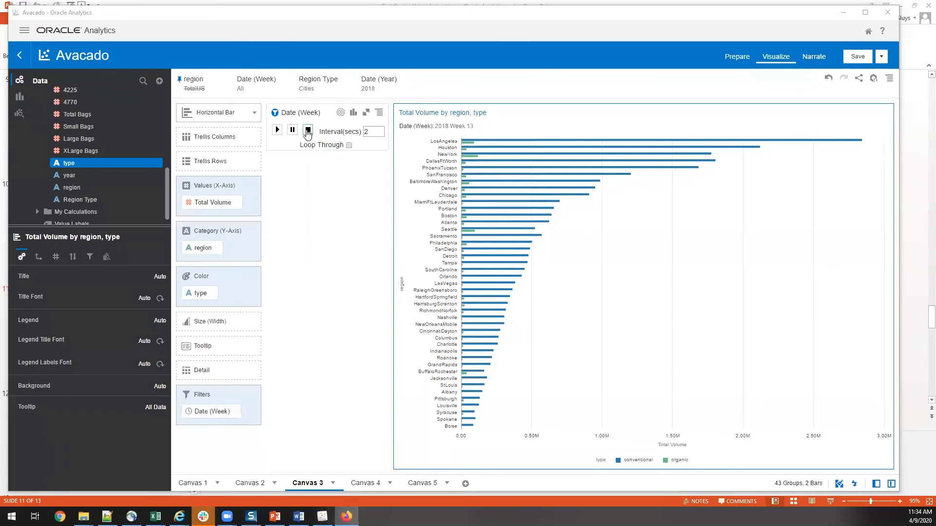
Play the Date (Week) animation of the Total Volume by region, type chart, pausing and resuming it along the way.
left_click(276, 131)
left_click(308, 130)
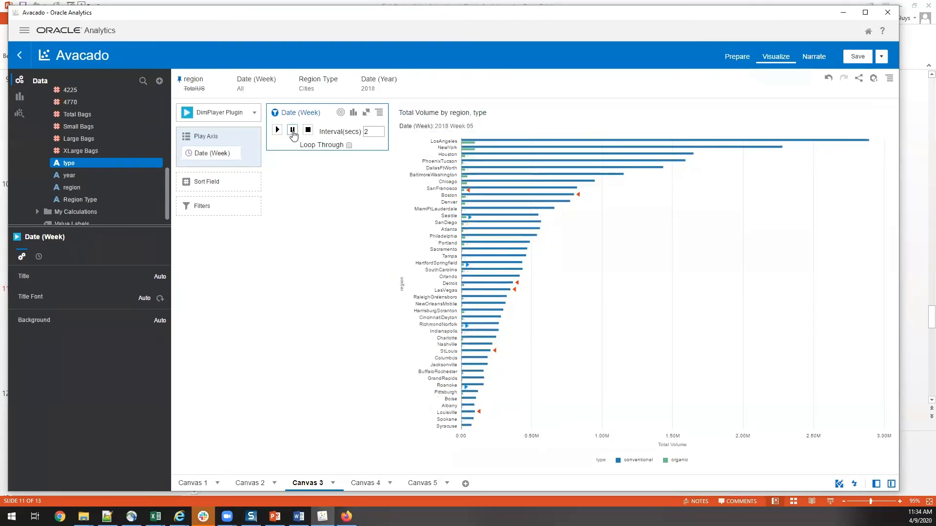
left_click(293, 130)
left_click(278, 131)
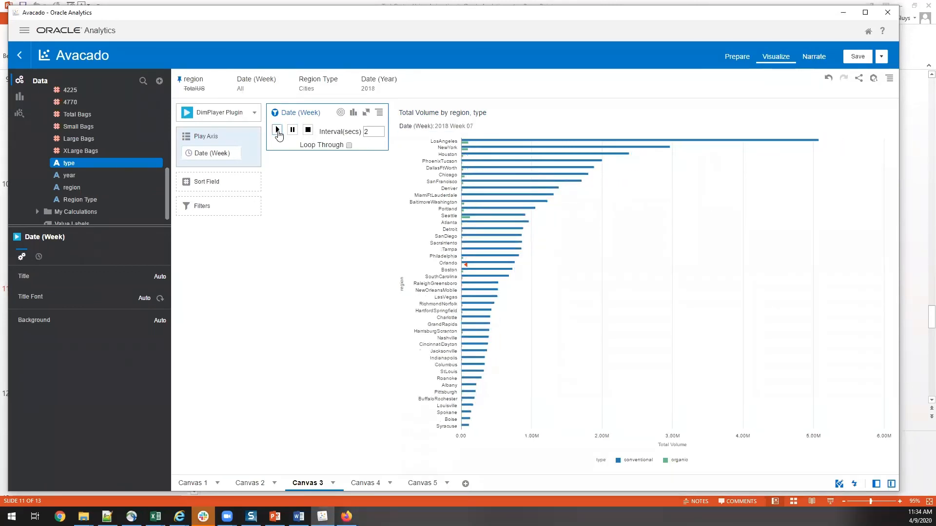
left_click(291, 131)
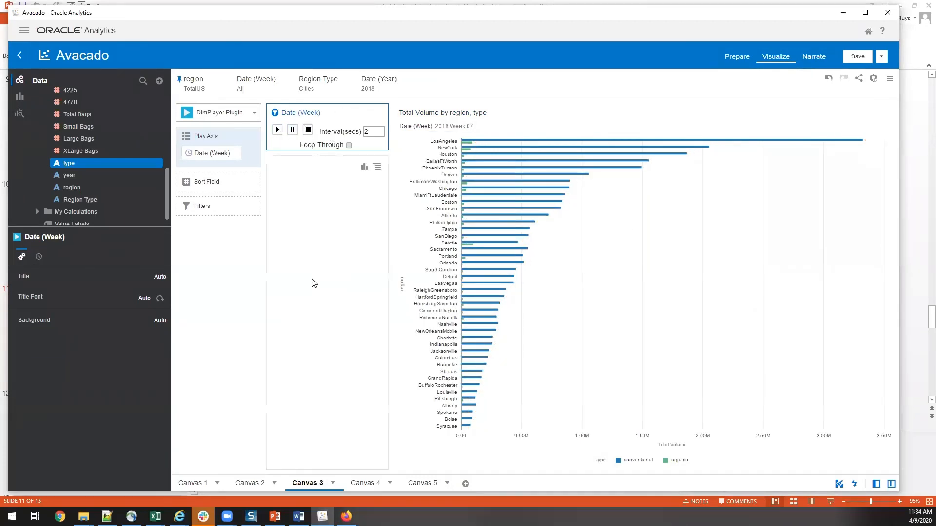
Open Canvas 2 and examine the Frequency and Top N settings of the Total Volume Cume racing bars chart.
left_click(250, 482)
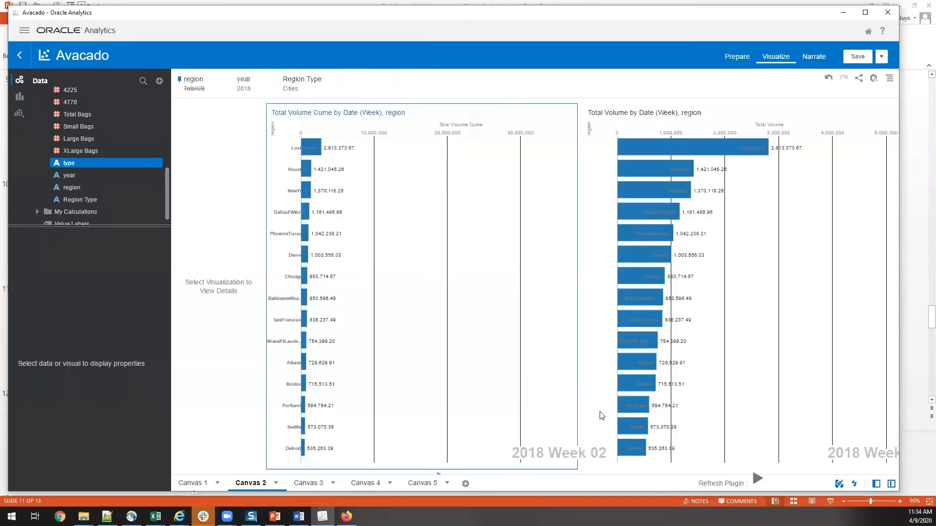
left_click(526, 398)
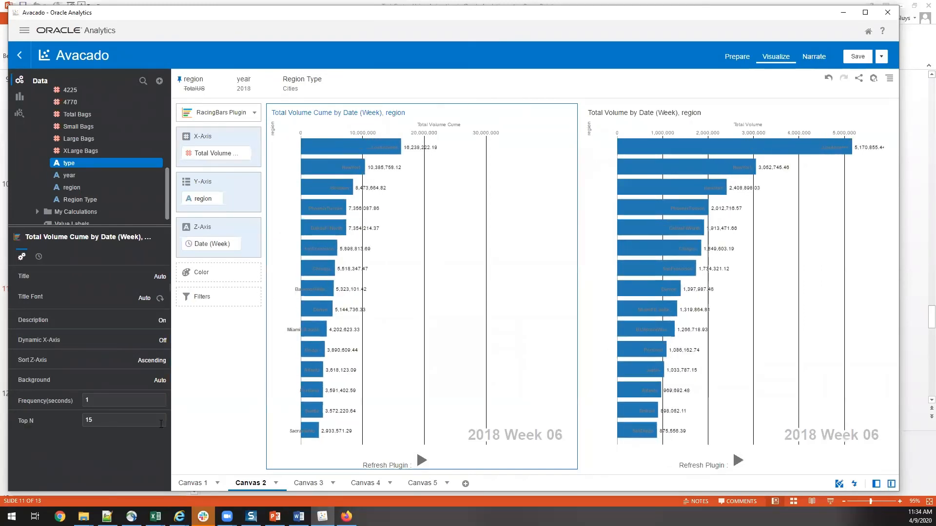
left_click_drag(30, 401, 140, 440)
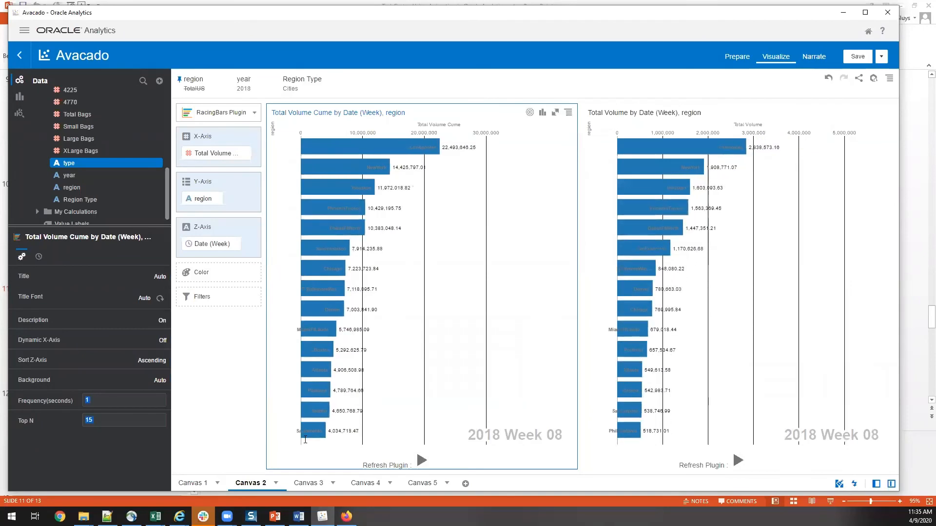
left_click(112, 418)
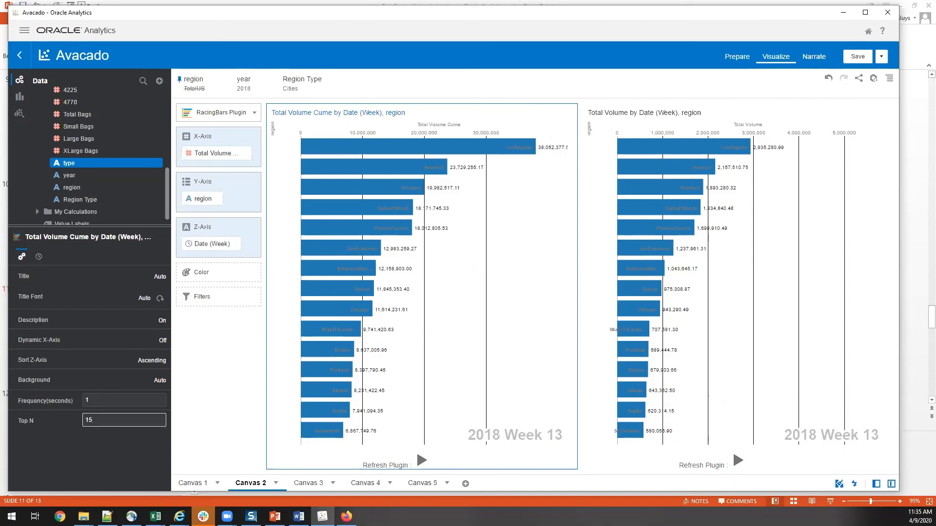
Switch to the PowerPoint presentation and show the Datasets Used in Demos slide.
key("alt+Tab")
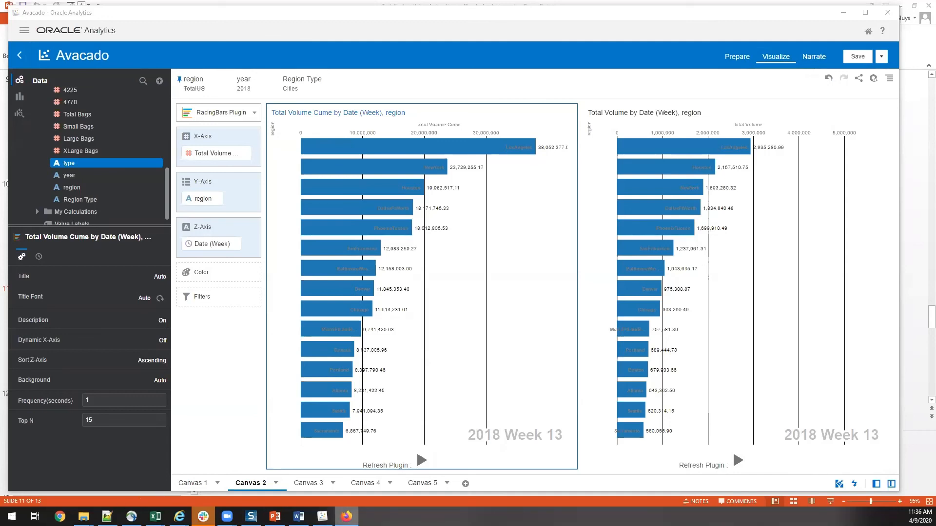
left_click(283, 515)
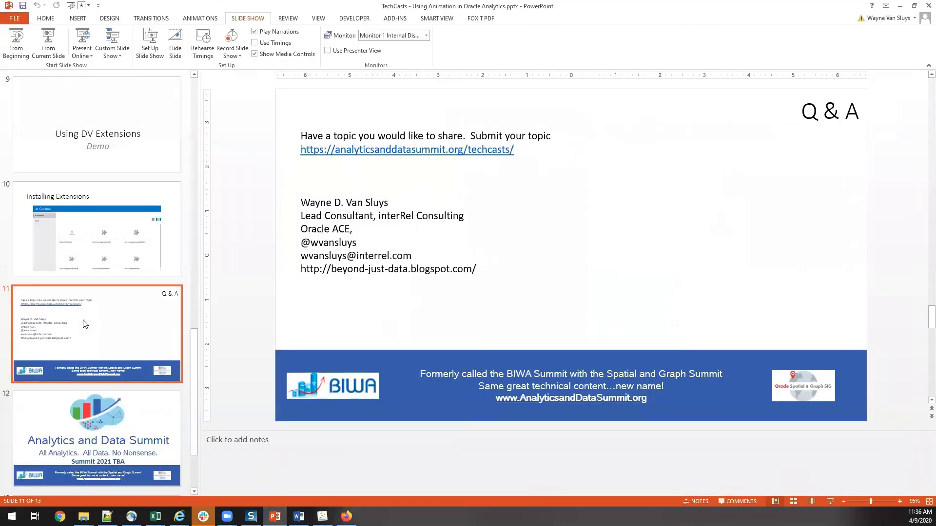
scroll(115, 237, "up", 6)
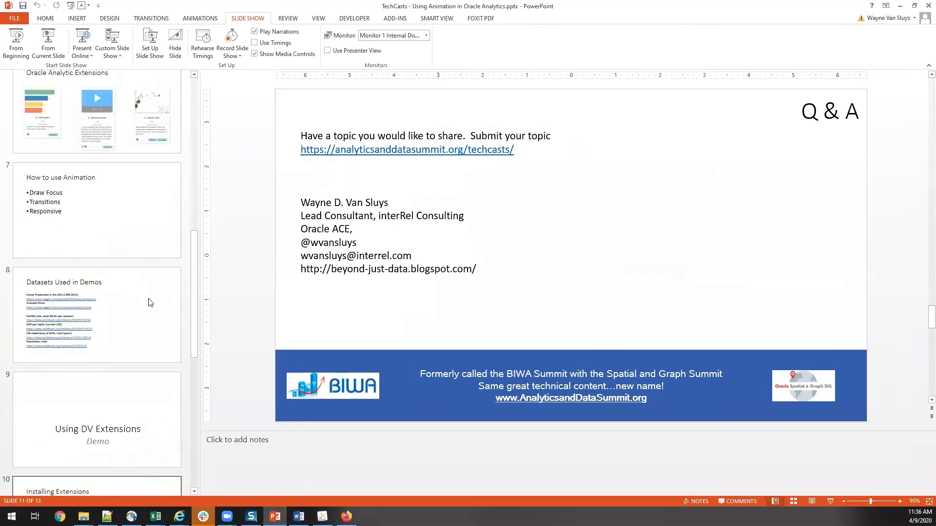
left_click(154, 311)
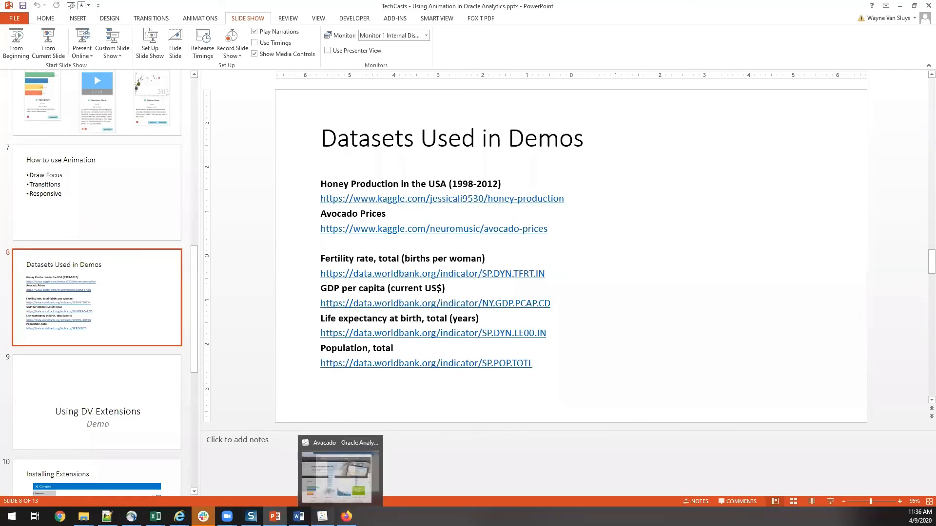
Switch back to the Avacado project in Oracle Analytics and look at its available visualizations and analytics functions.
left_click(324, 470)
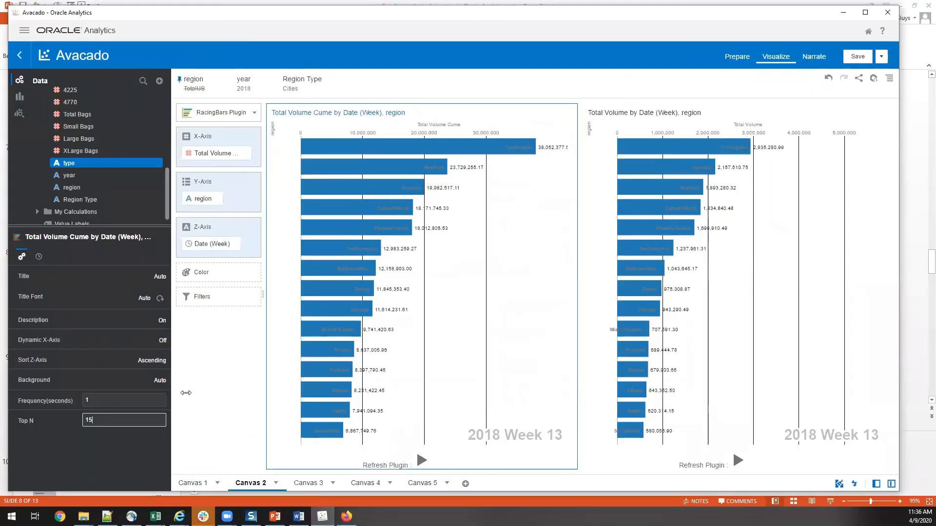
left_click(22, 99)
left_click(19, 115)
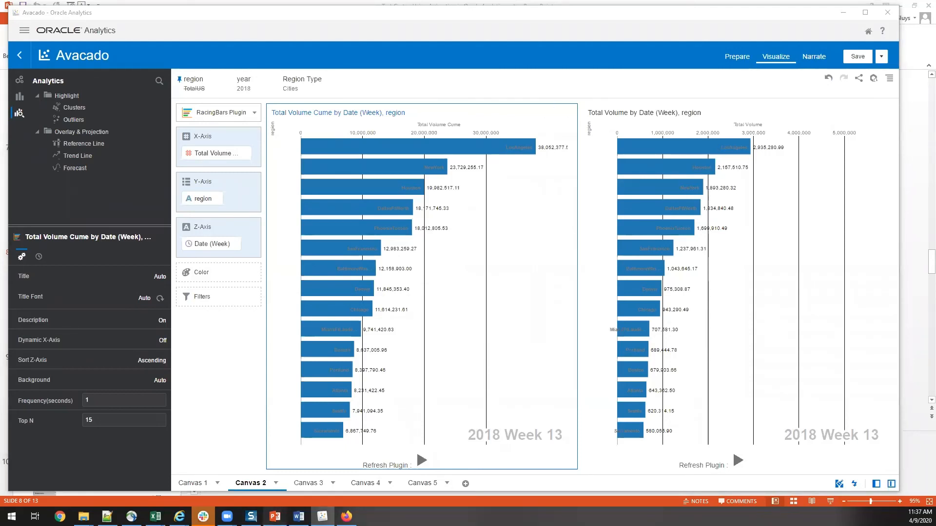
Switch to the PowerPoint presentation and show the last slide, Future TechCasts.
left_click(275, 516)
scroll(105, 447, "down", 5)
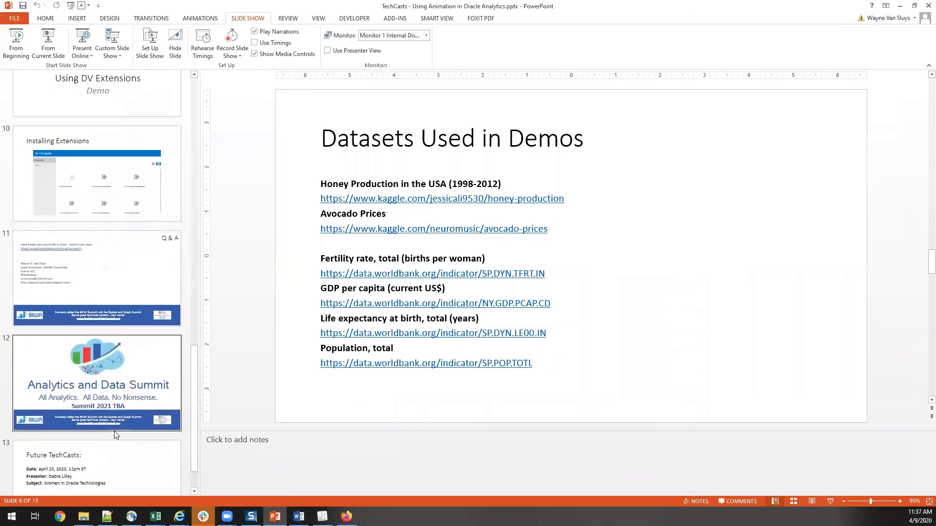
scroll(114, 429, "down", 2)
left_click(115, 437)
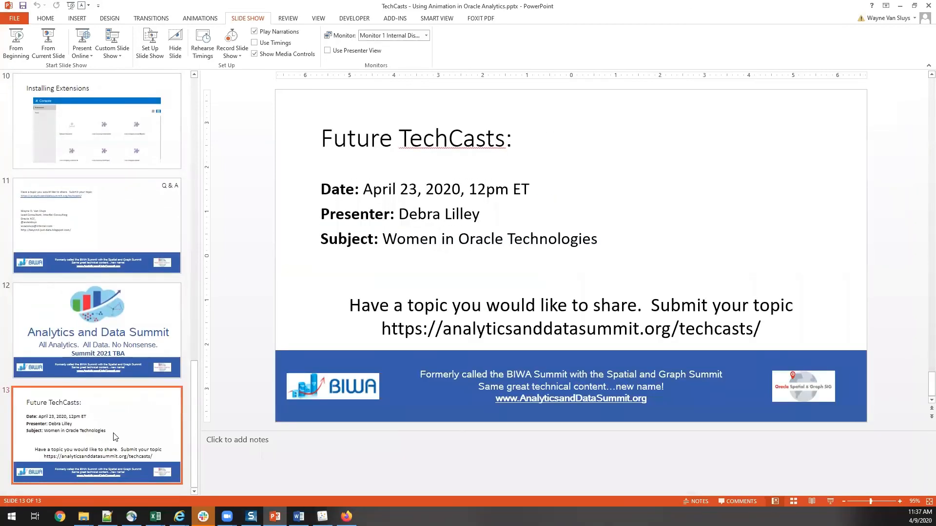